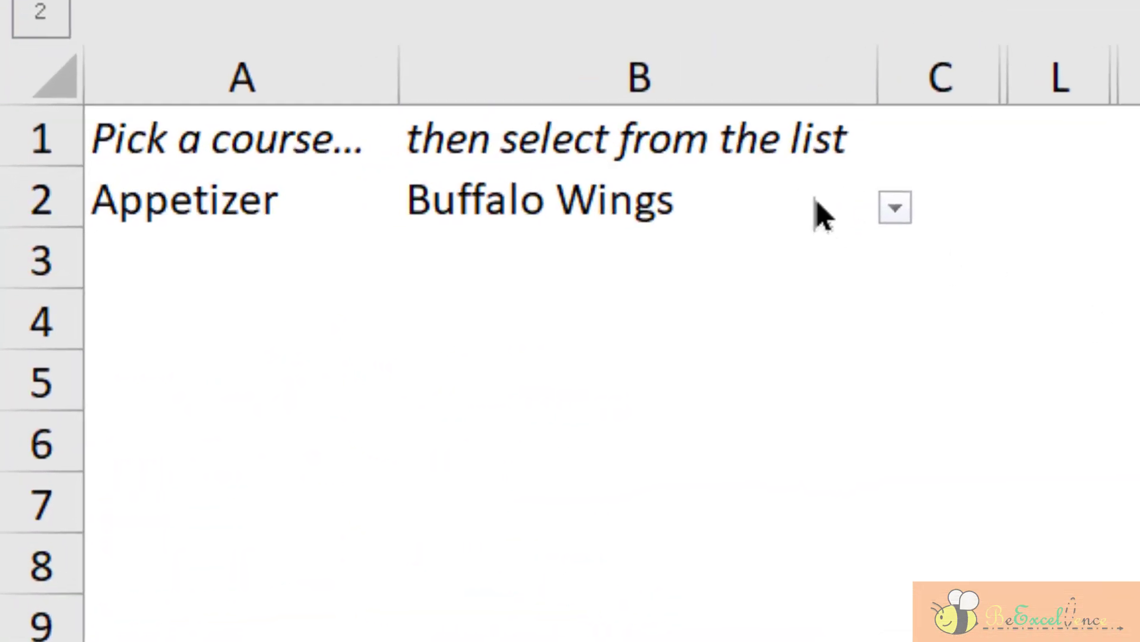
Step: Examine the Appetizer choices offered by the dependent dropdown in B2, keeping Buffalo Wings
click(815, 200)
click(893, 208)
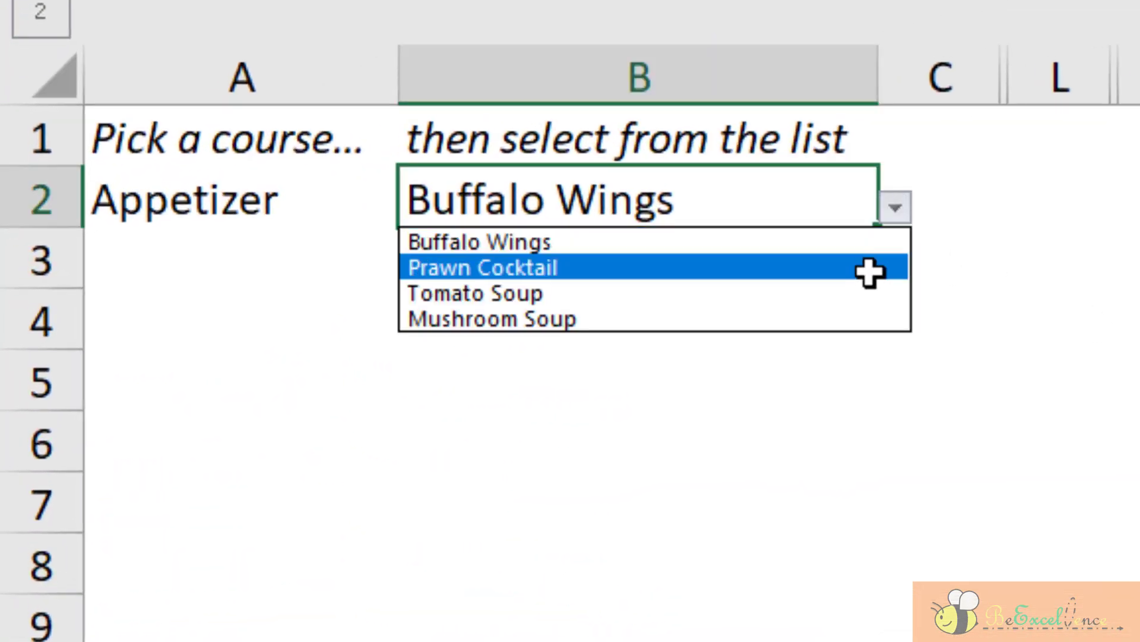
key(Down)
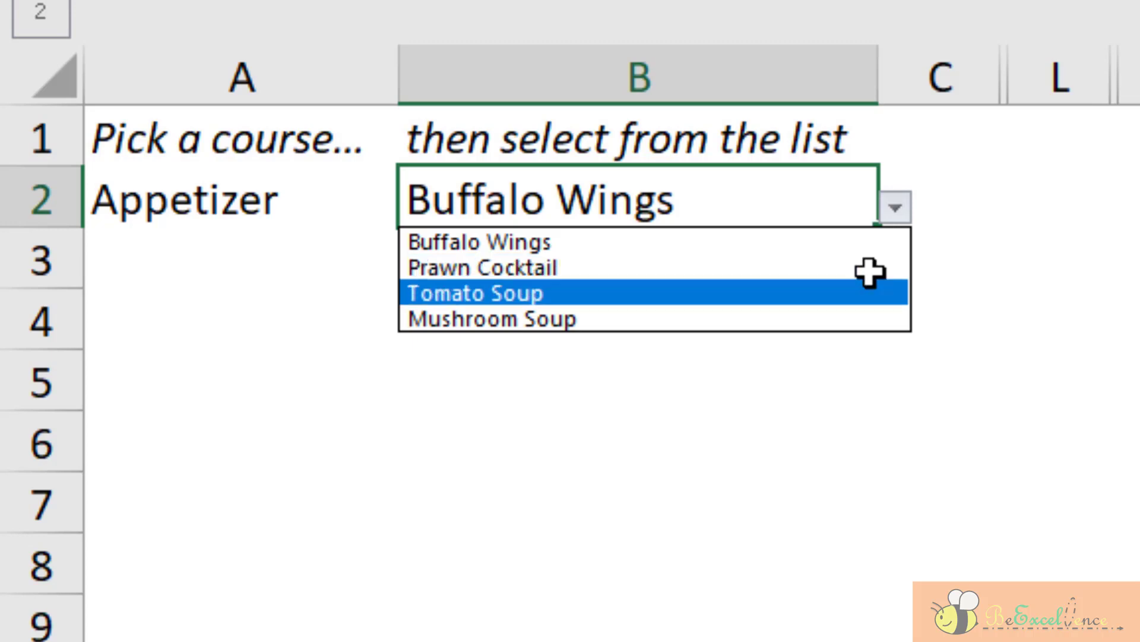
key(Up)
key(Down)
key(Up)
key(Up)
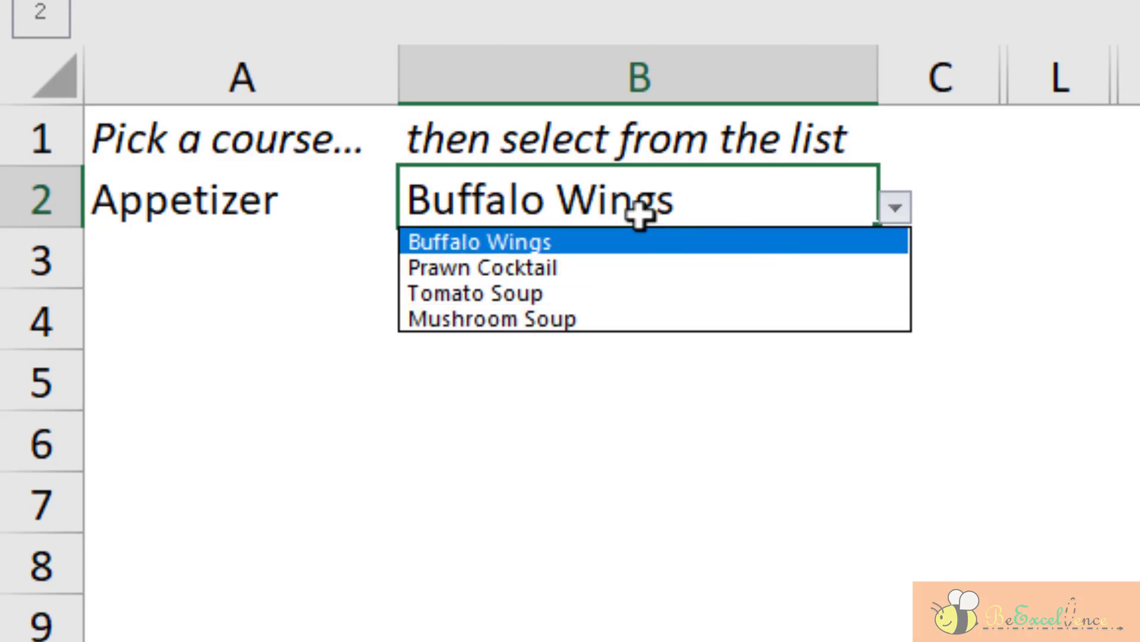
key(Return)
Step: Choose Dessert as the course in A2 and open the dependent item list in B2
click(285, 199)
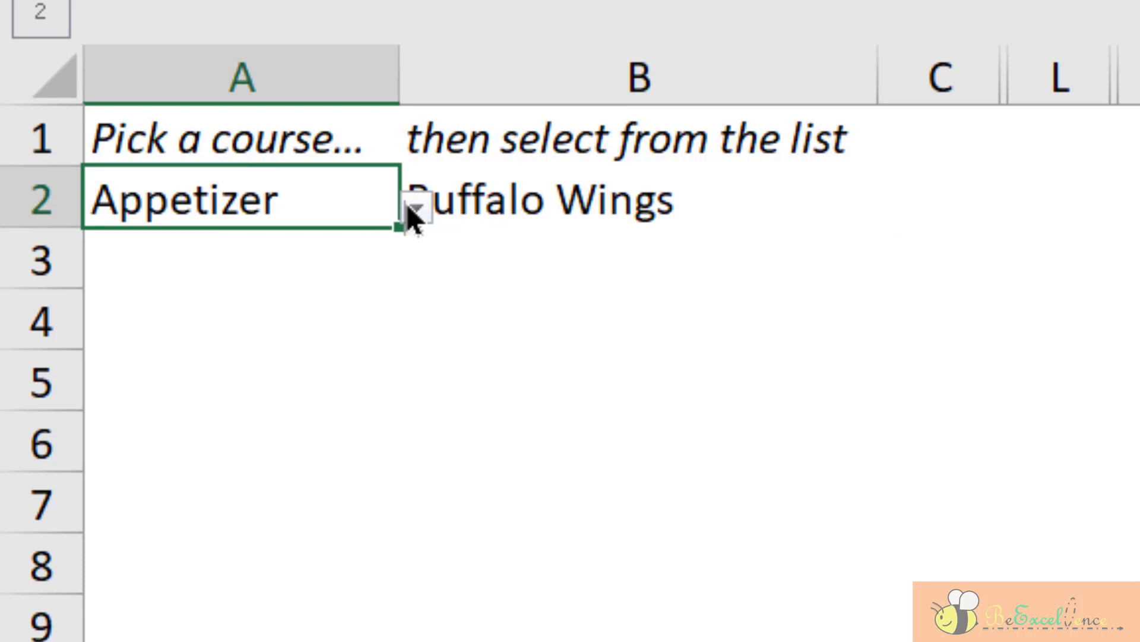
click(413, 208)
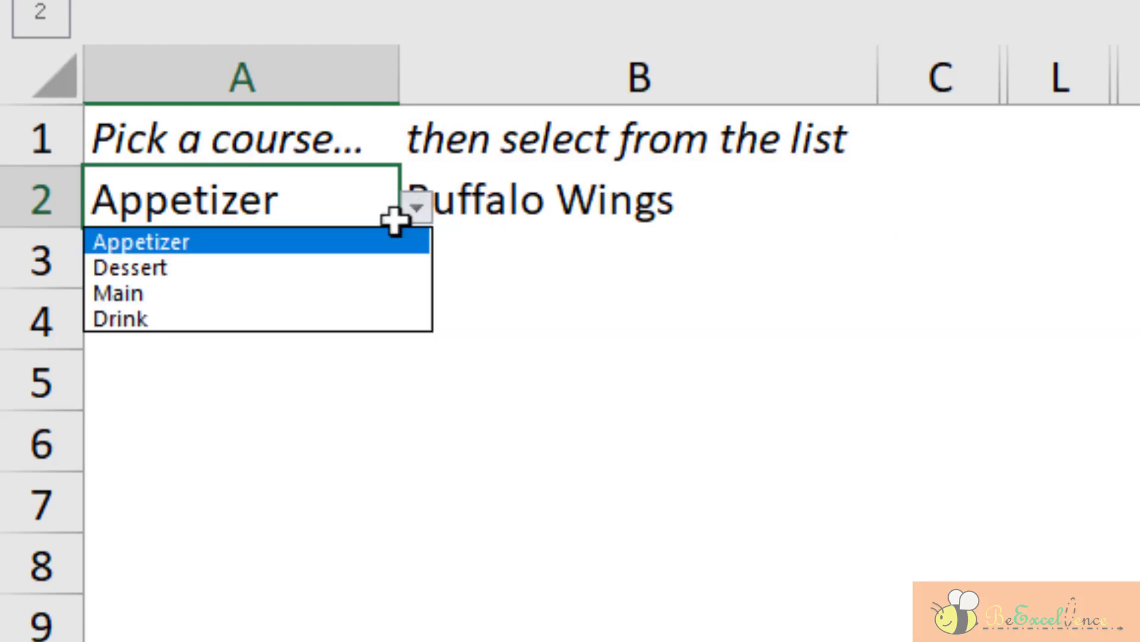
click(376, 263)
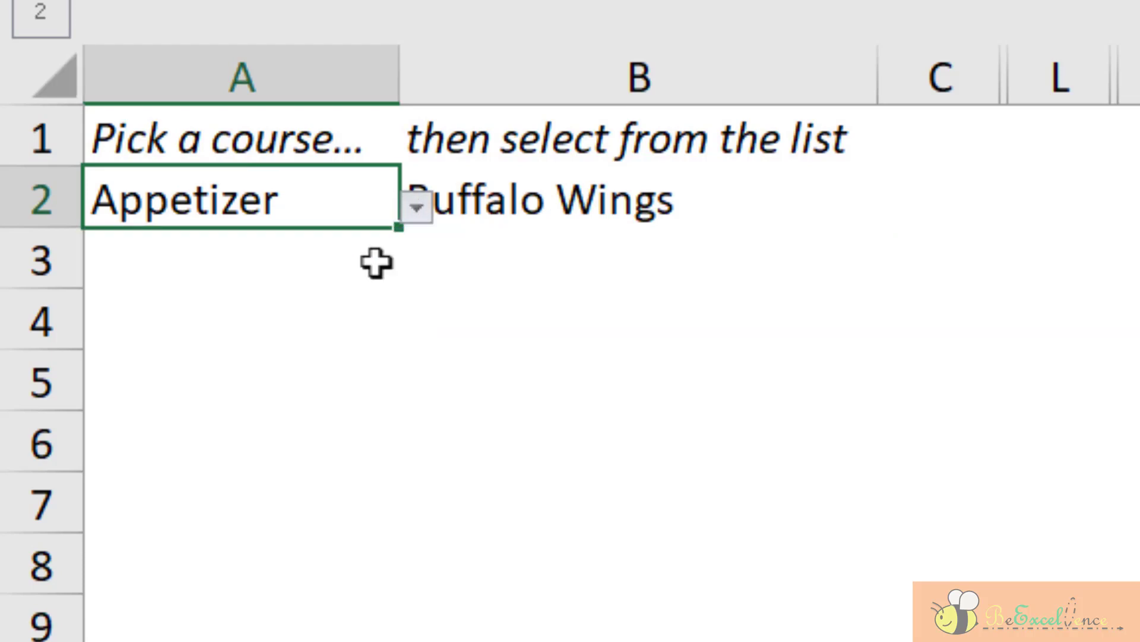
click(675, 198)
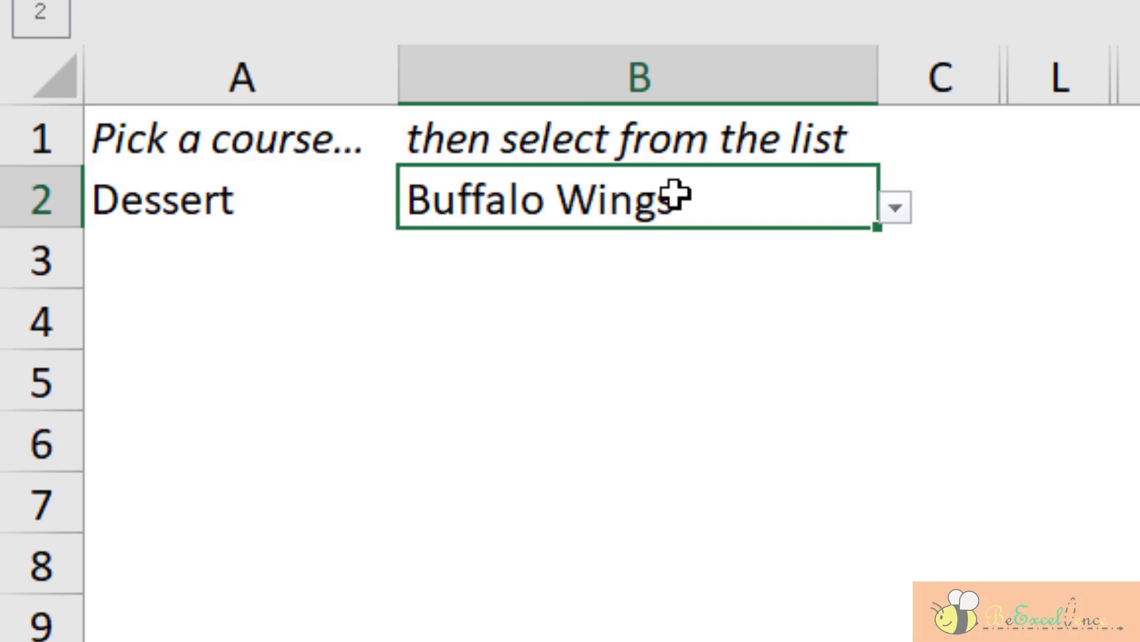
click(895, 210)
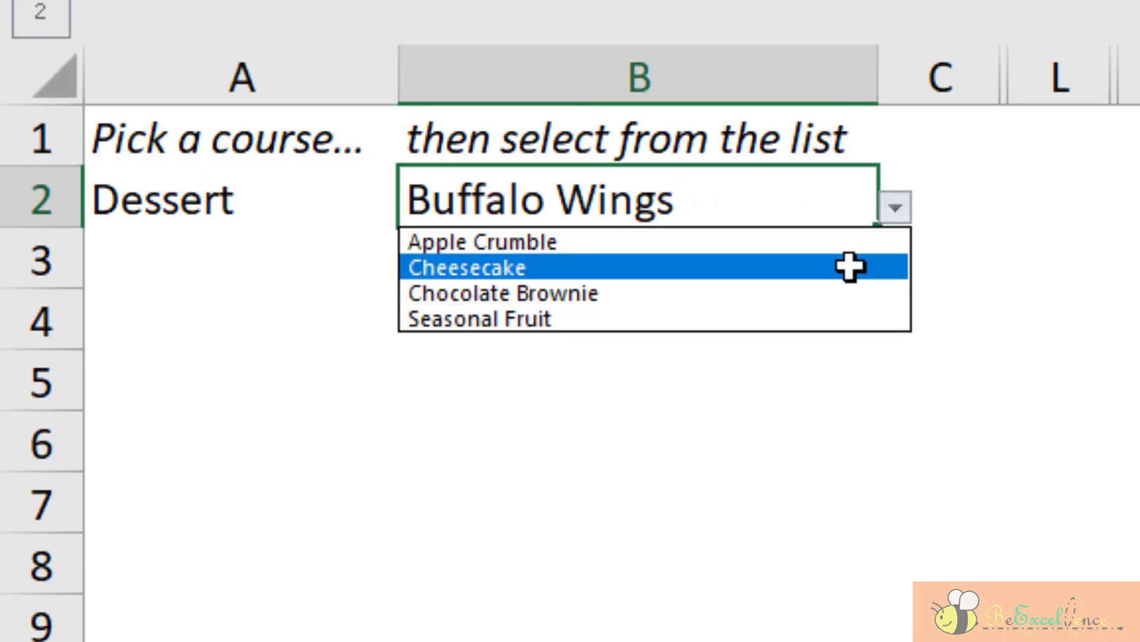
Step: Change the course in A2 to Main and view the matching item list in B2, leaving its selection as is
click(315, 180)
click(317, 182)
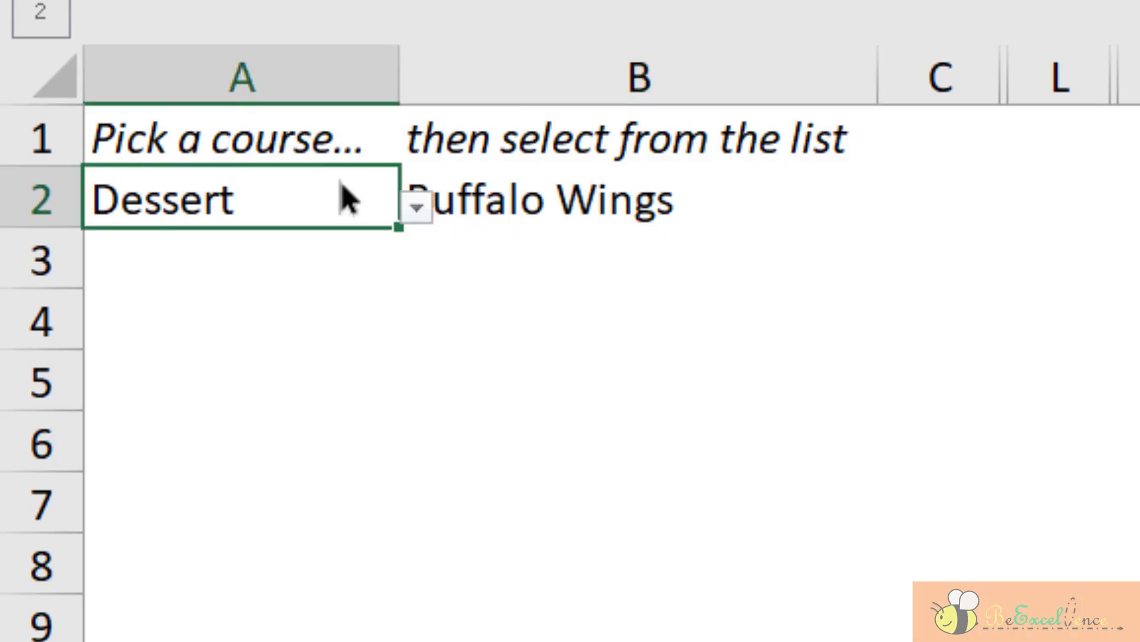
click(416, 205)
click(390, 294)
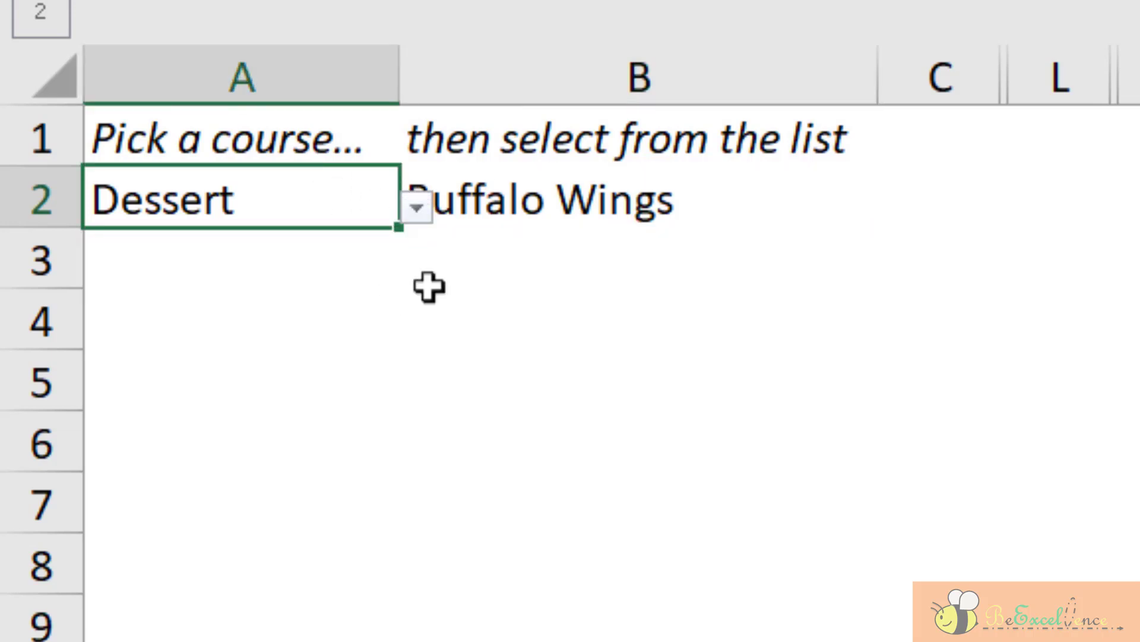
click(737, 209)
click(885, 208)
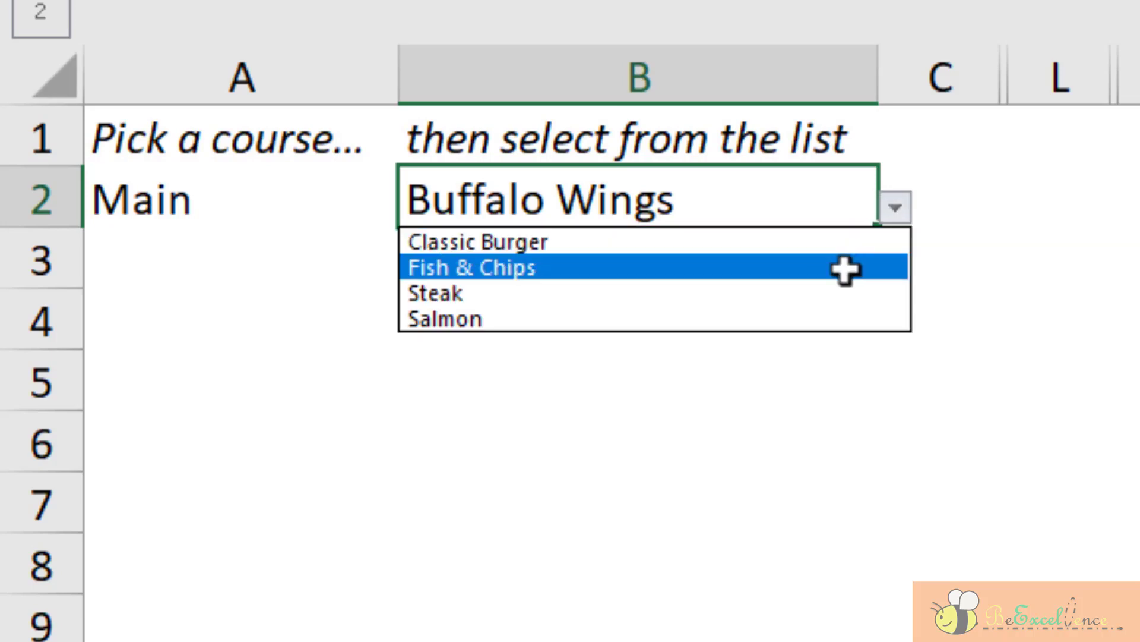
key(Escape)
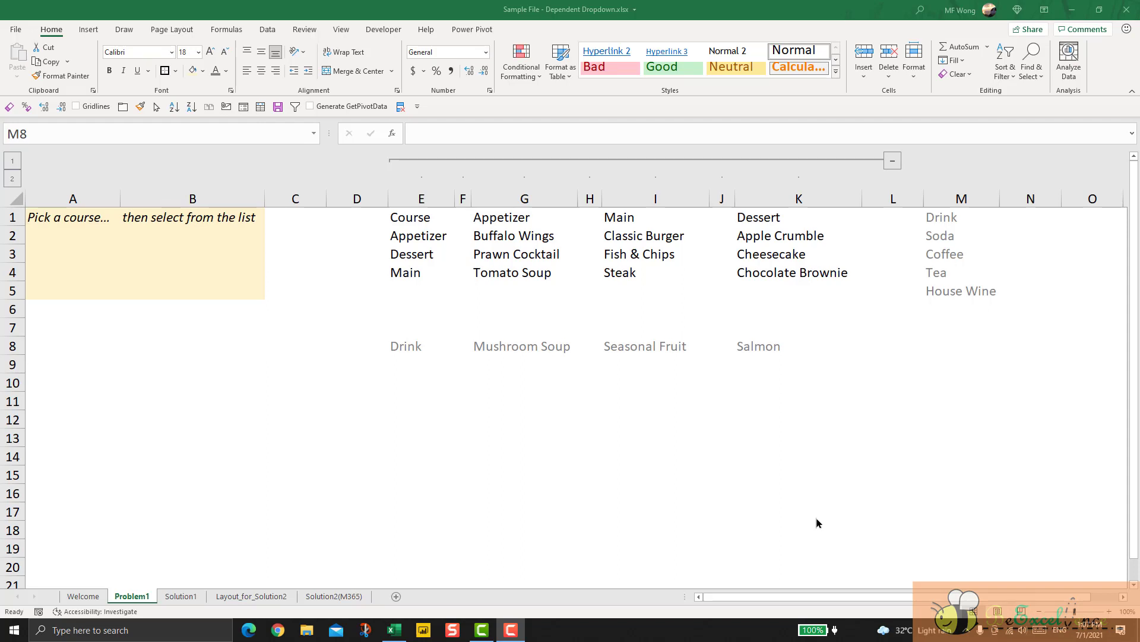
Step: Examine the Course, Appetizer, Main, Dessert and Drink source lists on the Problem1 sheet one by one
click(411, 215)
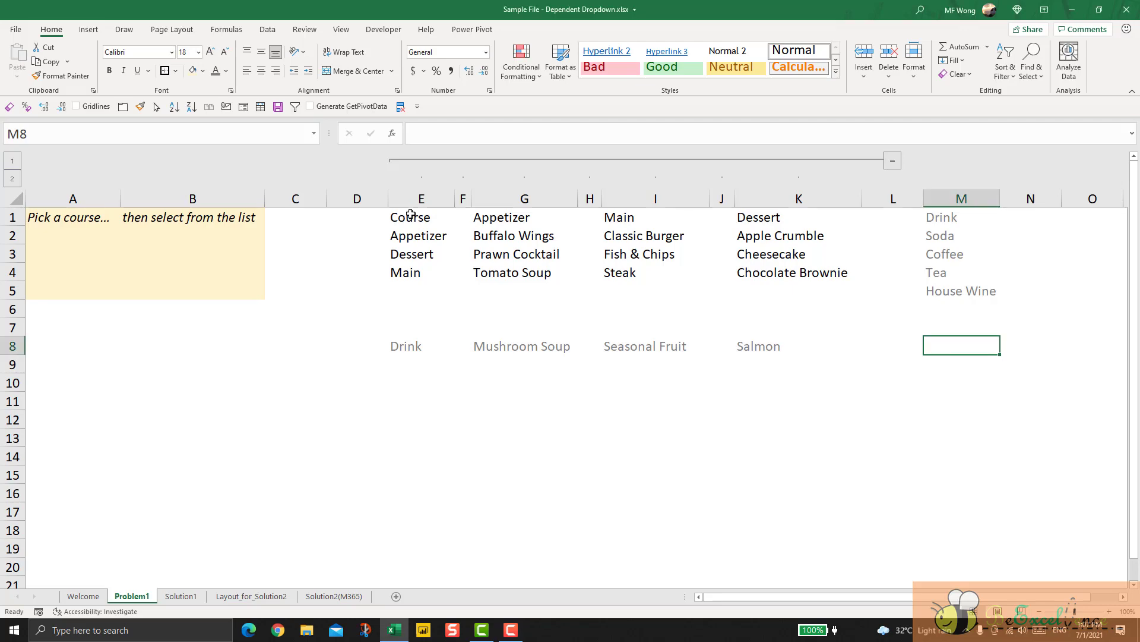
drag(411, 215, 413, 271)
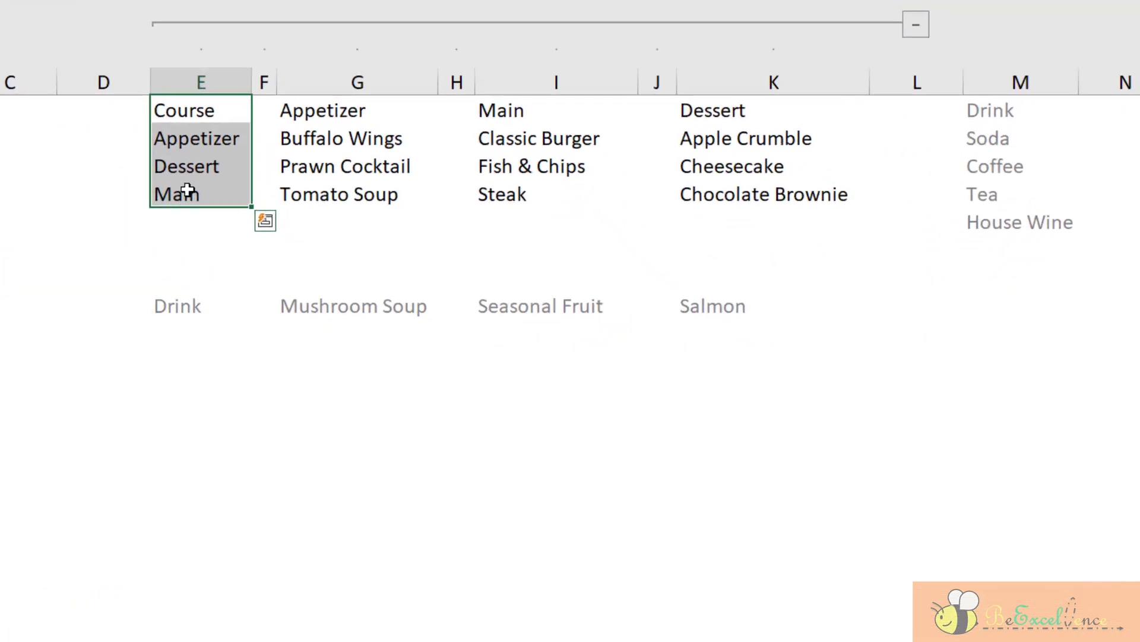
click(518, 217)
drag(269, 63, 267, 168)
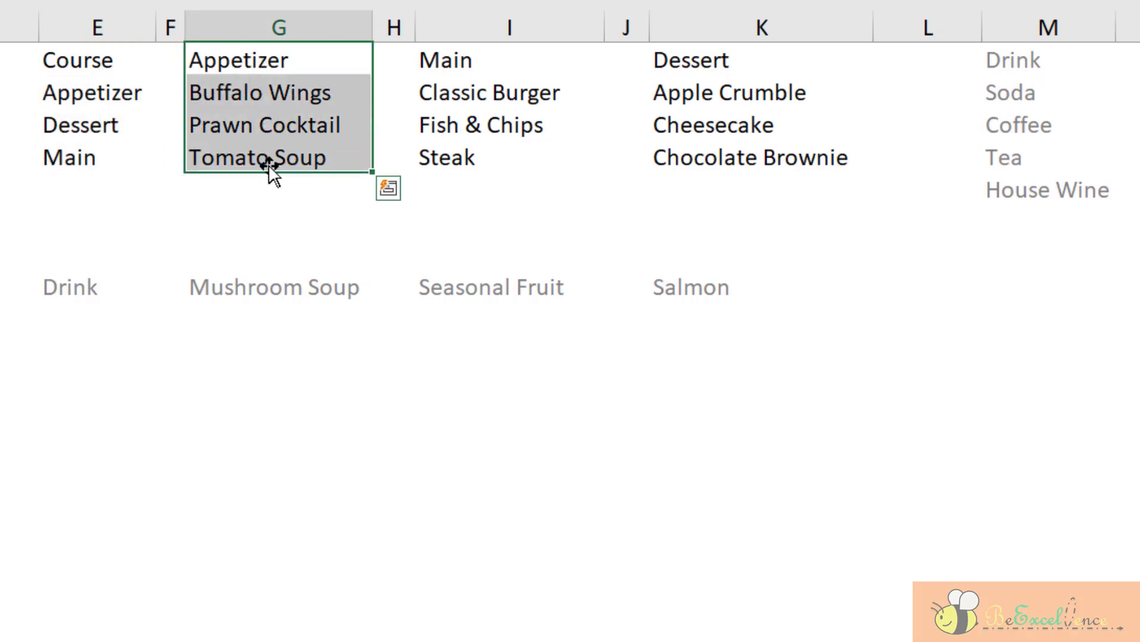
drag(519, 64, 519, 158)
drag(726, 59, 726, 153)
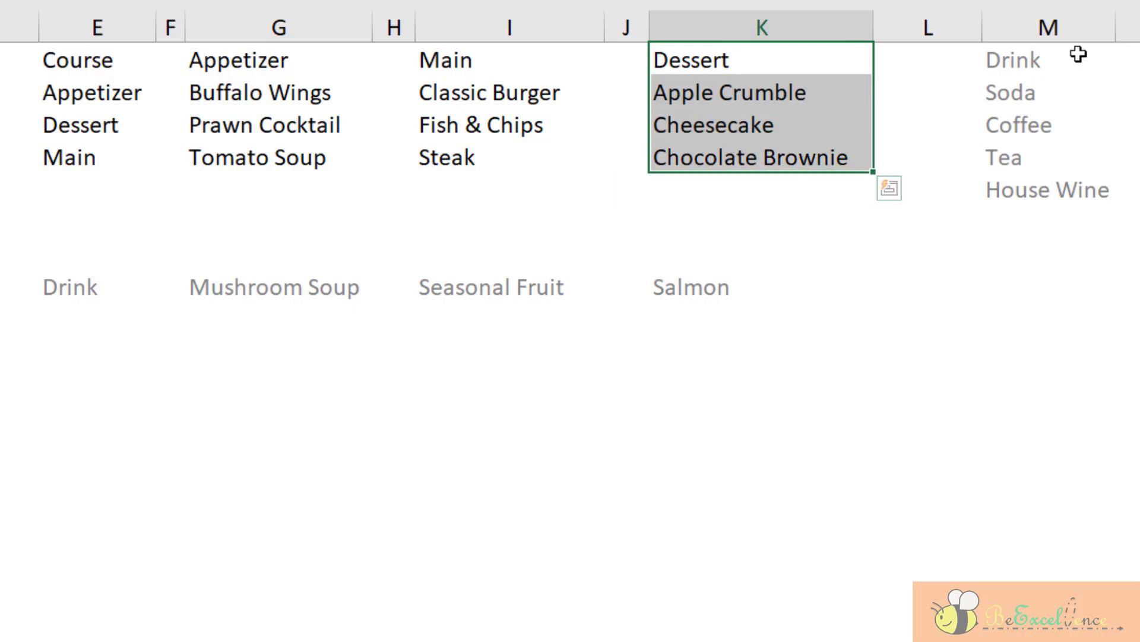
drag(1079, 57, 1078, 184)
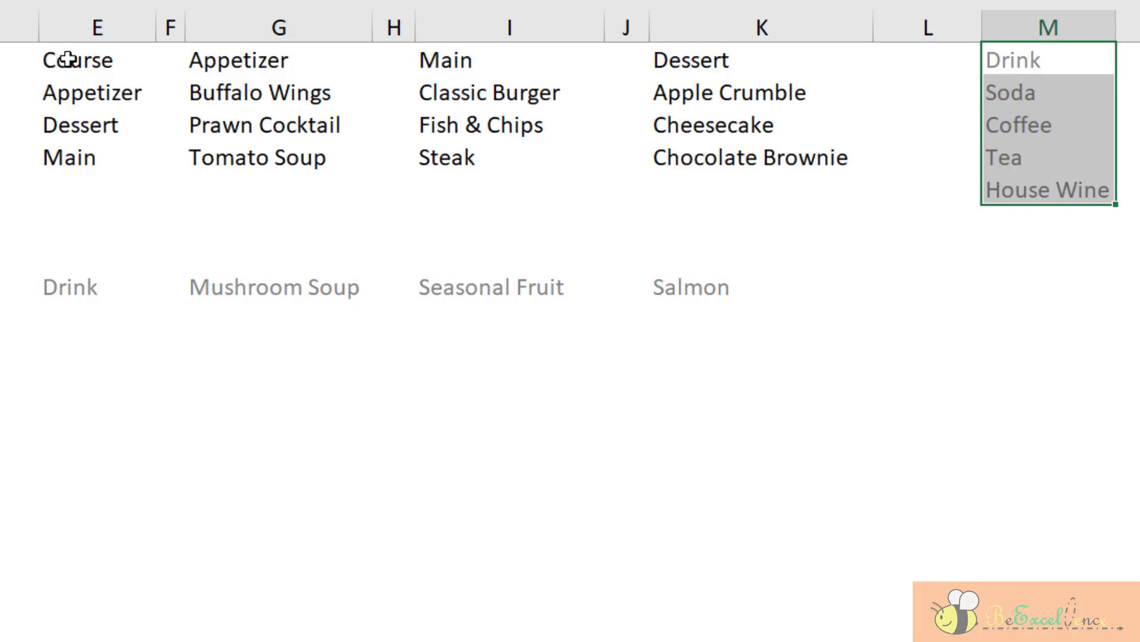
Step: Highlight the Course, Appetizer, Main and Dessert lists together in rows 1 to 4, then clear the selection
click(69, 59)
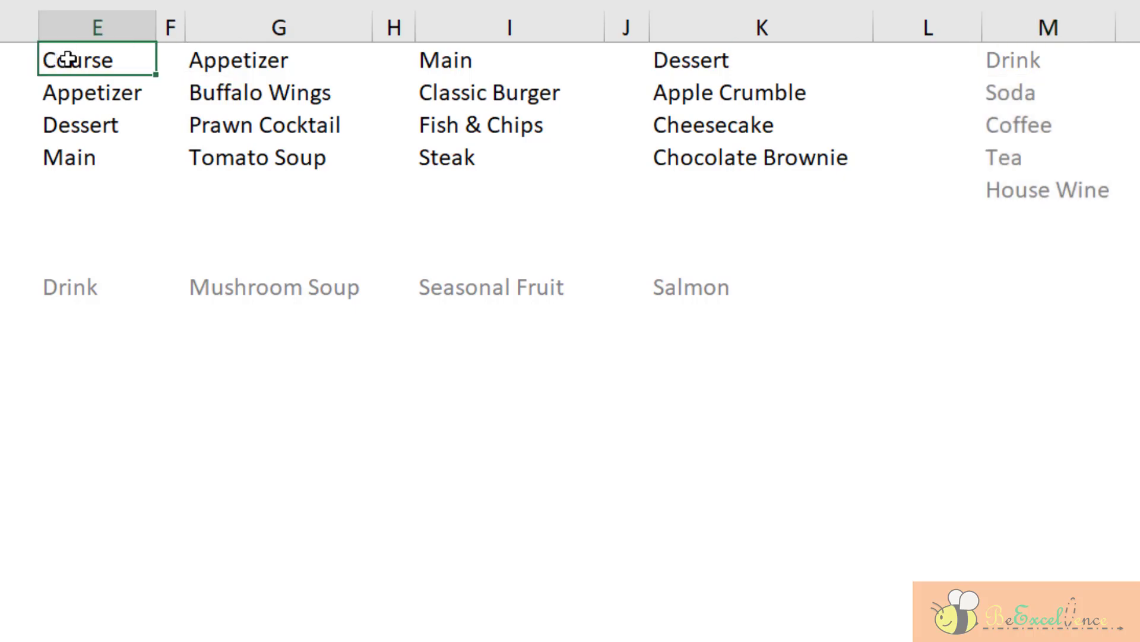
shift+click(85, 156)
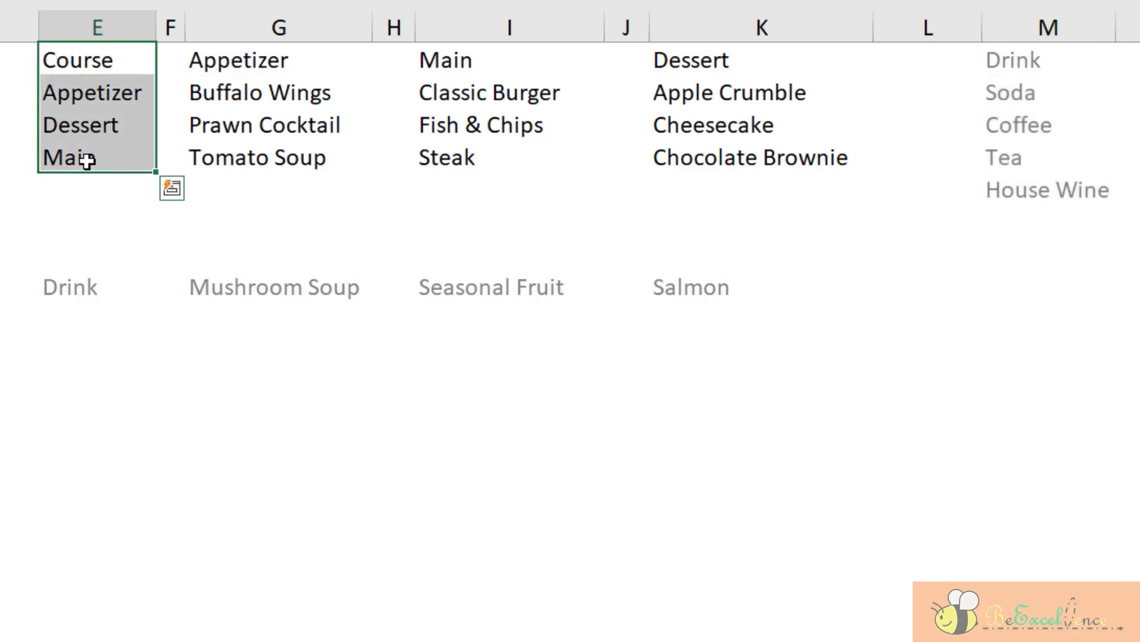
drag(271, 56, 272, 142)
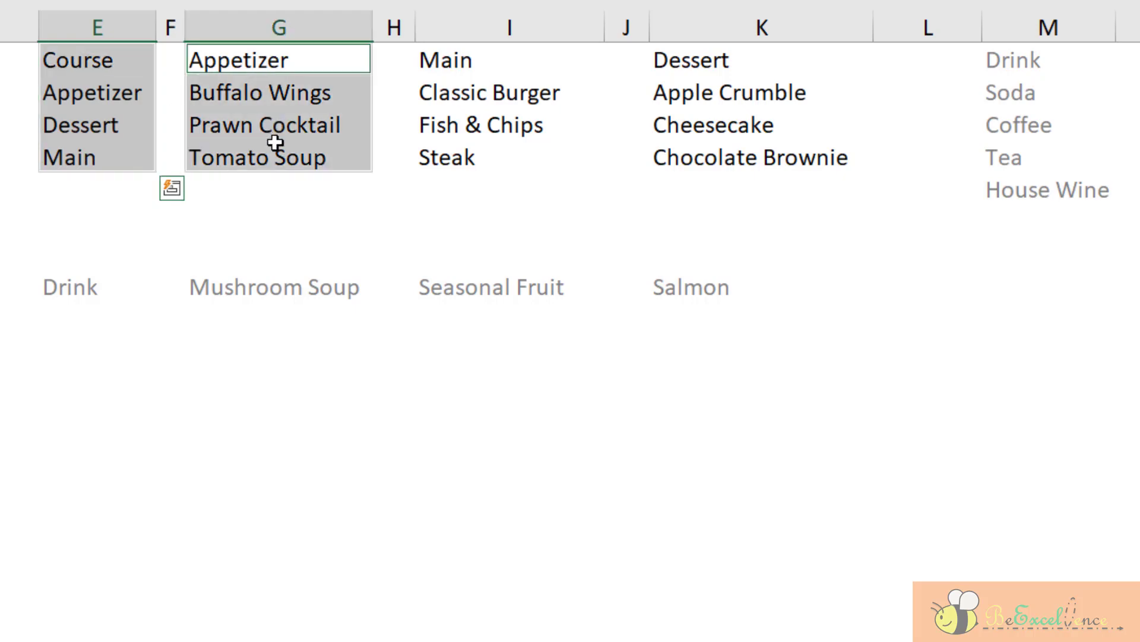
drag(519, 64, 545, 138)
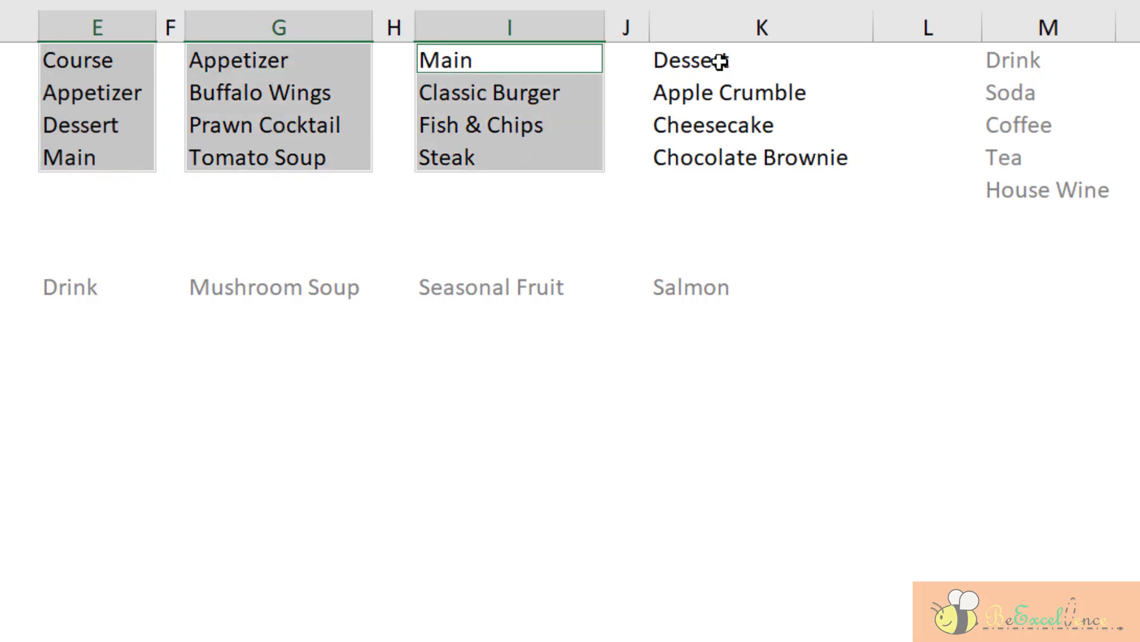
drag(723, 61, 723, 155)
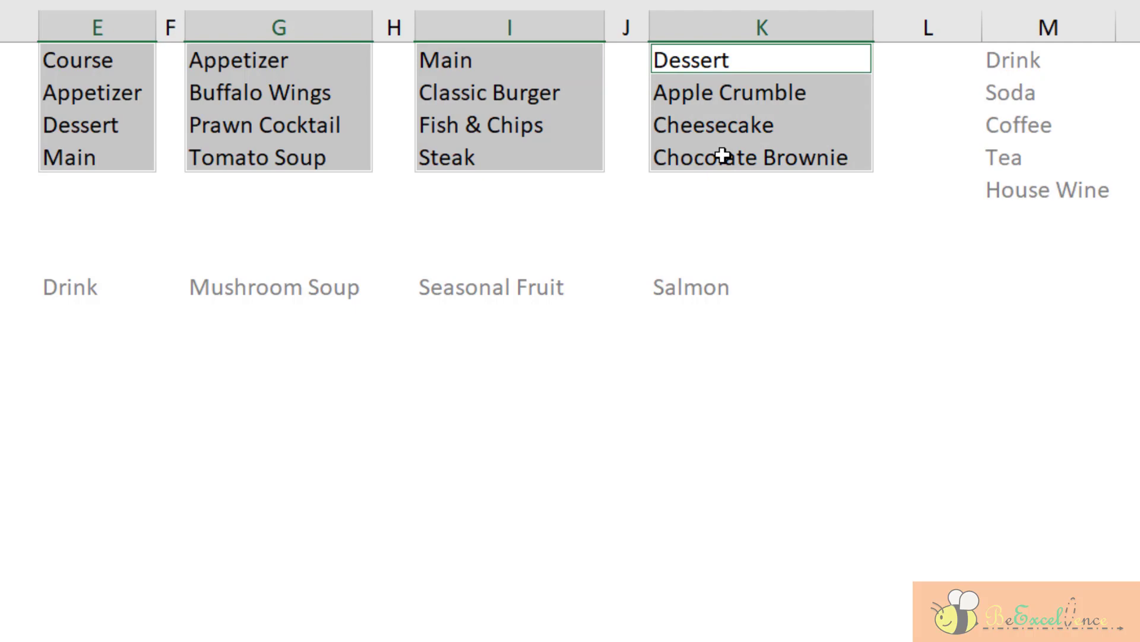
click(418, 214)
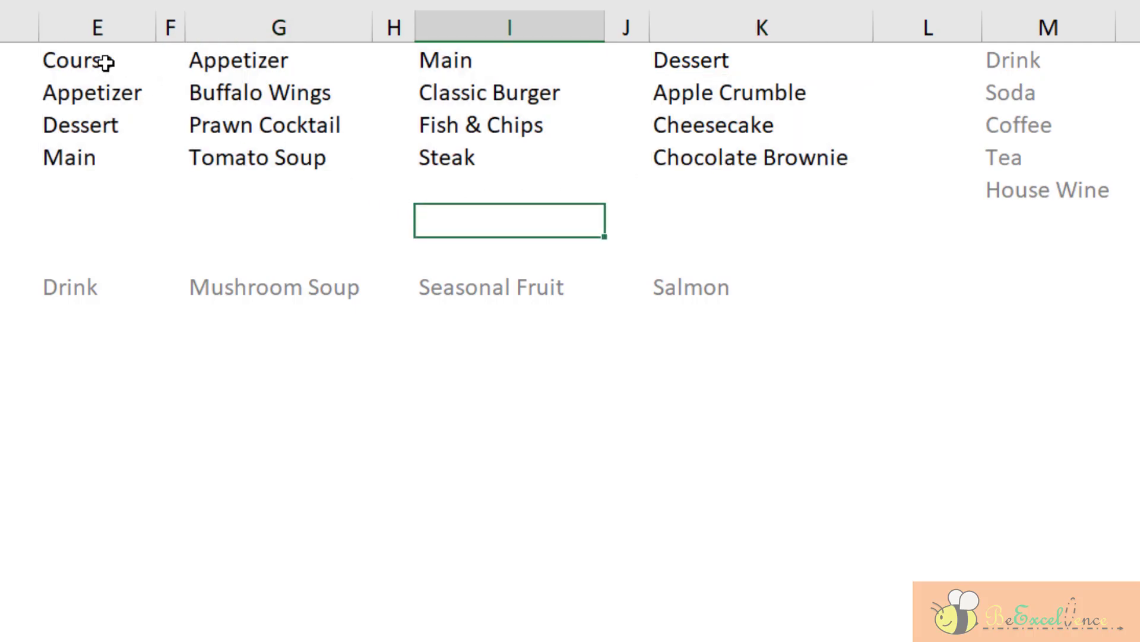
Step: Convert the Course list in E1:E4 into a table with headers
drag(106, 62, 103, 152)
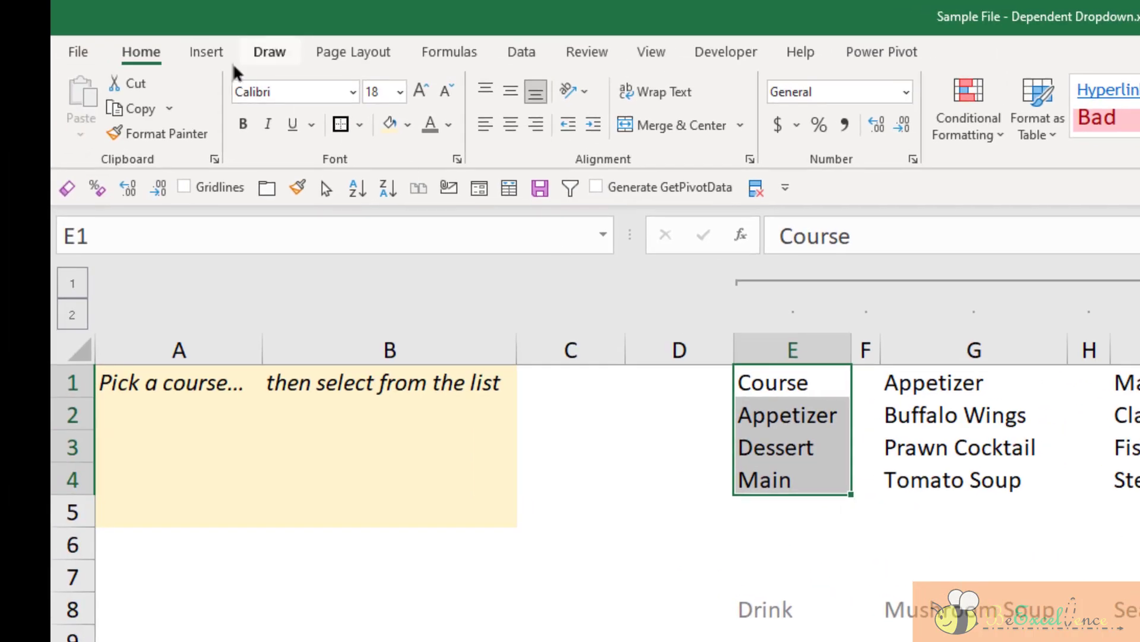
click(211, 51)
click(234, 98)
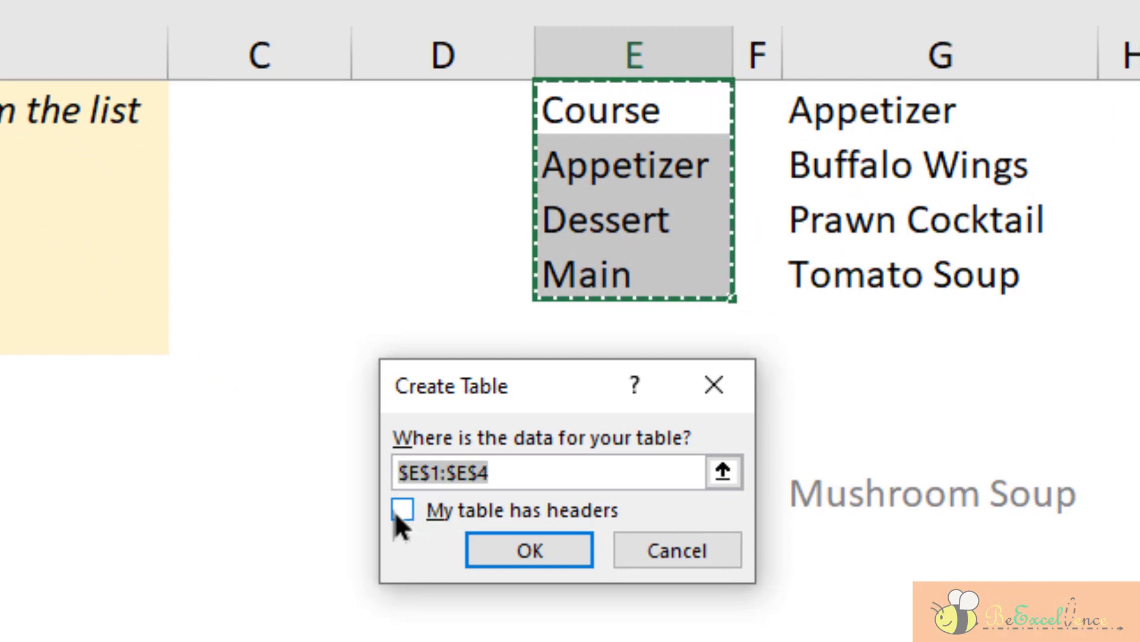
click(402, 509)
click(495, 538)
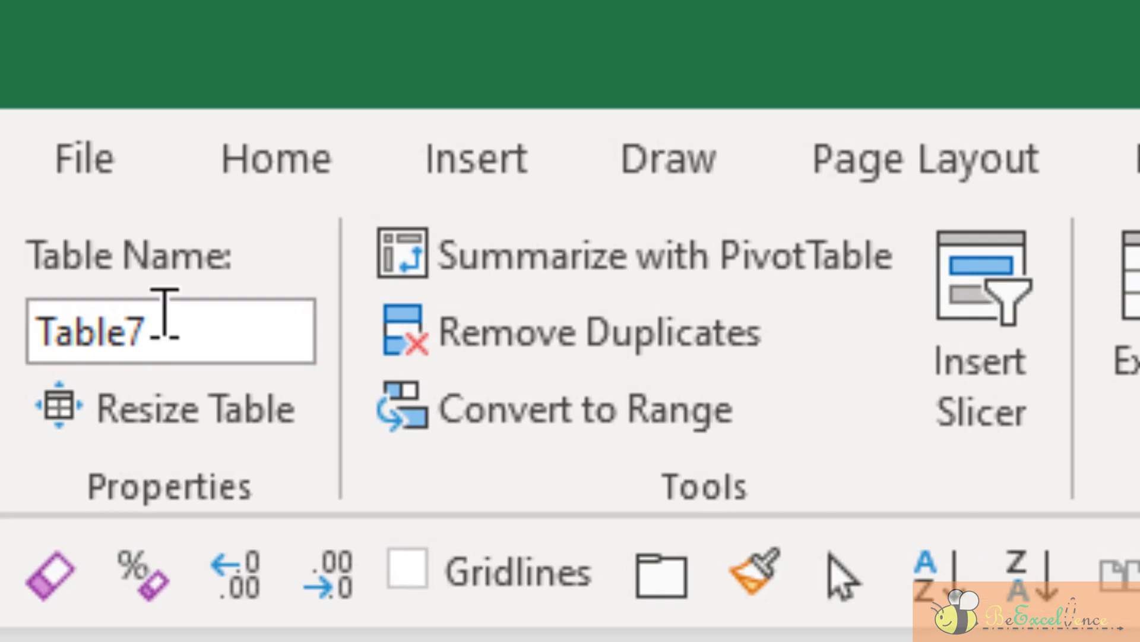
Step: Name the table in E1:E4 Course
click(164, 312)
text(Course)
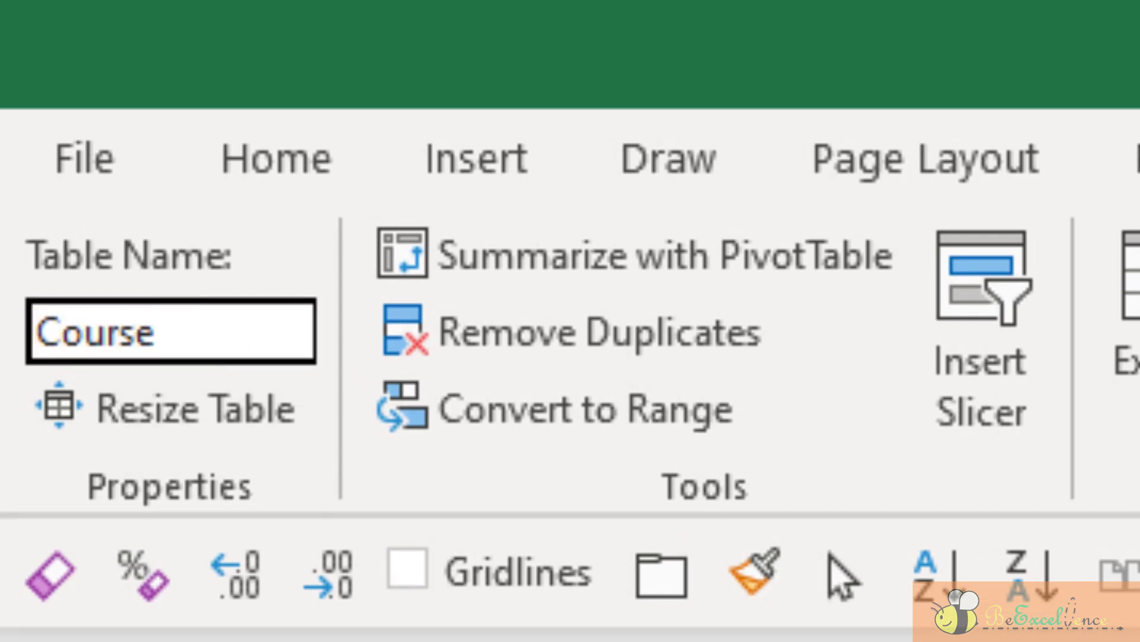
key(Return)
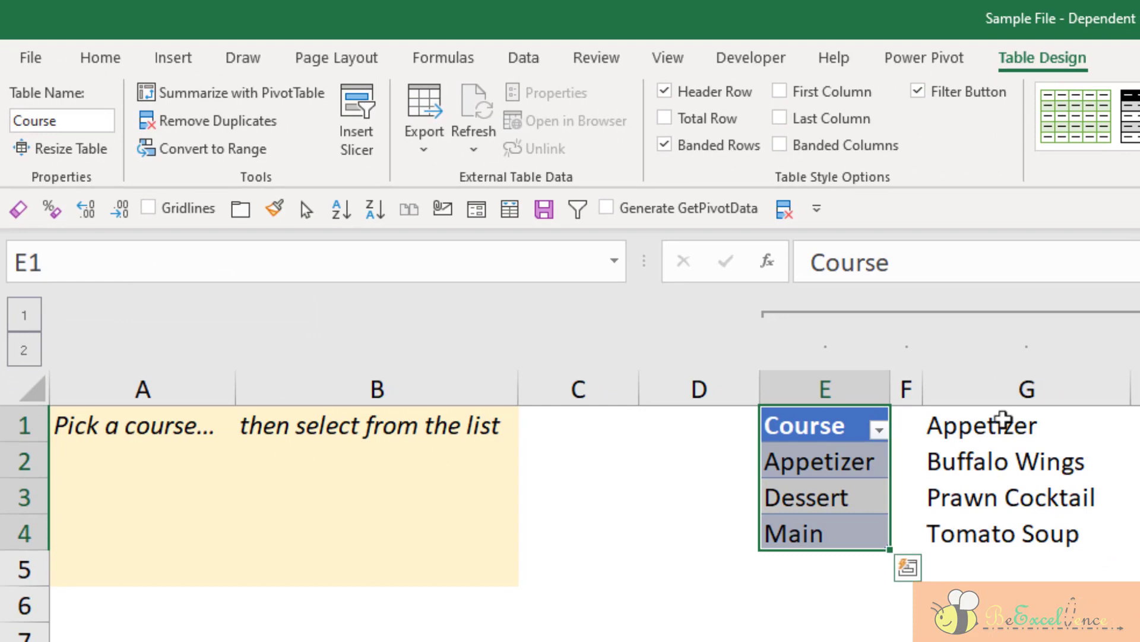
Step: Convert the Appetizer list in G1:G4 into a table with headers
click(1007, 423)
drag(1008, 475, 1005, 533)
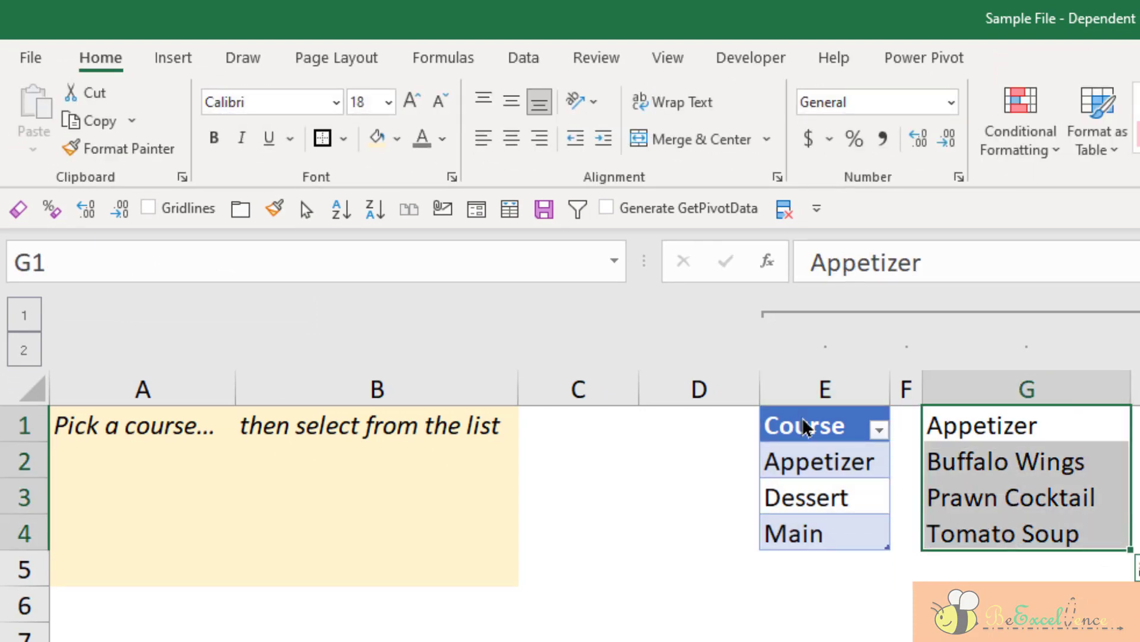
click(170, 59)
click(199, 69)
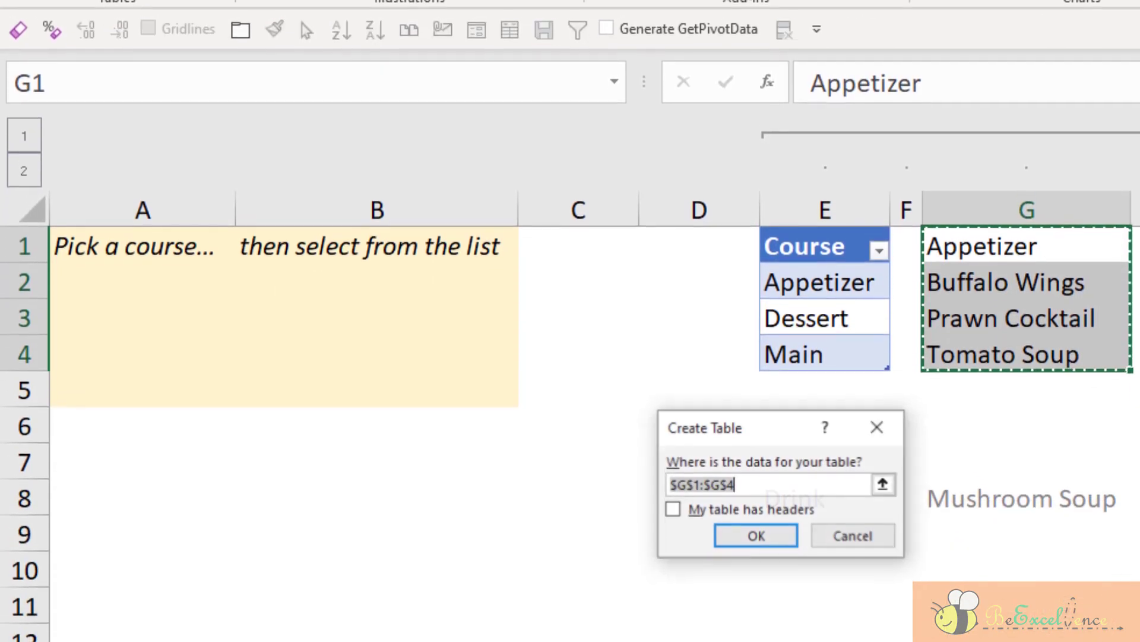
click(695, 494)
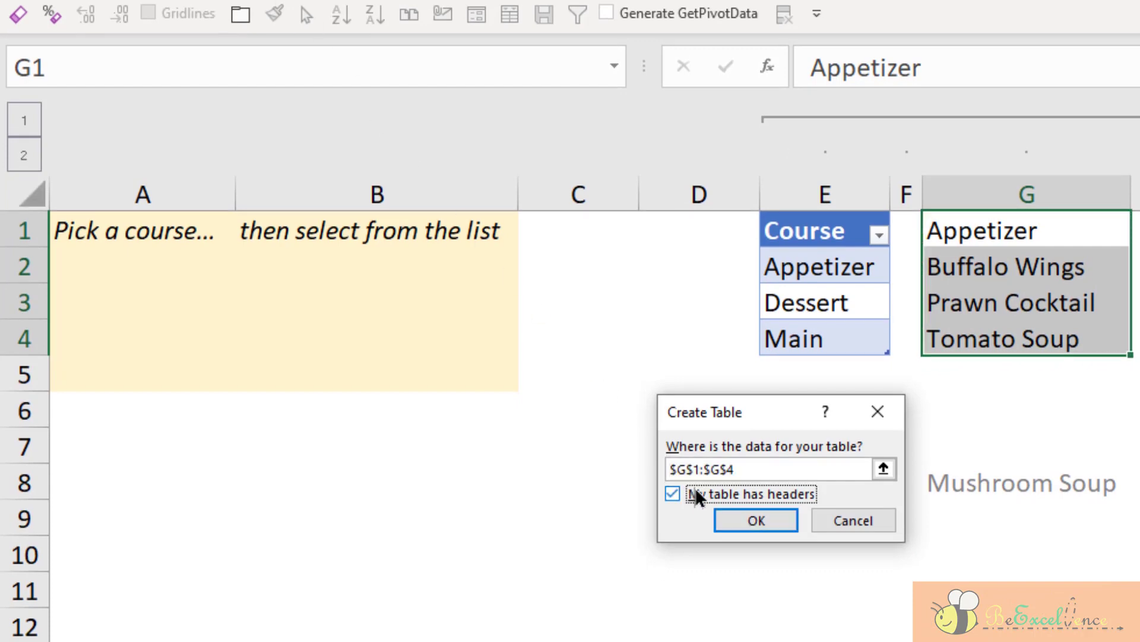
click(771, 519)
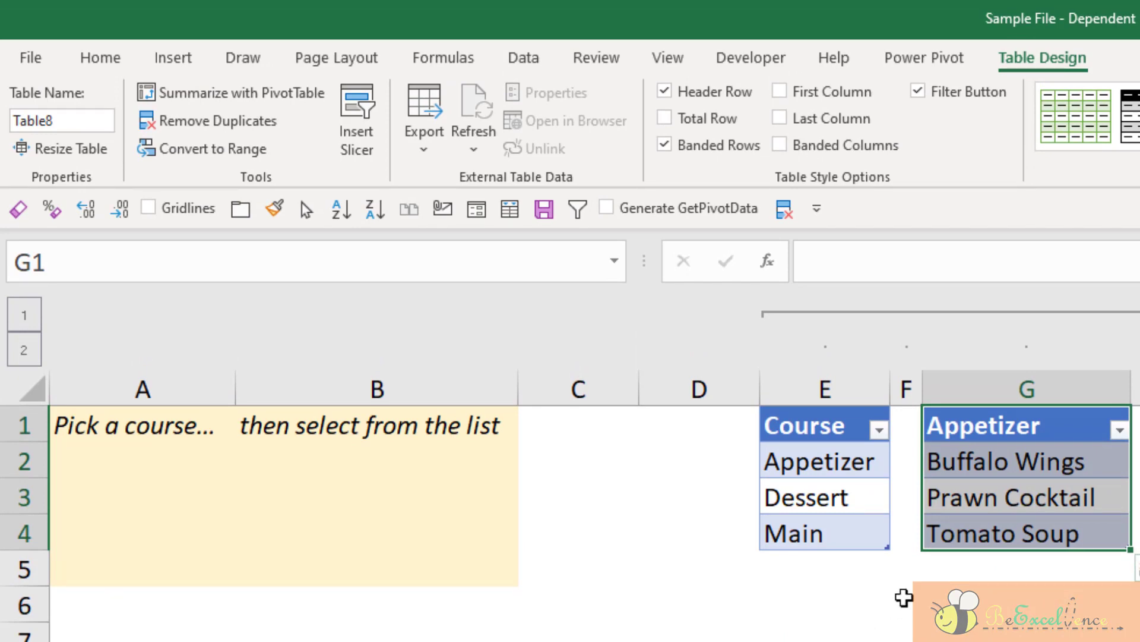
Step: Check the Appetizer, Dessert and Main entries in the Course table
click(819, 466)
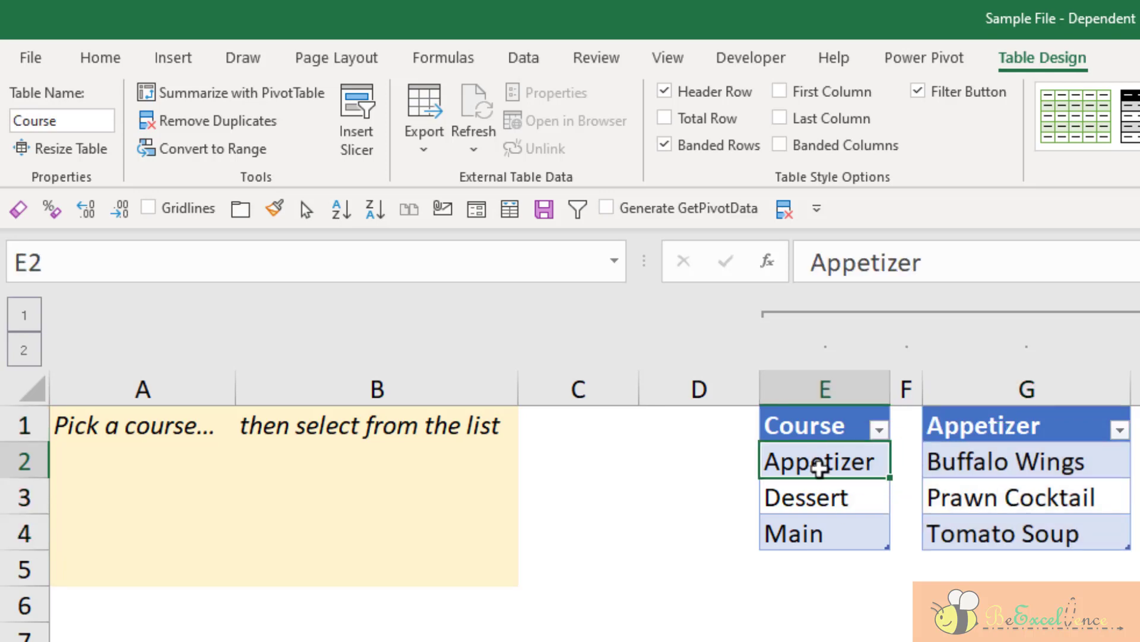
click(832, 496)
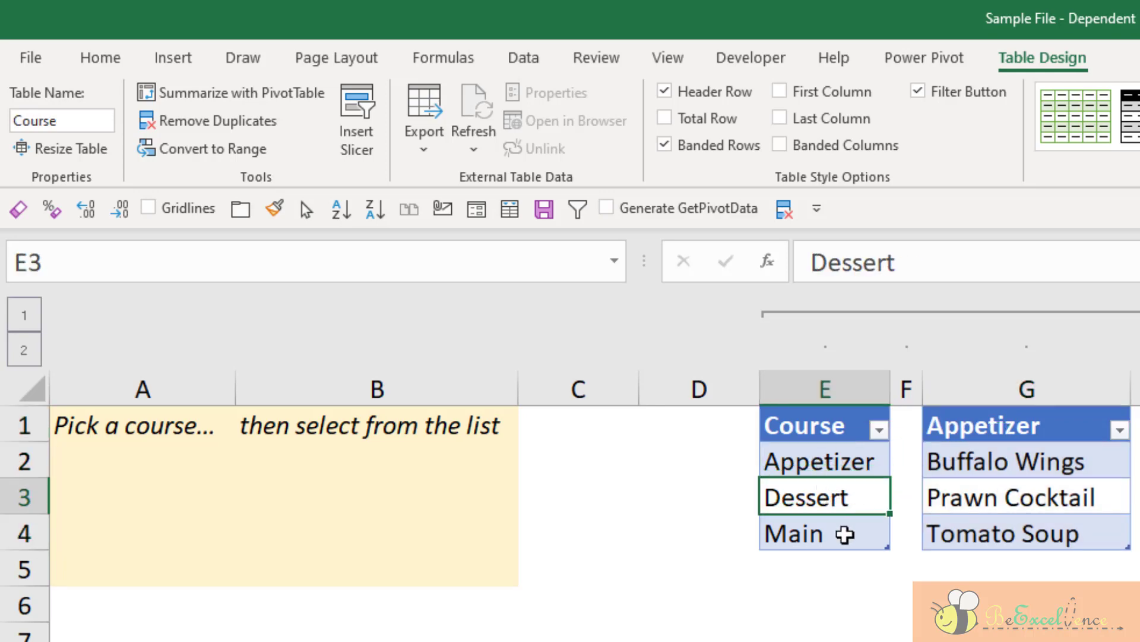
click(844, 534)
click(855, 464)
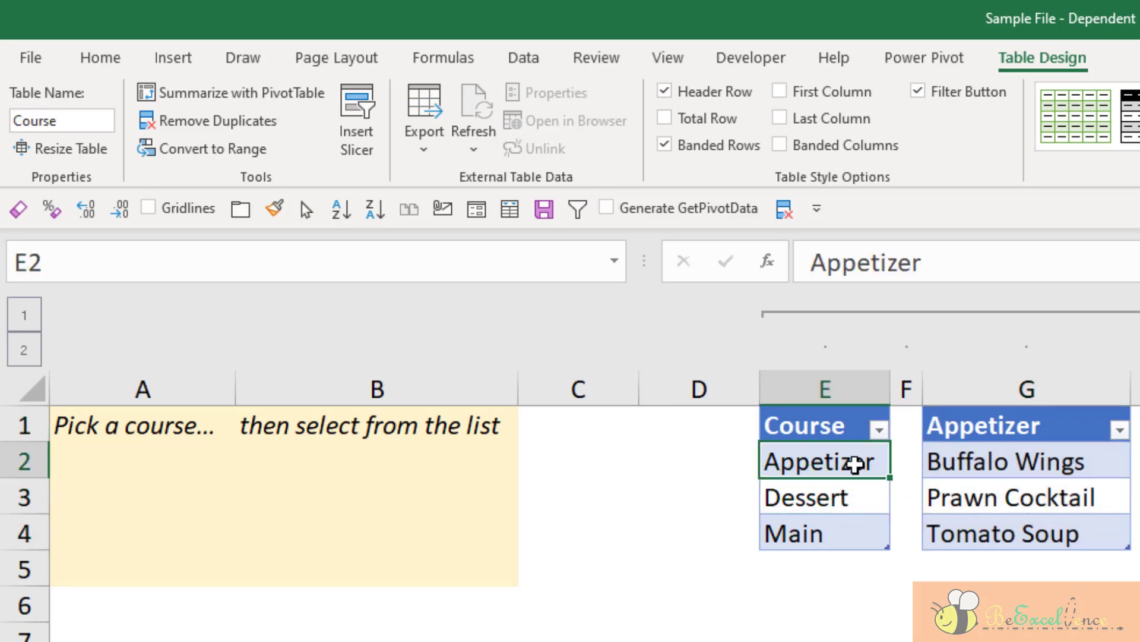
Step: Name the table in G1:G4 Appetizer, copying the name from the matching entry in the Course table
click(868, 498)
click(868, 527)
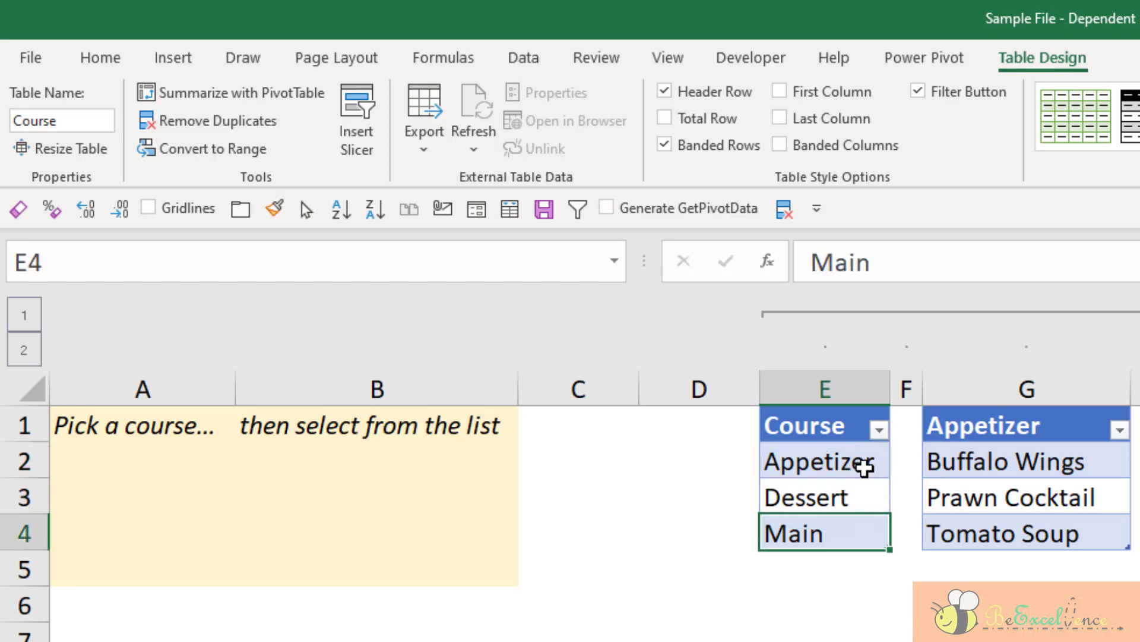
click(864, 467)
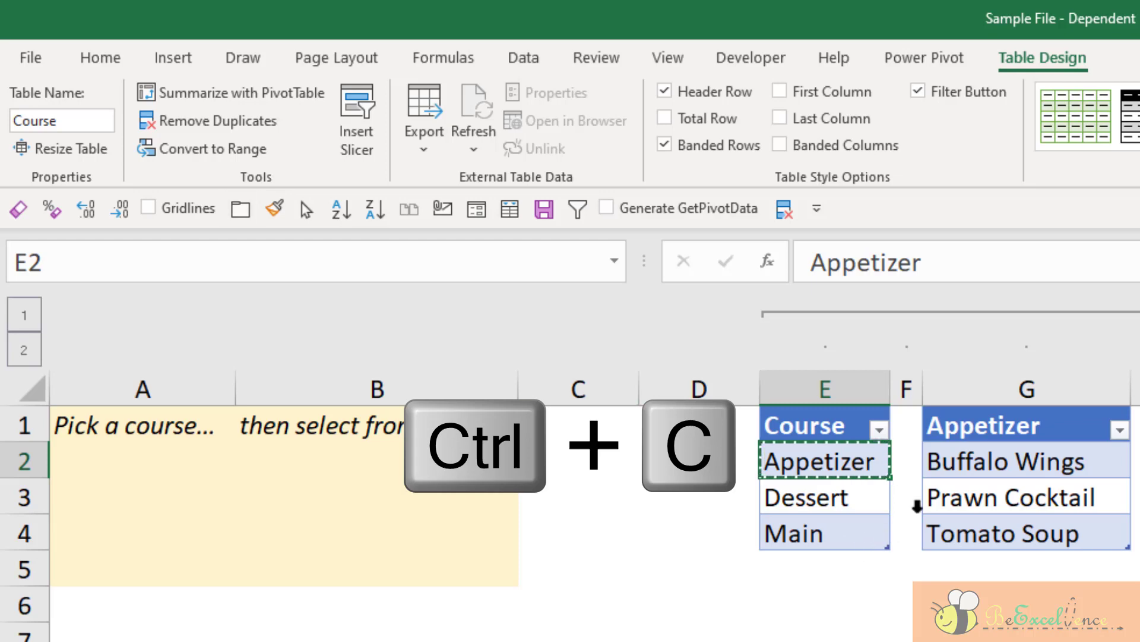
click(1031, 470)
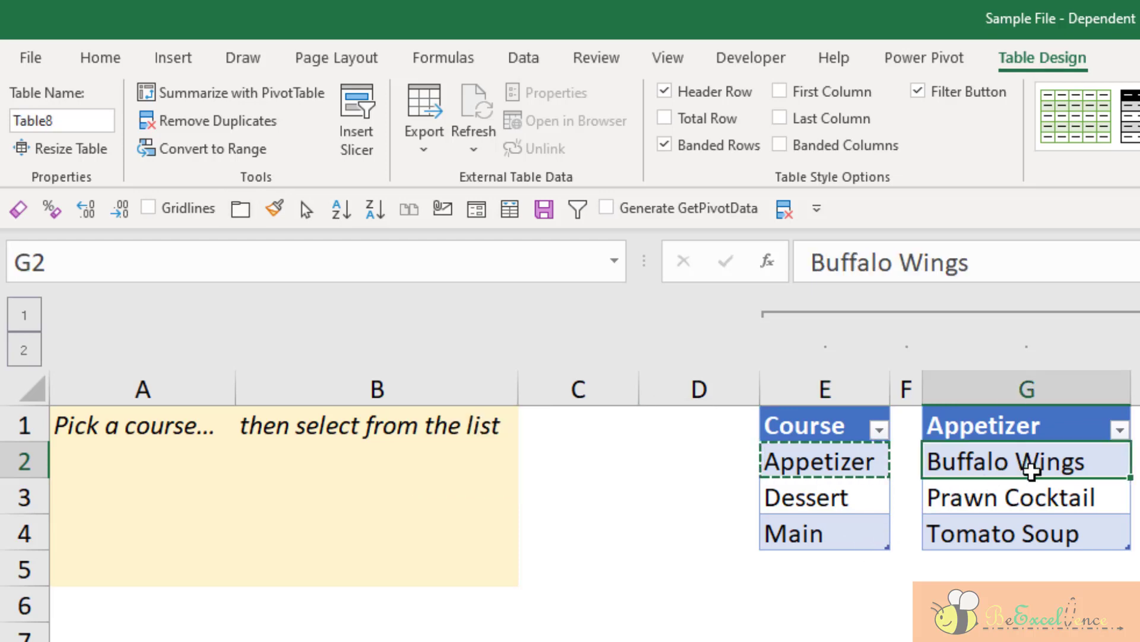
click(87, 120)
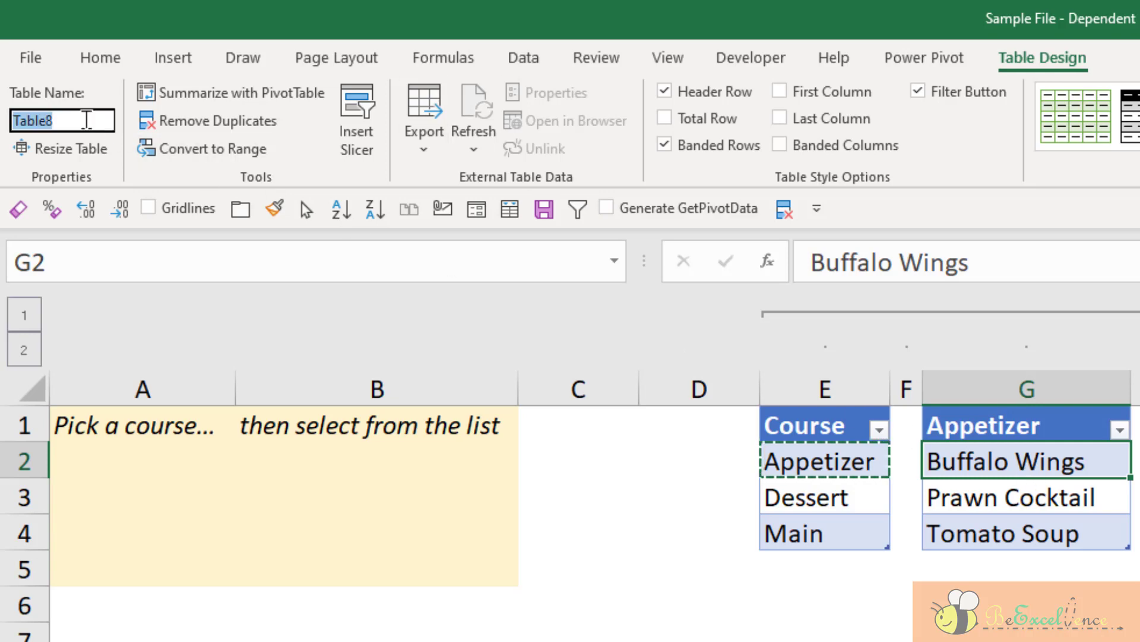
text(Appetizer)
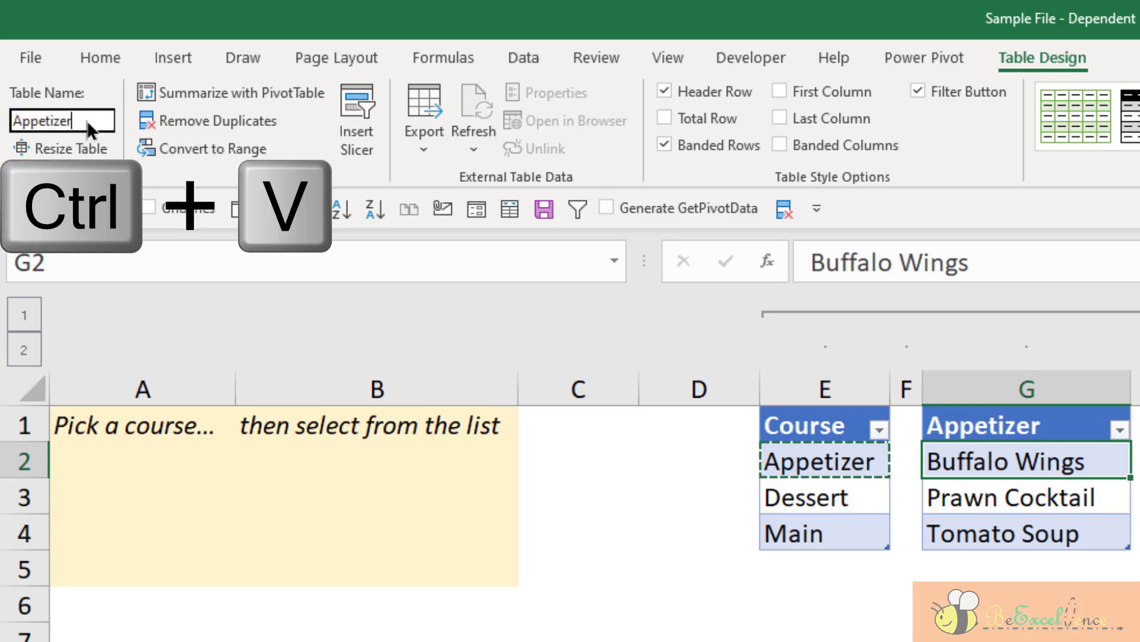
key(Return)
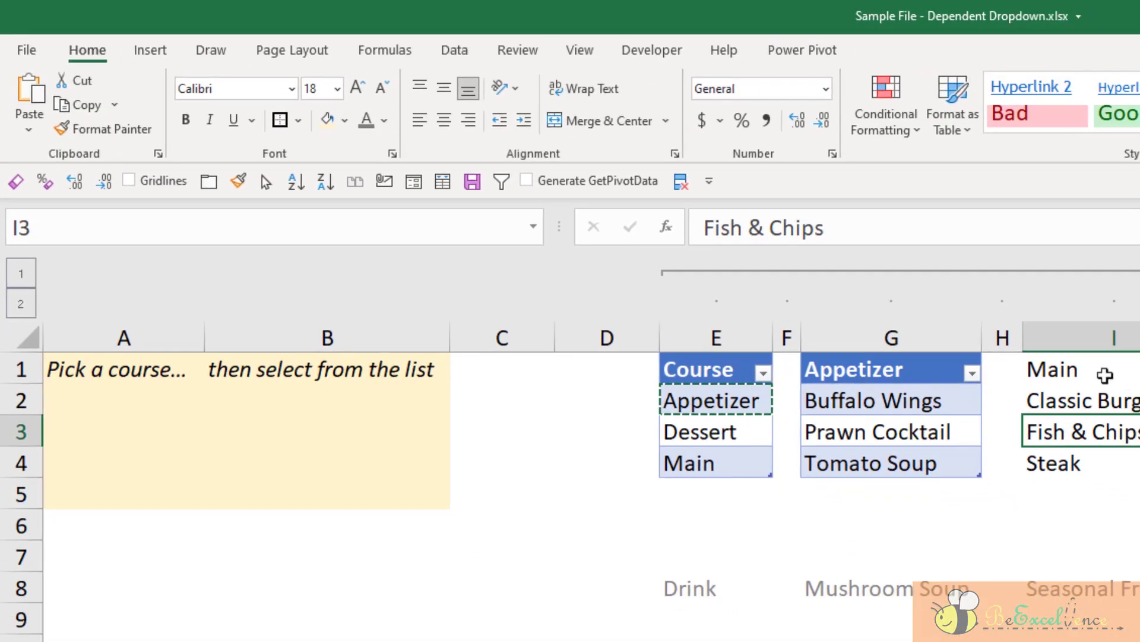
Step: Convert the Main list in I1:I4 into a table with headers
drag(1105, 375, 1110, 458)
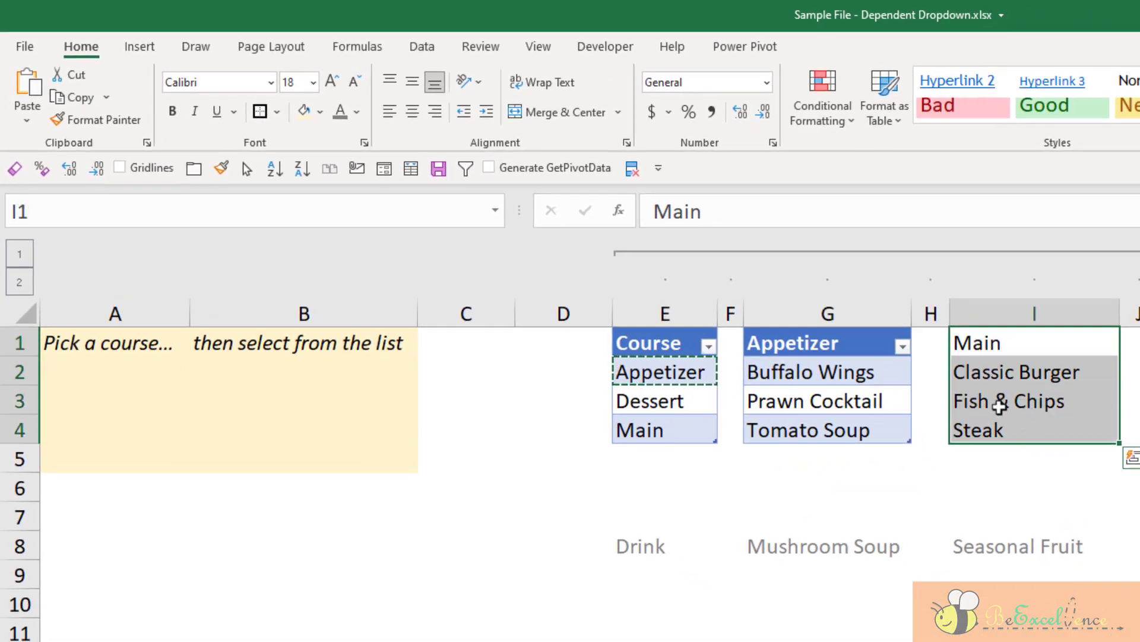
click(150, 47)
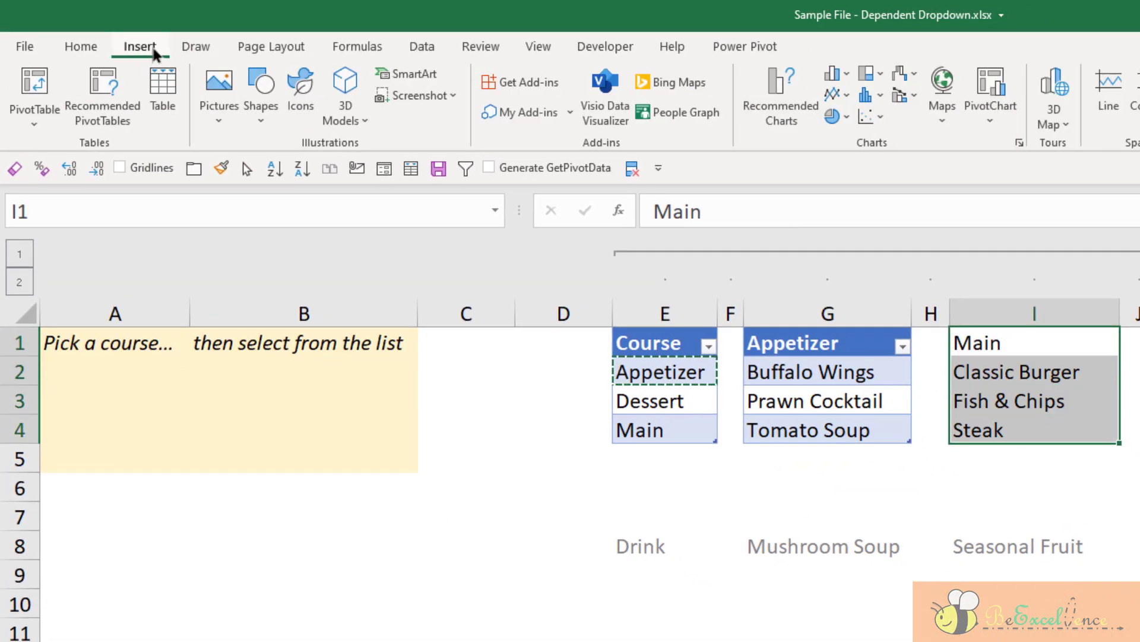
click(158, 89)
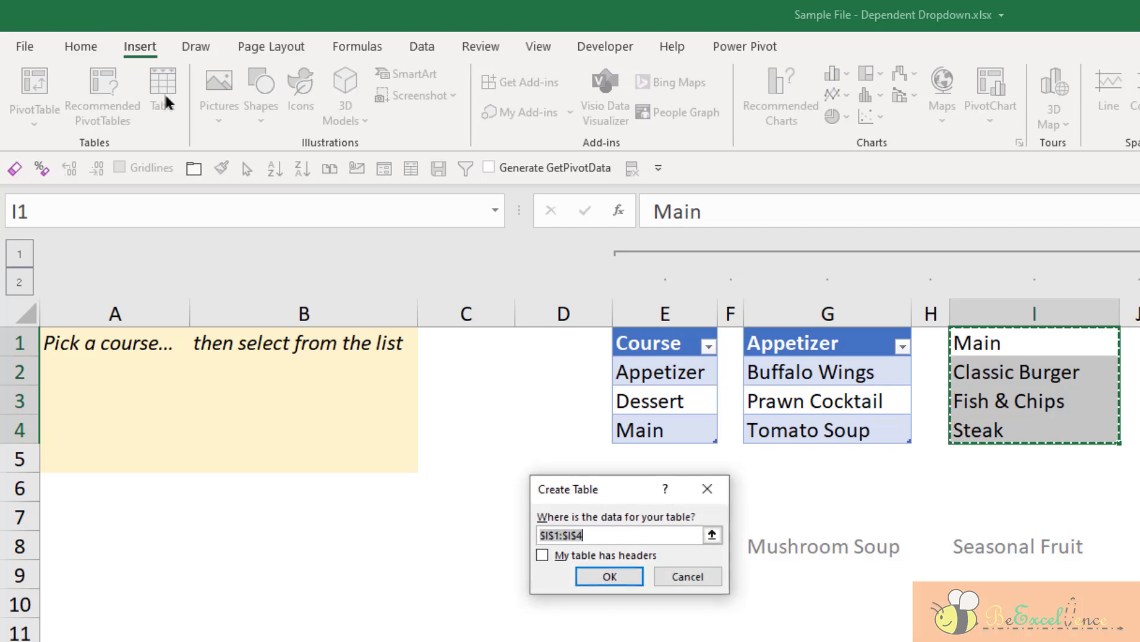
click(543, 555)
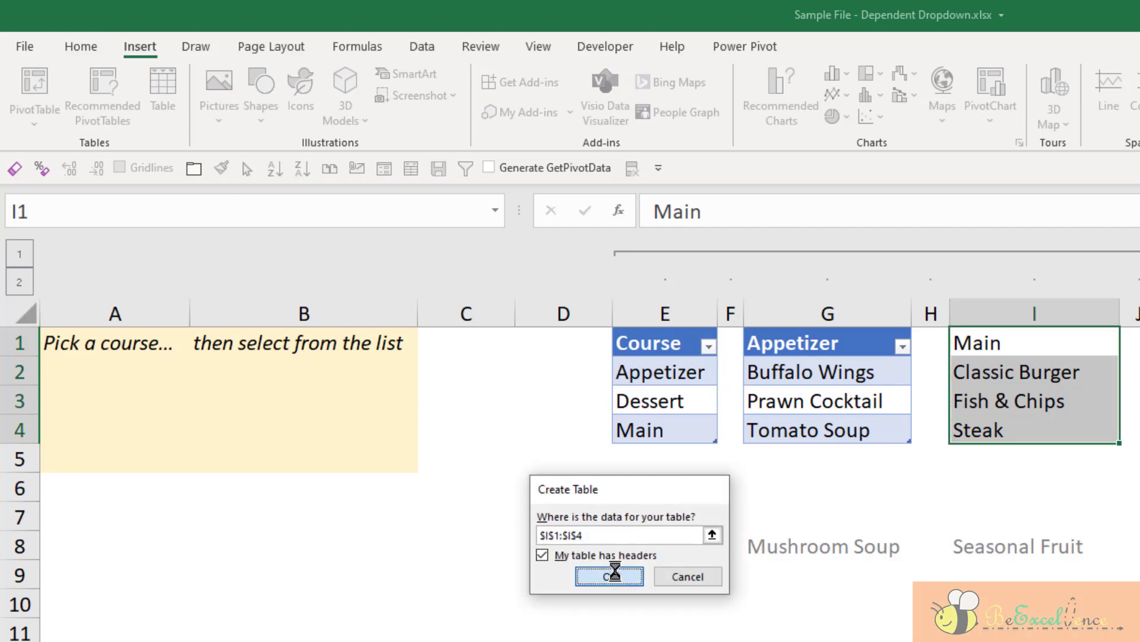
click(610, 577)
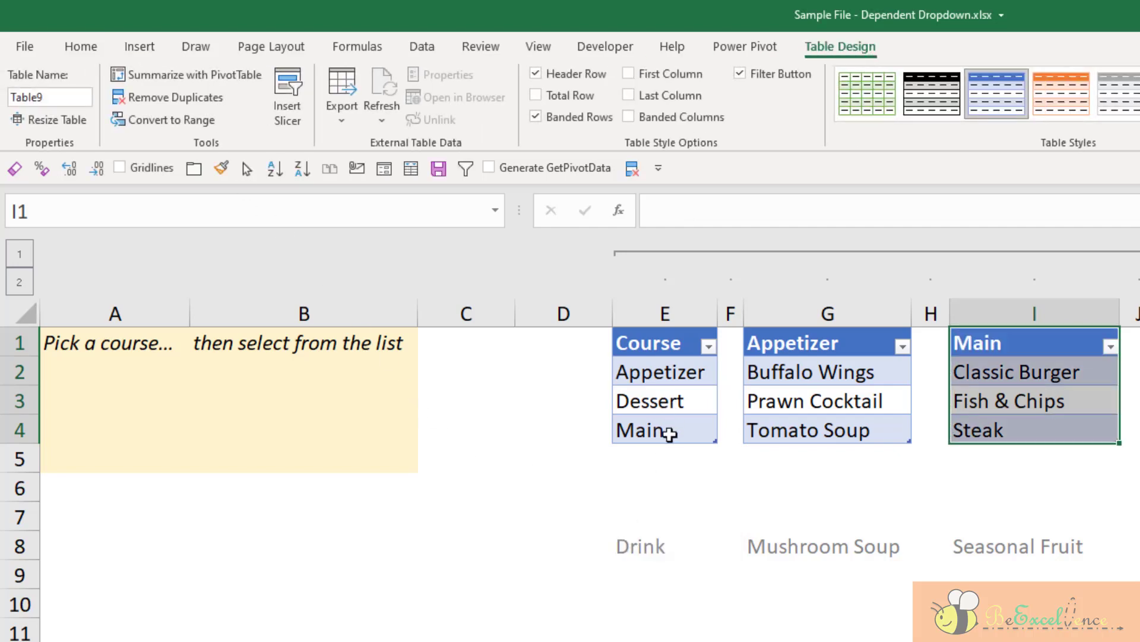
Step: Name the table in I1:I4 Main, copying the name from the matching entry in the Course table
click(670, 432)
key(ctrl+c)
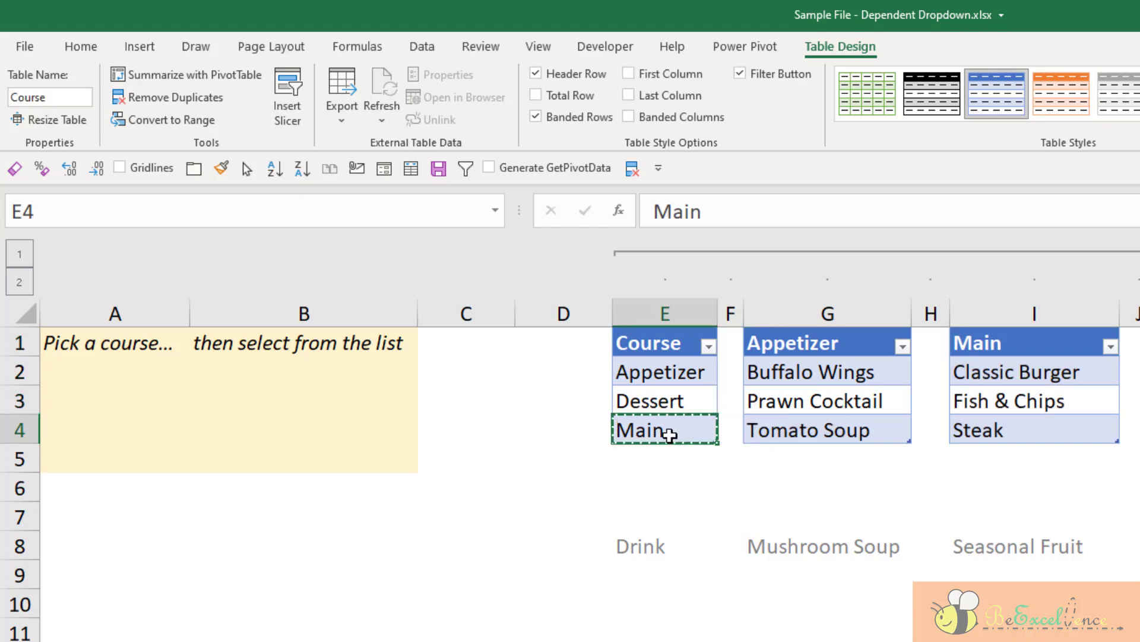
click(1029, 404)
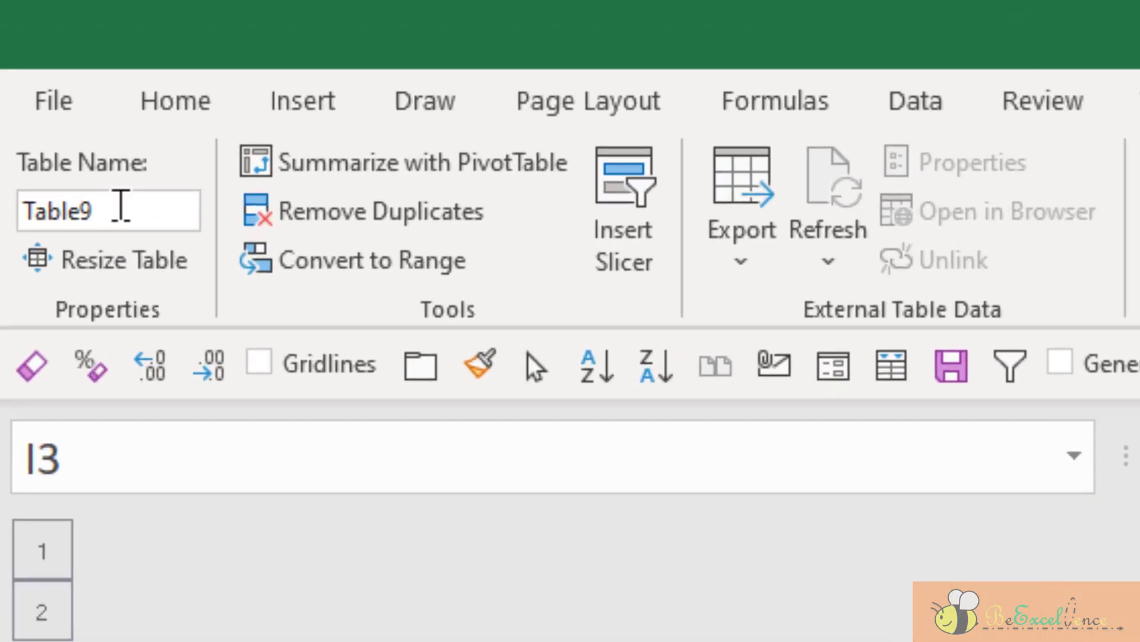
double_click(121, 209)
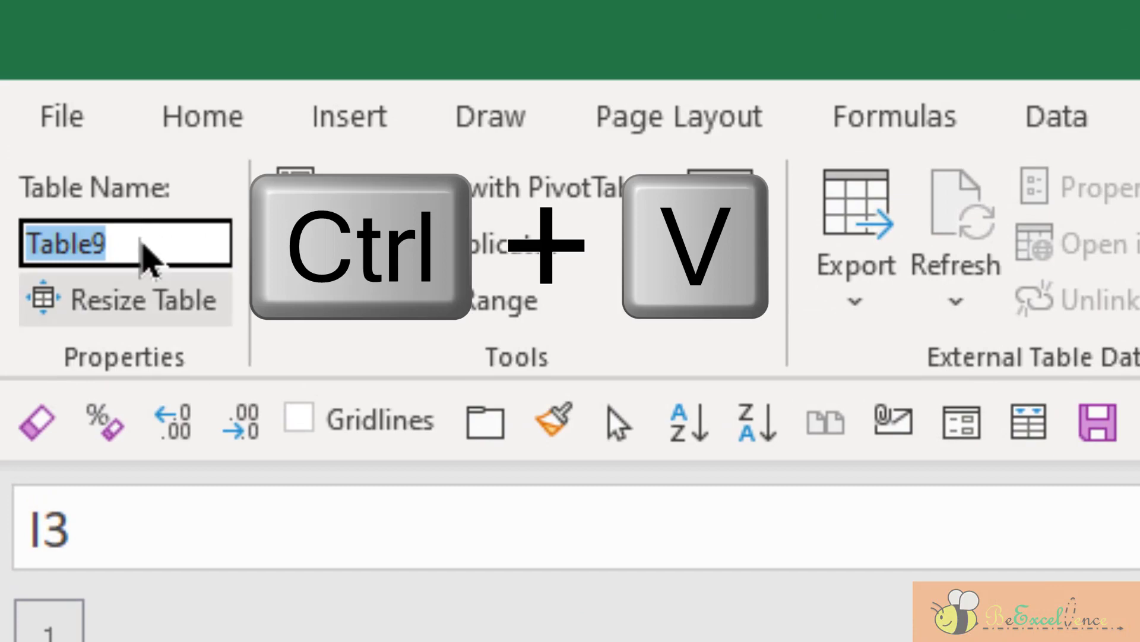
key(ctrl+v)
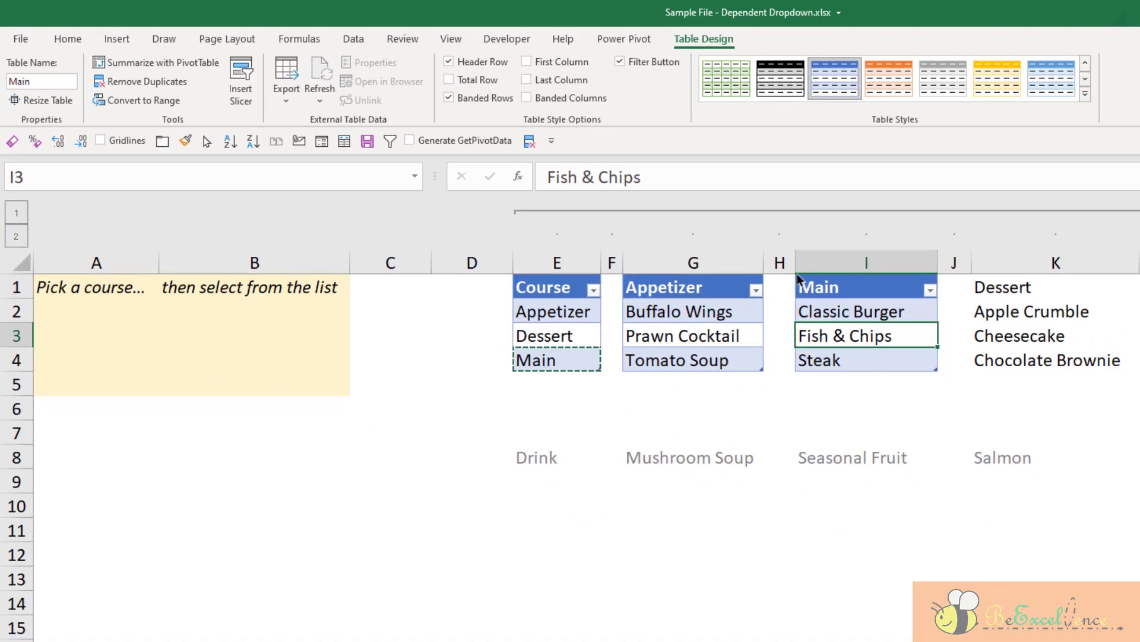
Step: Convert the Dessert list in K1:K4 into a table with headers
click(1019, 336)
drag(1010, 287, 1022, 363)
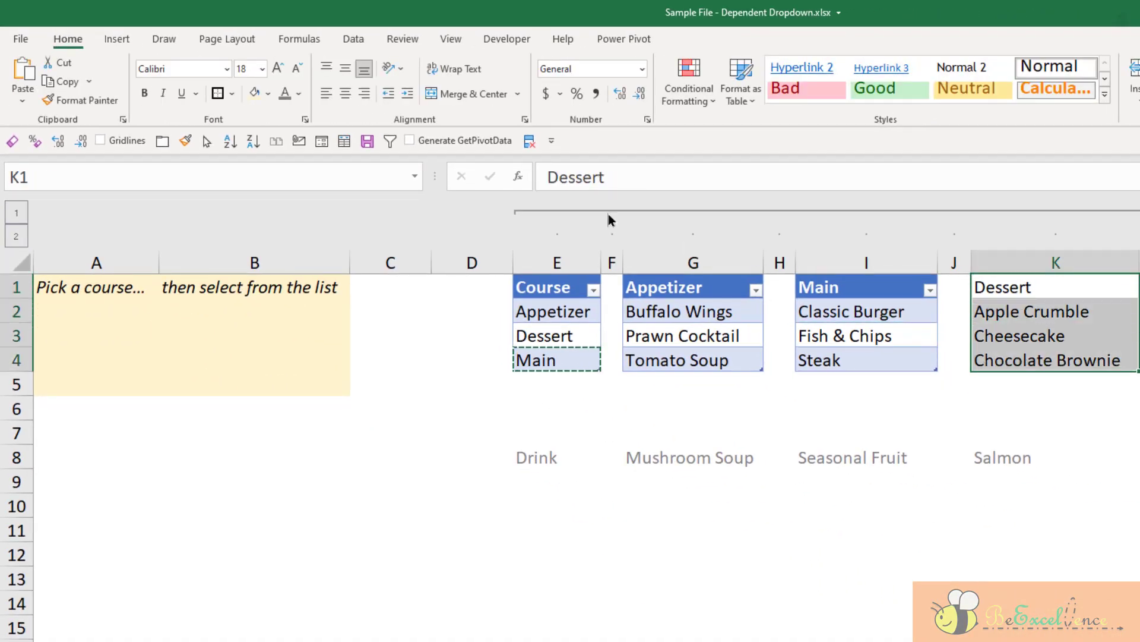
click(117, 41)
click(136, 77)
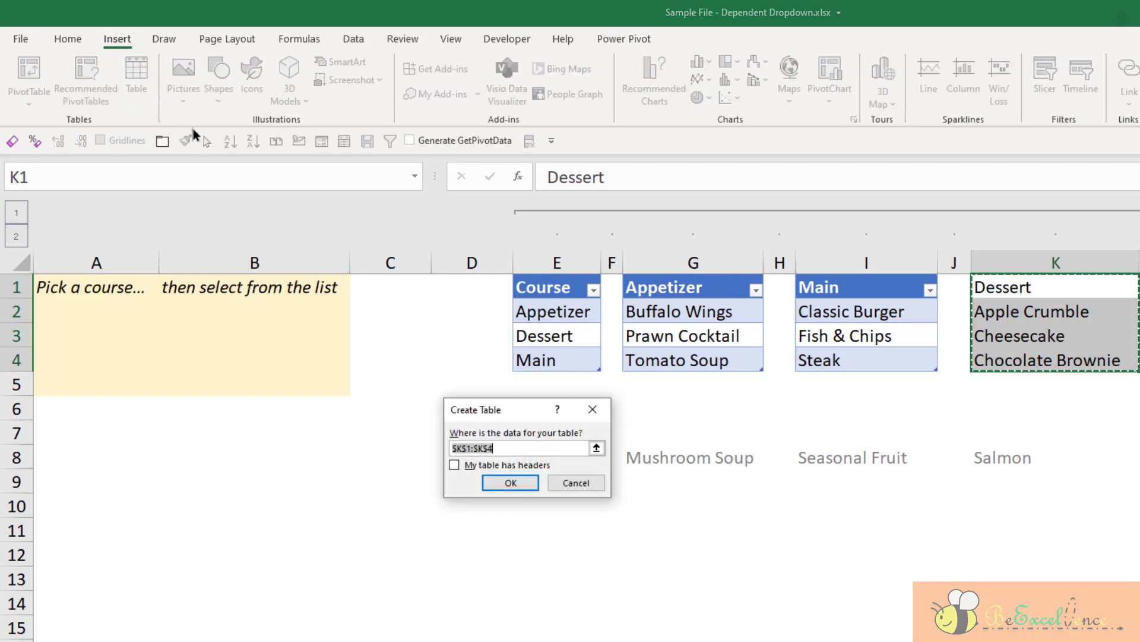
click(474, 467)
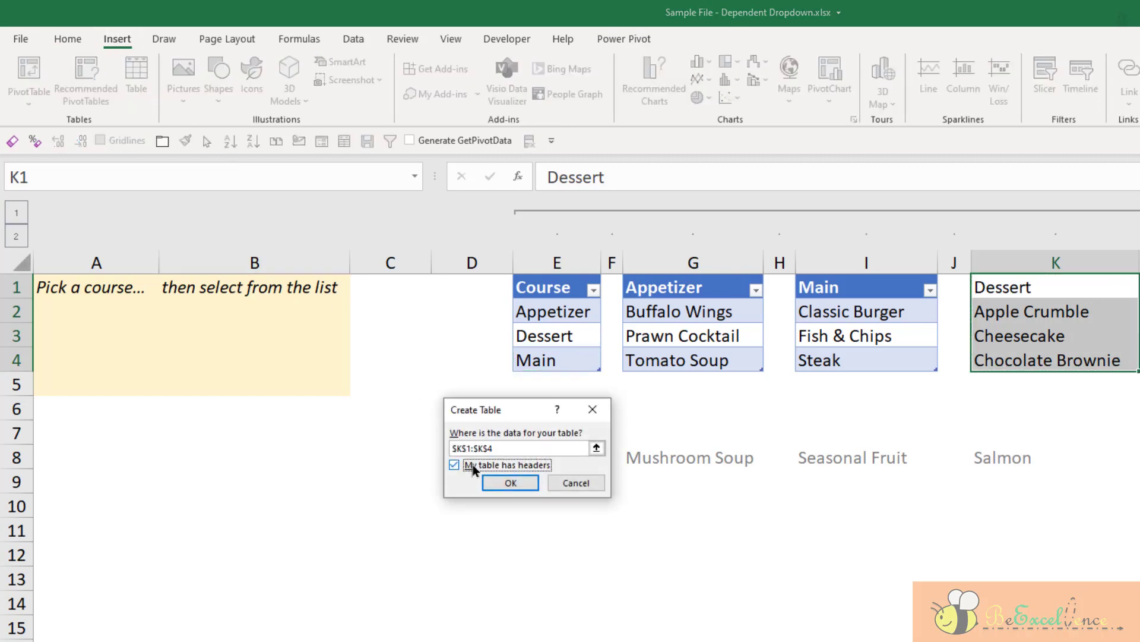
click(511, 484)
Step: Name the table in K1:K4 Dessert, copying the name from the matching entry in the Course table
click(560, 330)
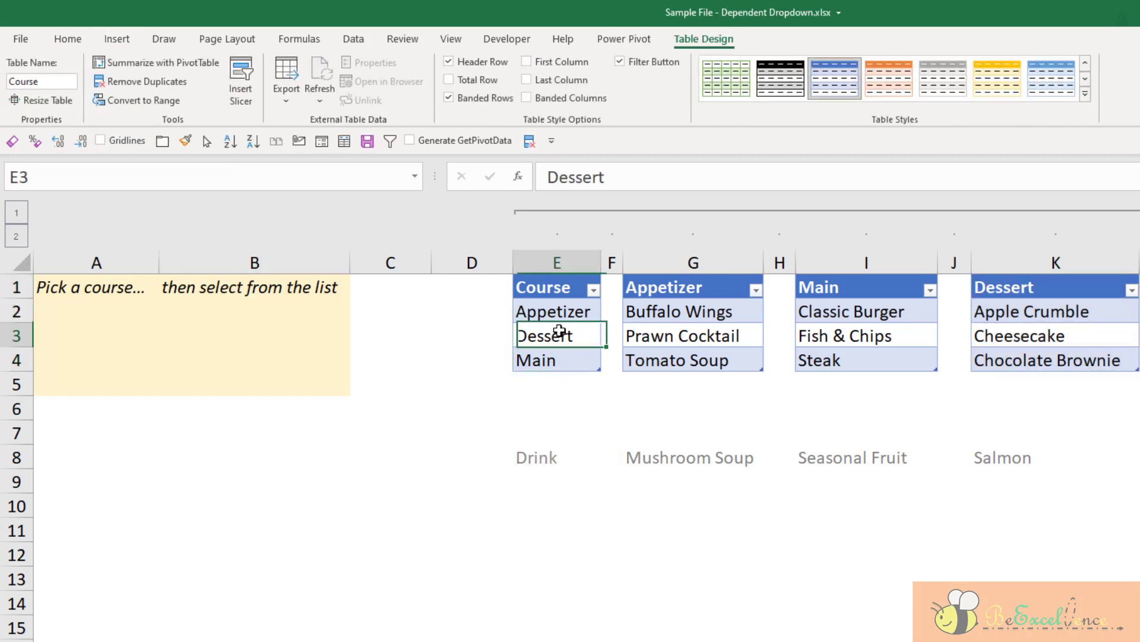
key(ctrl+c)
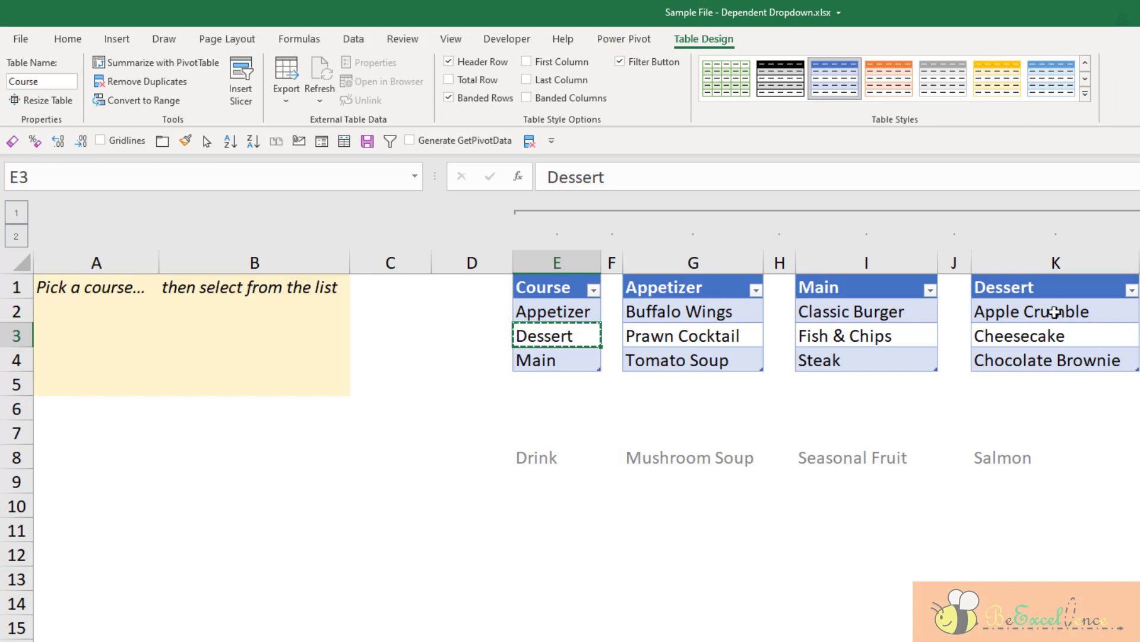
click(1056, 287)
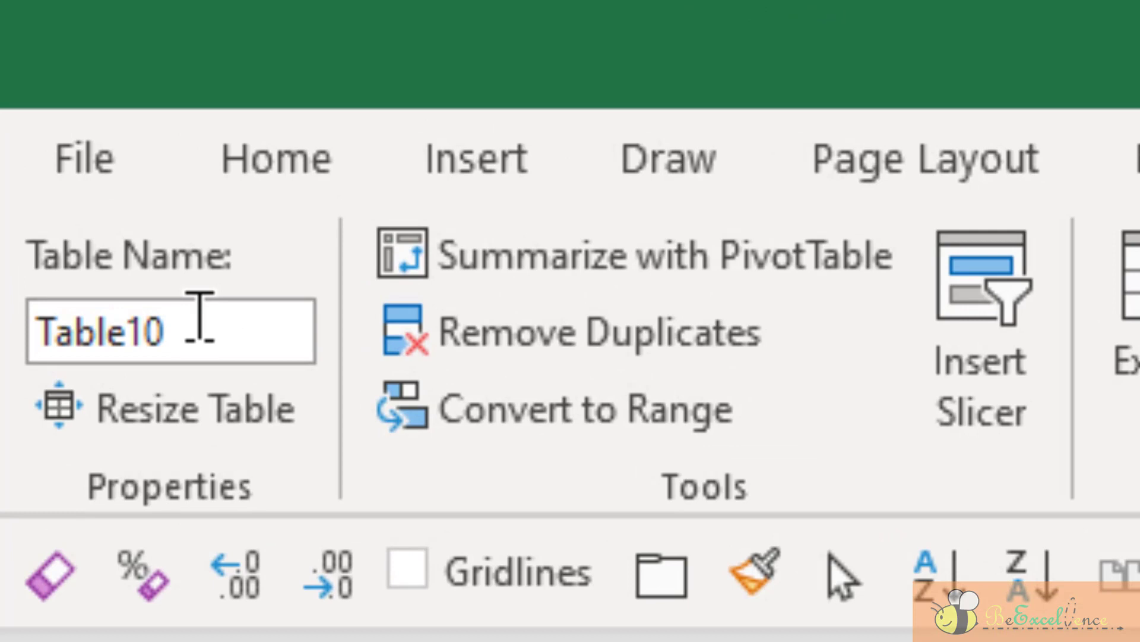
click(168, 266)
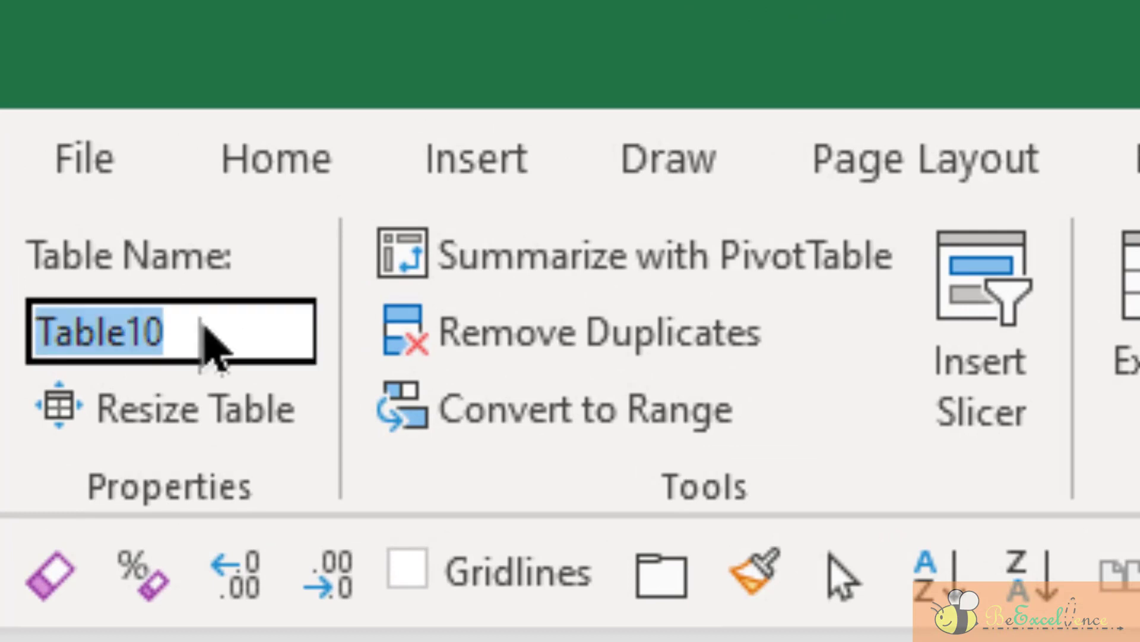
key(ctrl+v)
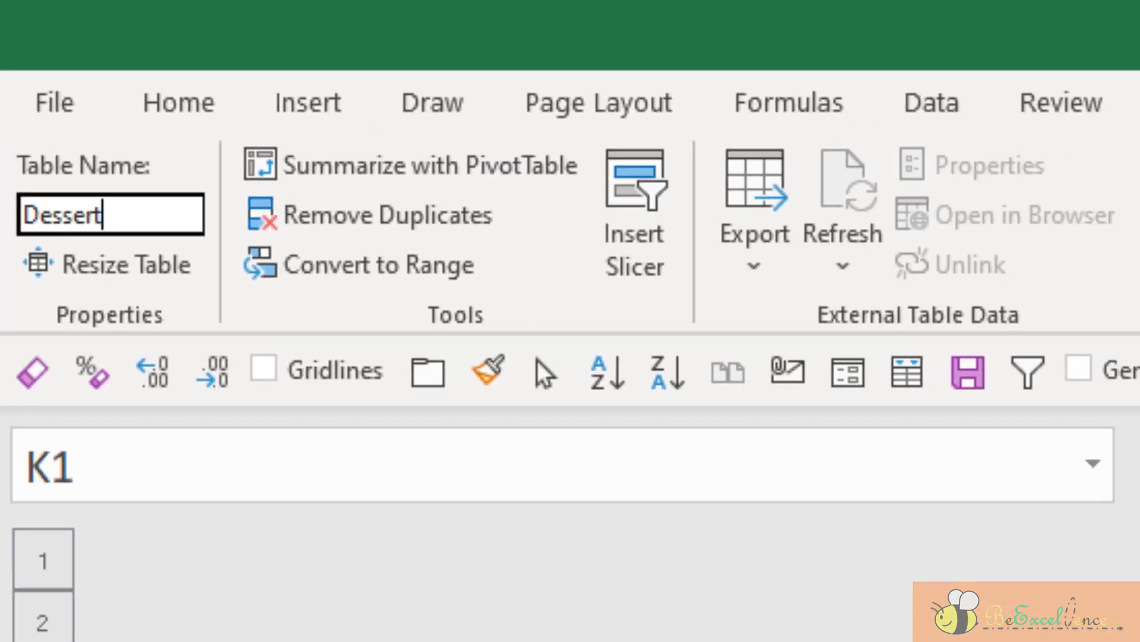
key(Return)
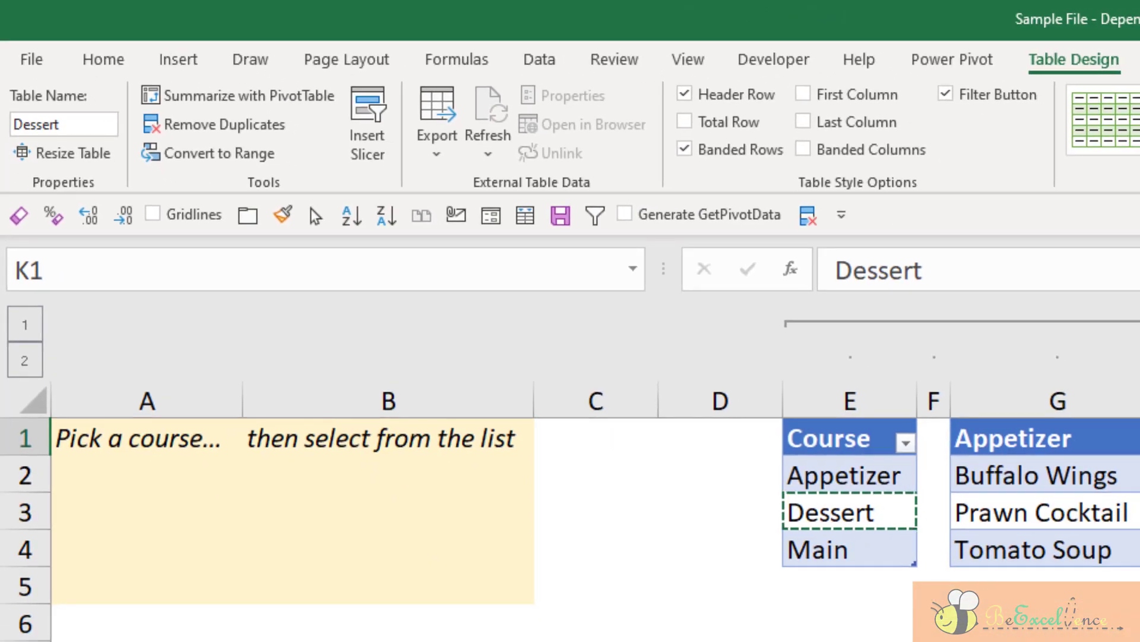
Step: Start a data validation rule for cells A2:A5 that allows a List
drag(166, 483, 167, 572)
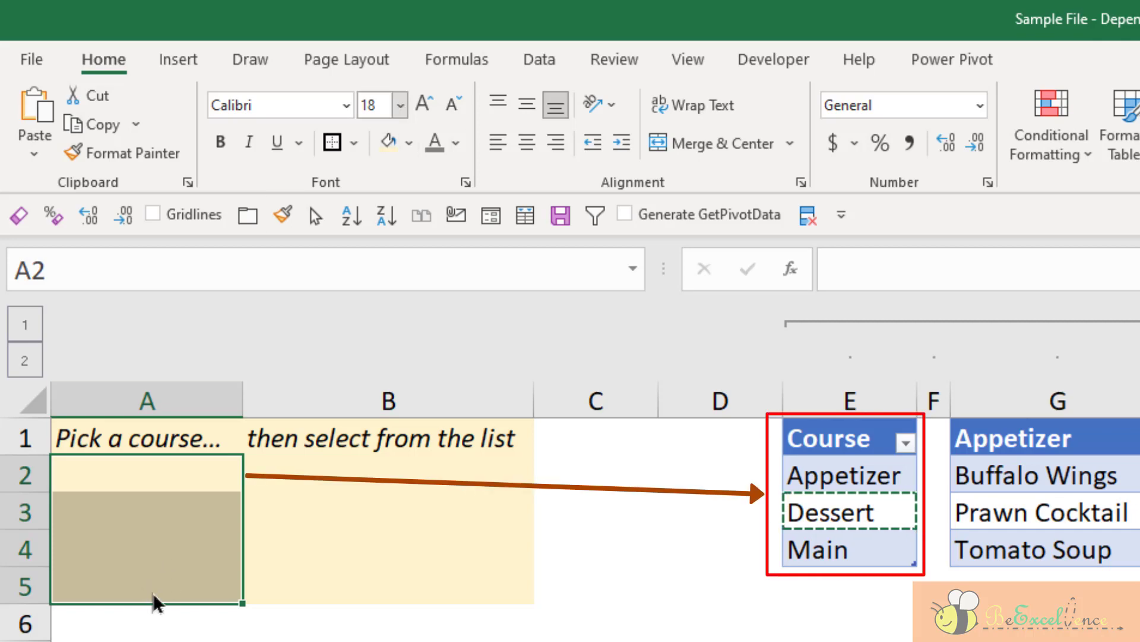
click(547, 61)
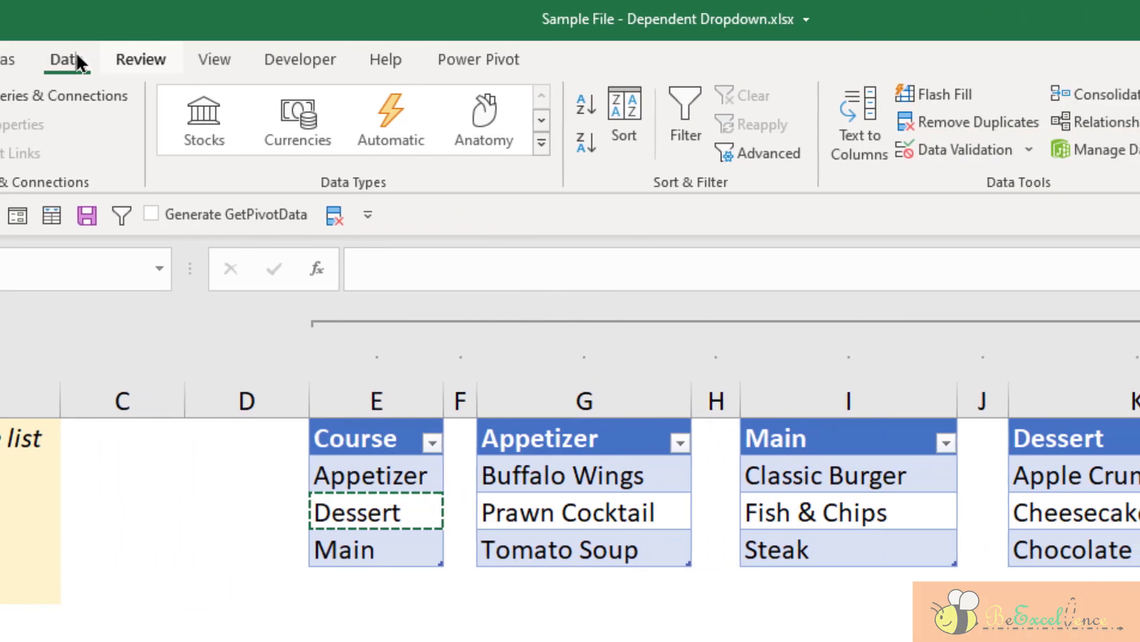
click(967, 144)
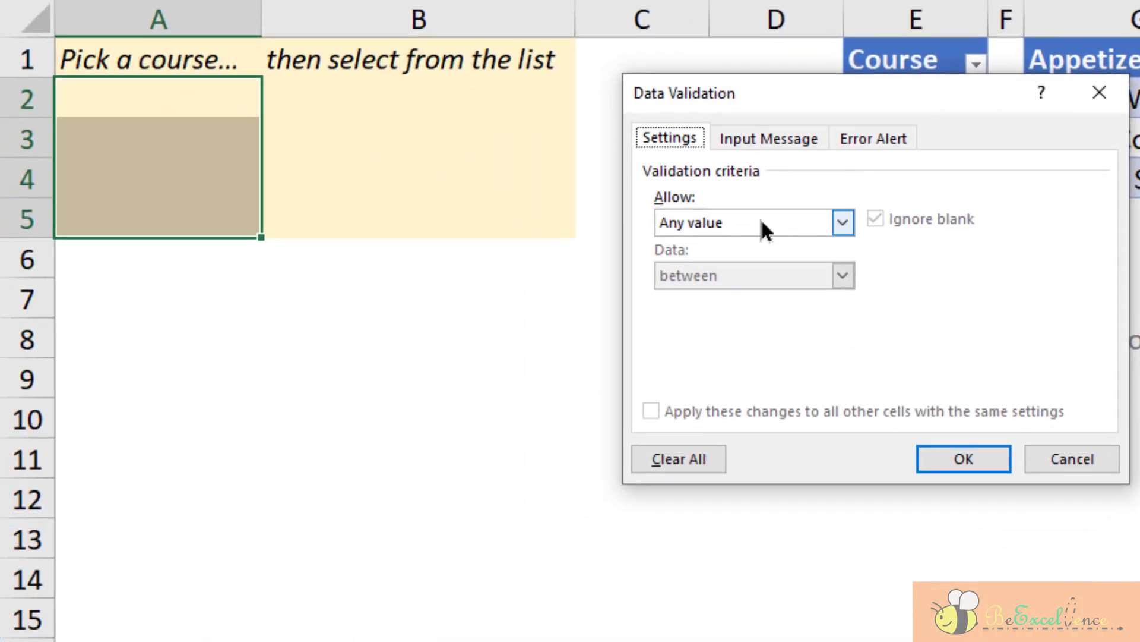
click(761, 221)
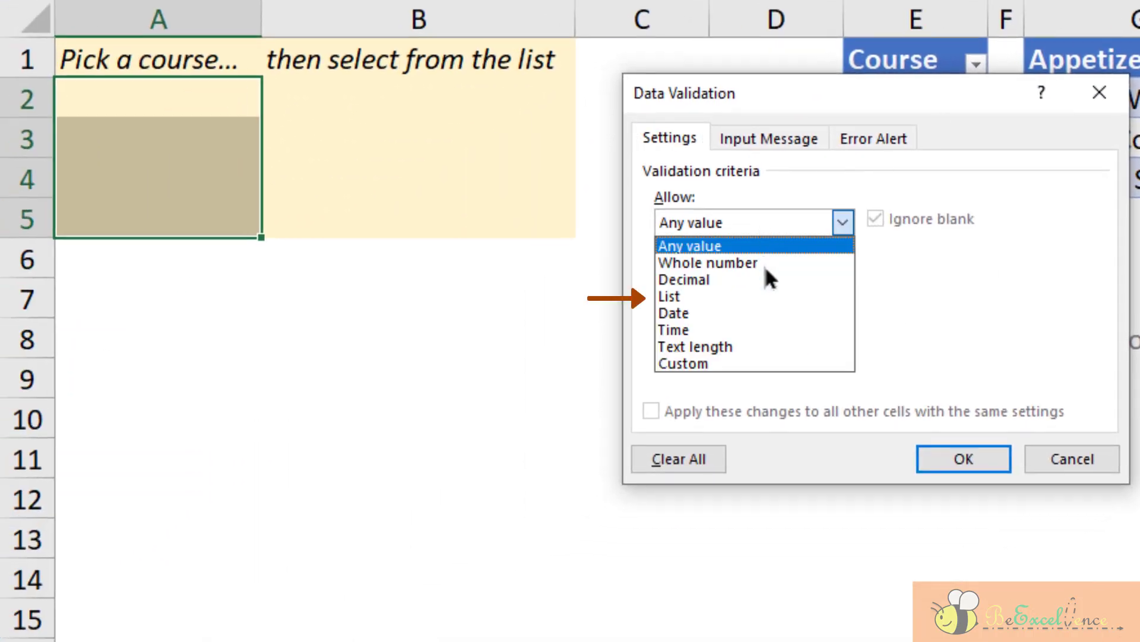
click(771, 306)
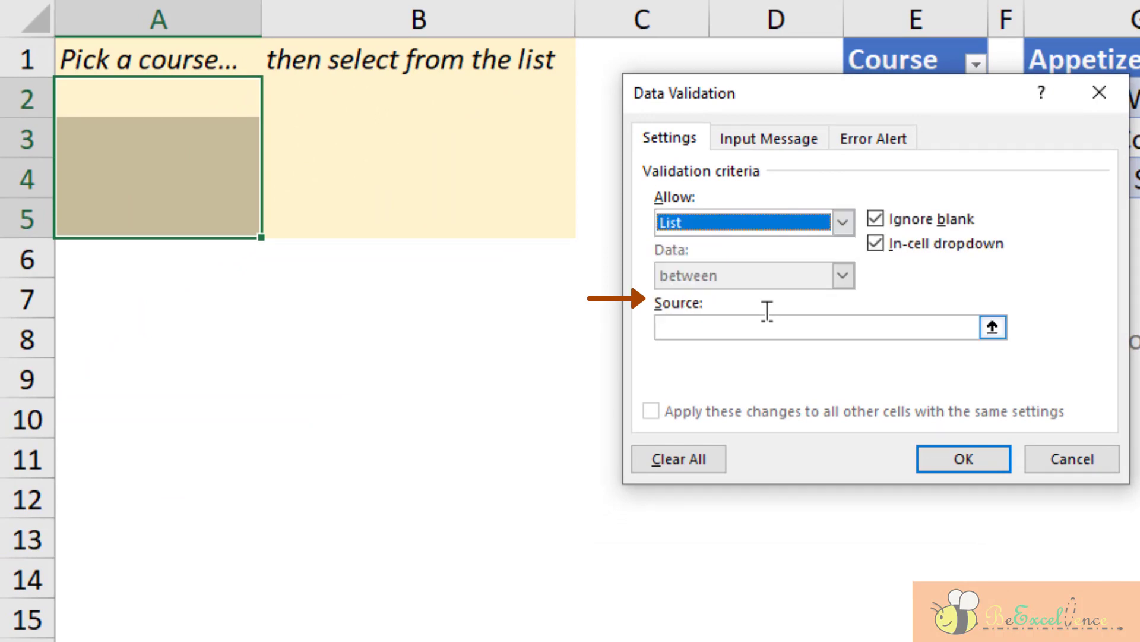
Step: Set the validation list's source to =INDIRECT("Course") and apply the rule to A2:A5
click(767, 322)
text(=)
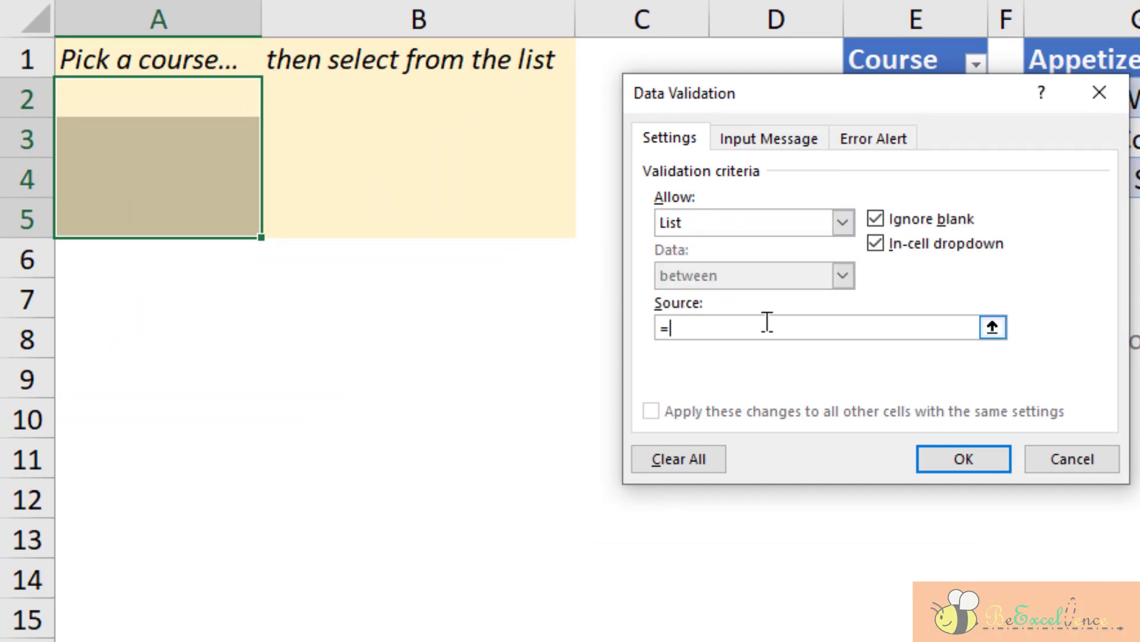
text(INDIRECT()
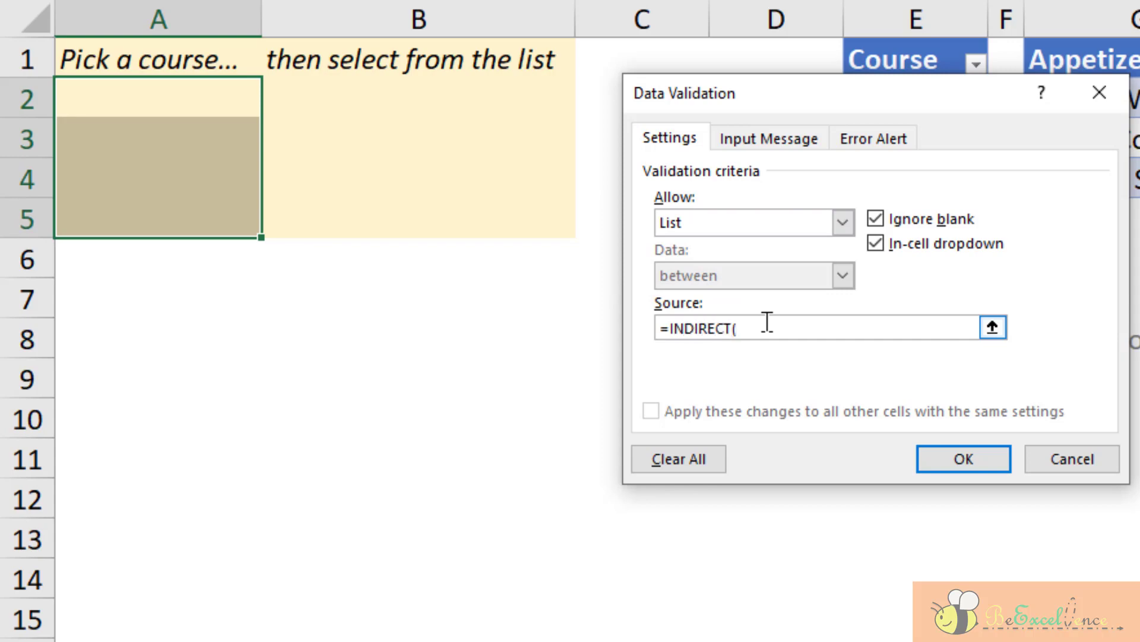
text("Course)
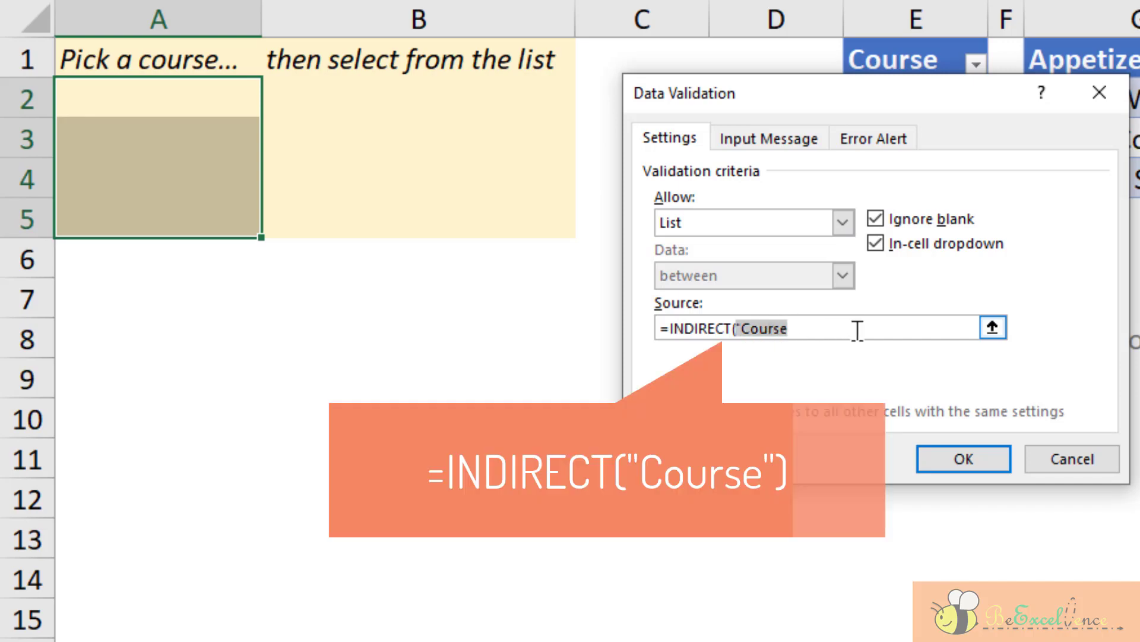
text(")
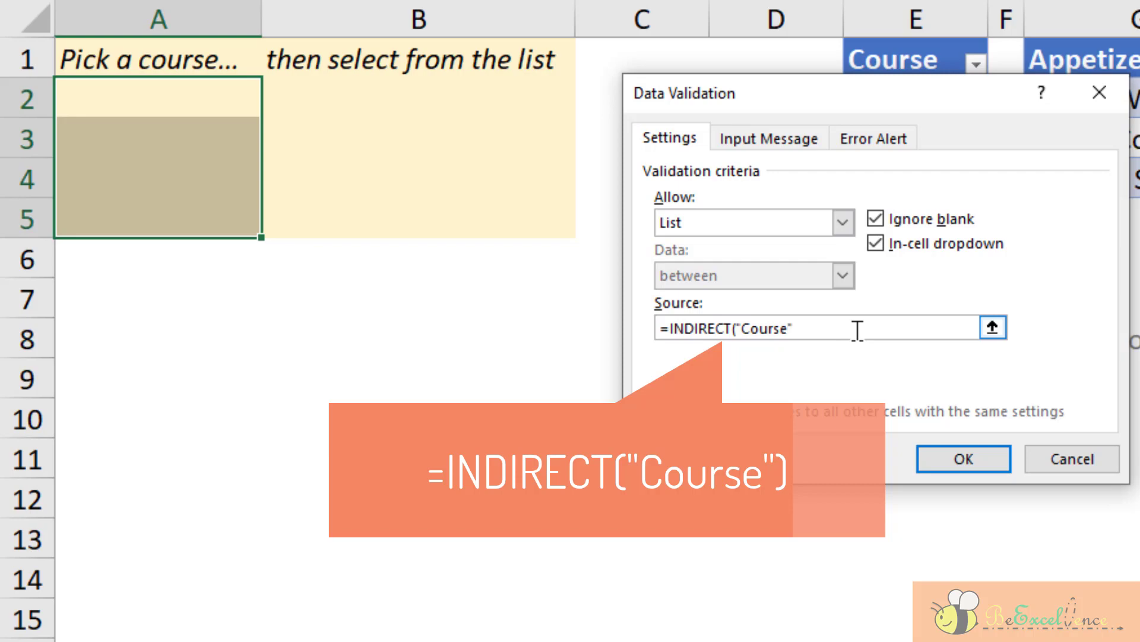
text())
drag(832, 104, 537, 77)
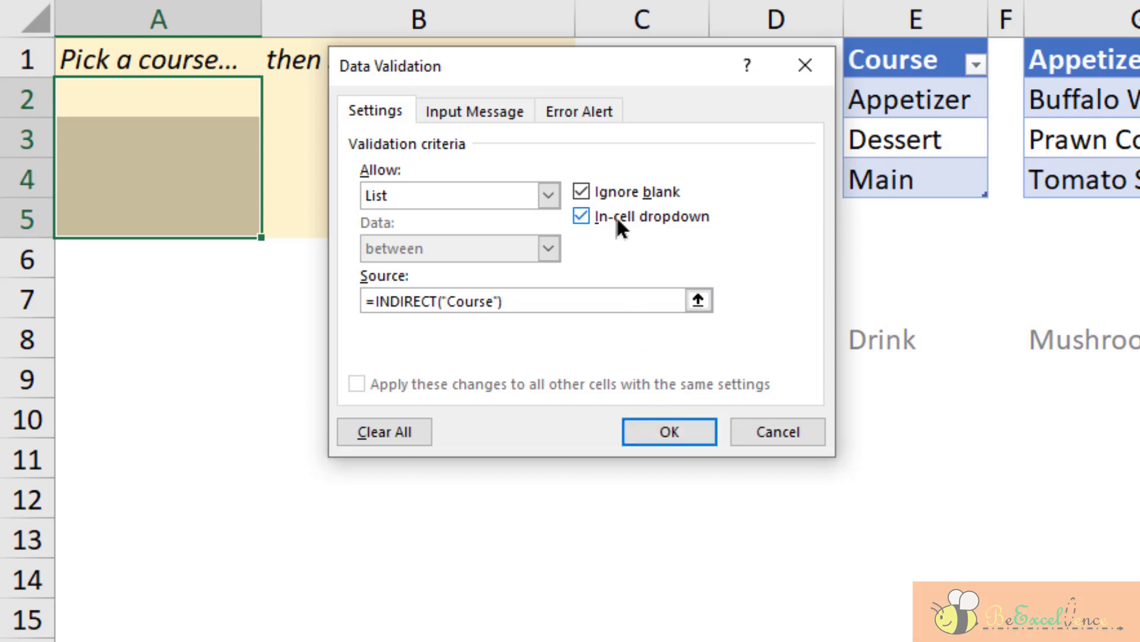
click(687, 426)
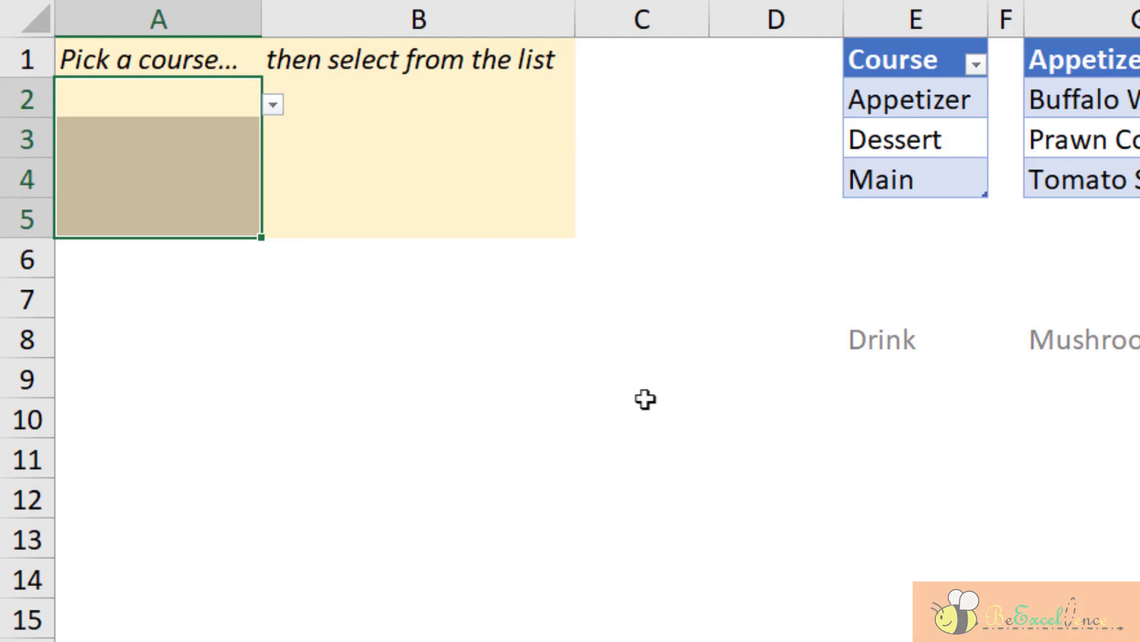
Step: Choose Appetizer in A2 and Dessert in A3 from the course dropdown lists
click(178, 102)
click(273, 105)
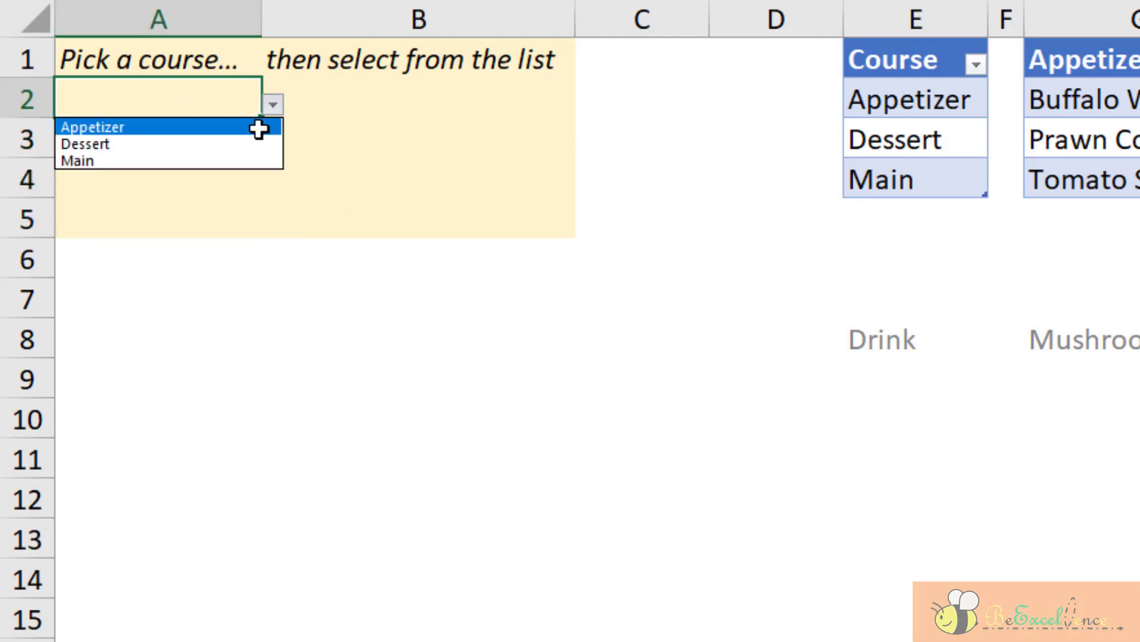
click(257, 124)
click(261, 148)
click(268, 144)
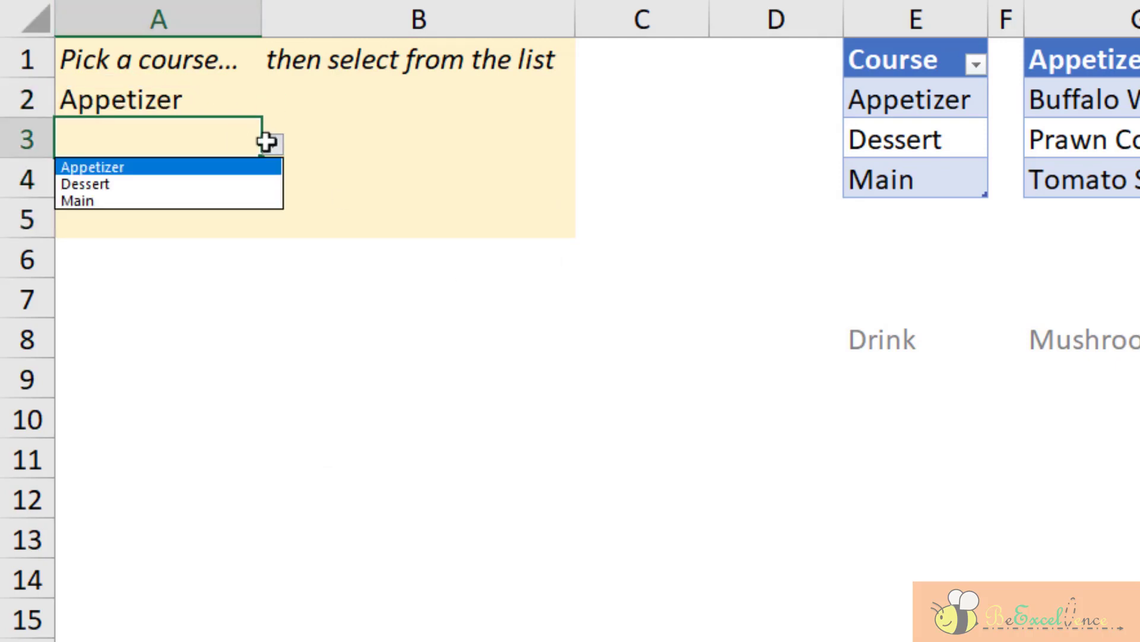
click(247, 184)
Step: Choose Main in A4 and Dessert in A5 from the course dropdown lists
click(257, 184)
click(270, 184)
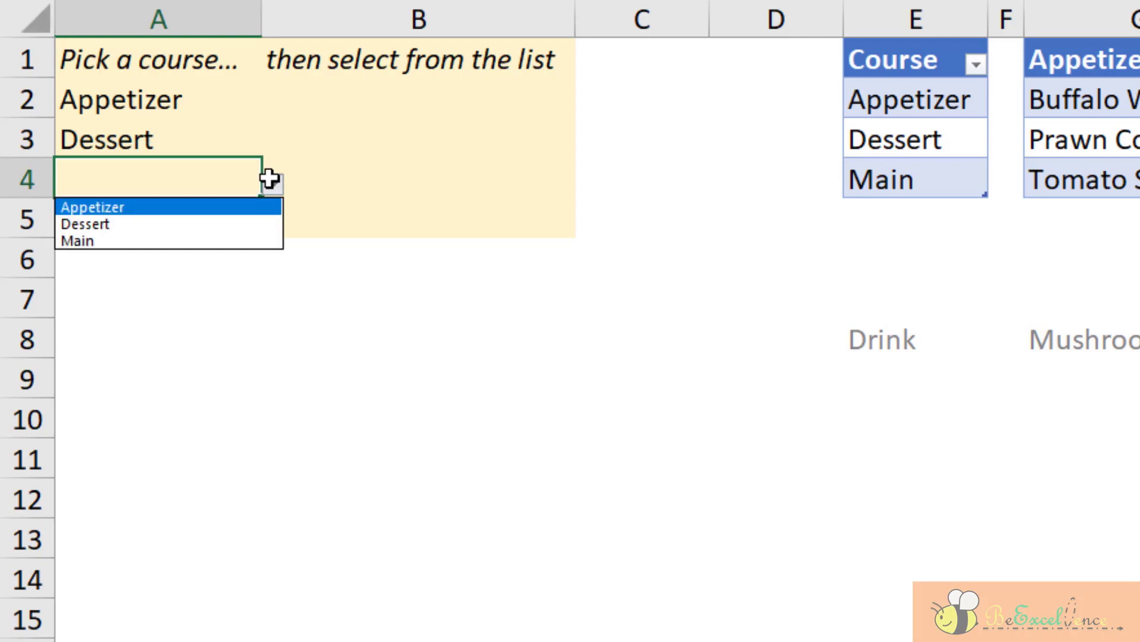
click(248, 241)
click(221, 231)
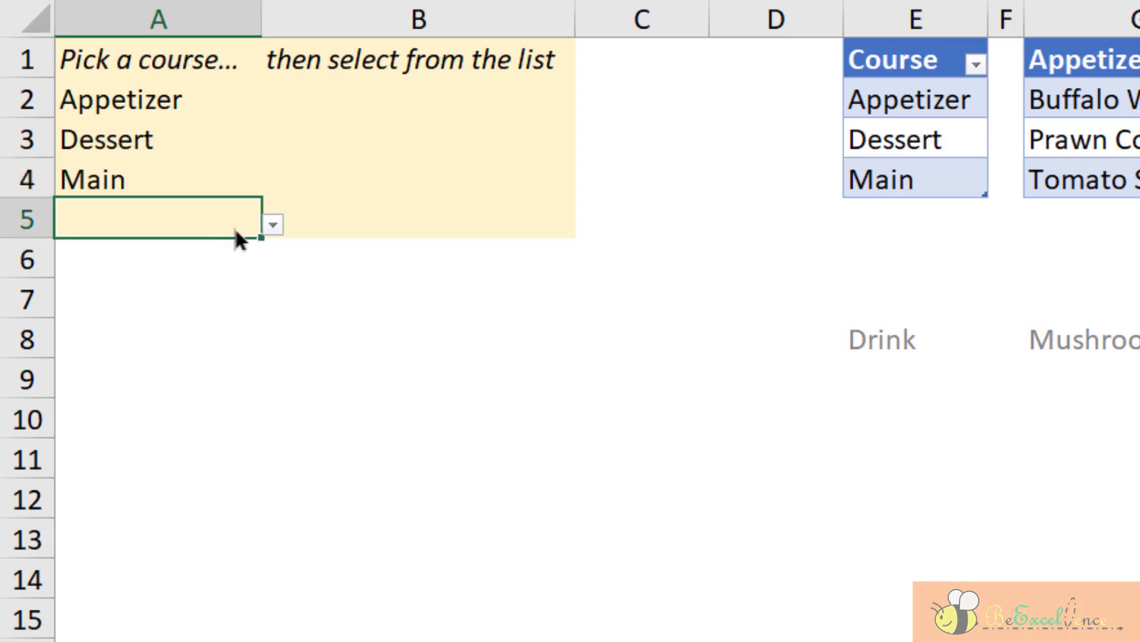
click(268, 225)
click(257, 255)
Step: Start a data validation rule for cells B2:B5 that allows a List
click(441, 162)
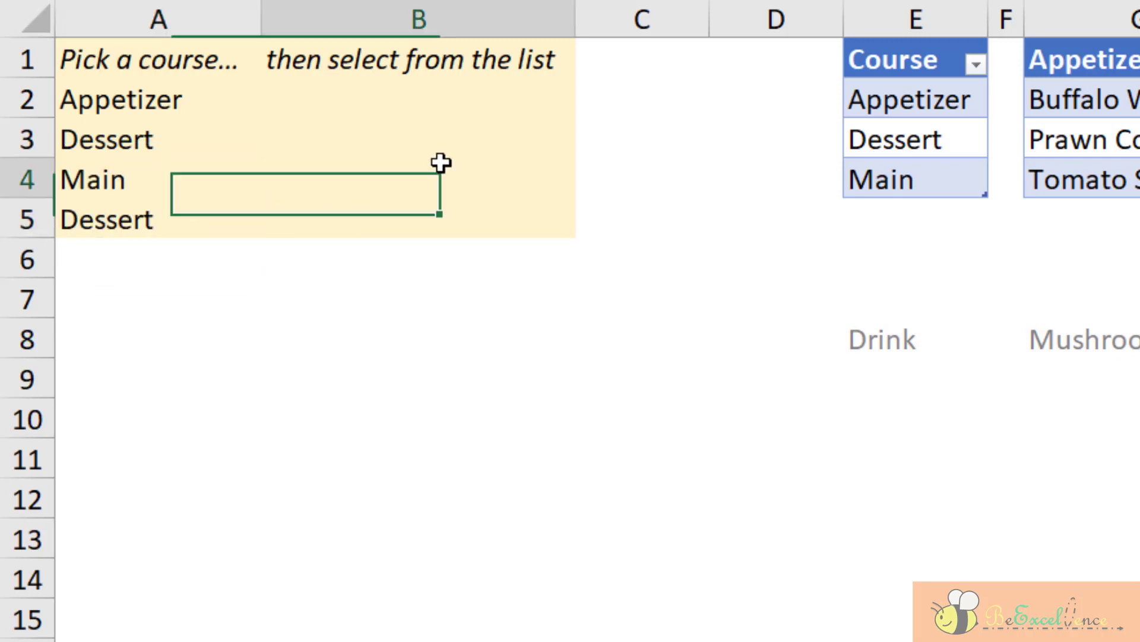
click(475, 103)
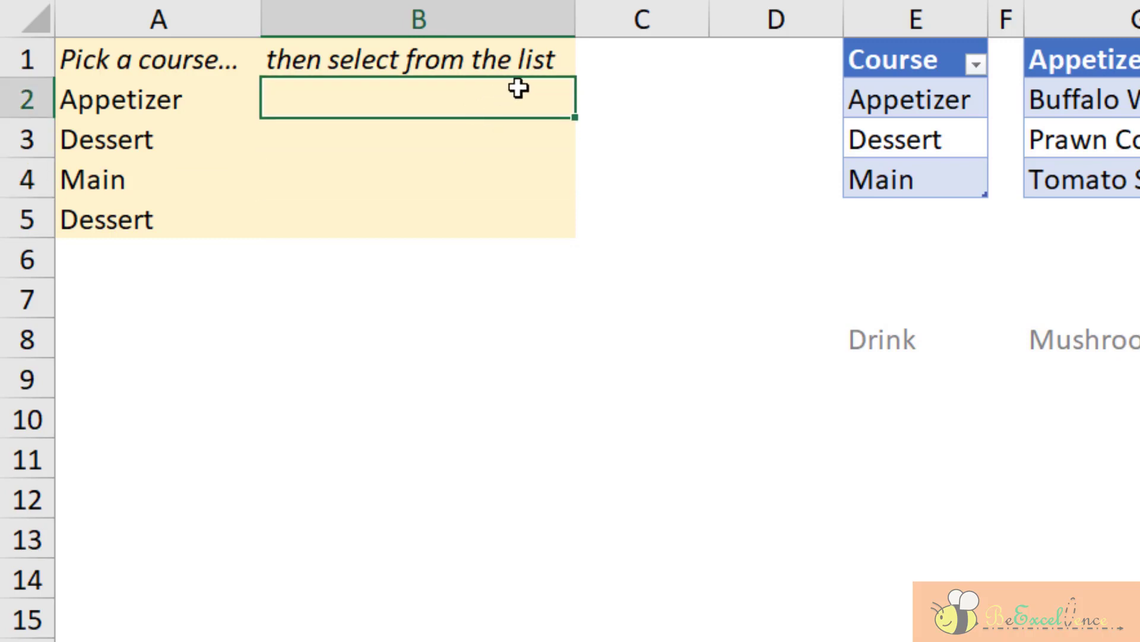
drag(519, 88, 509, 224)
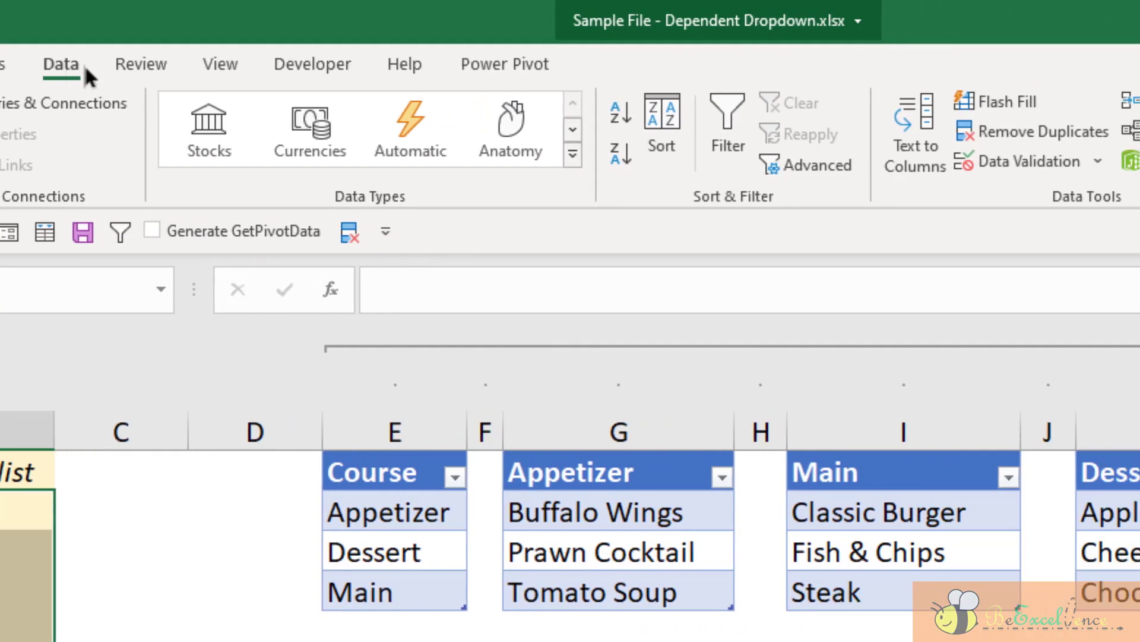
click(998, 159)
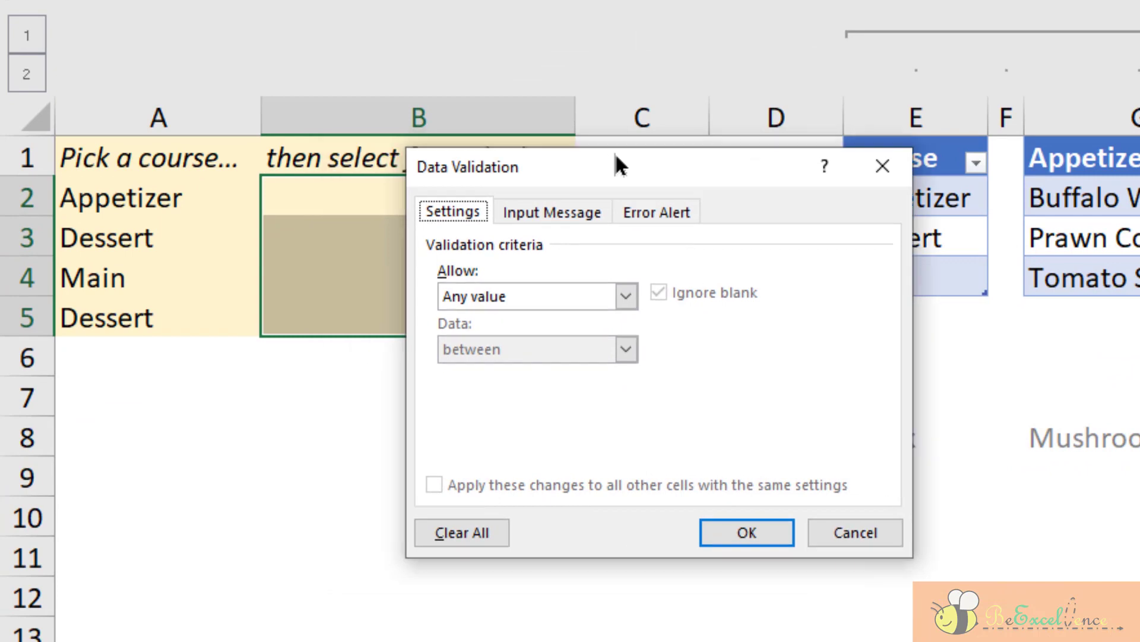
drag(617, 157, 780, 119)
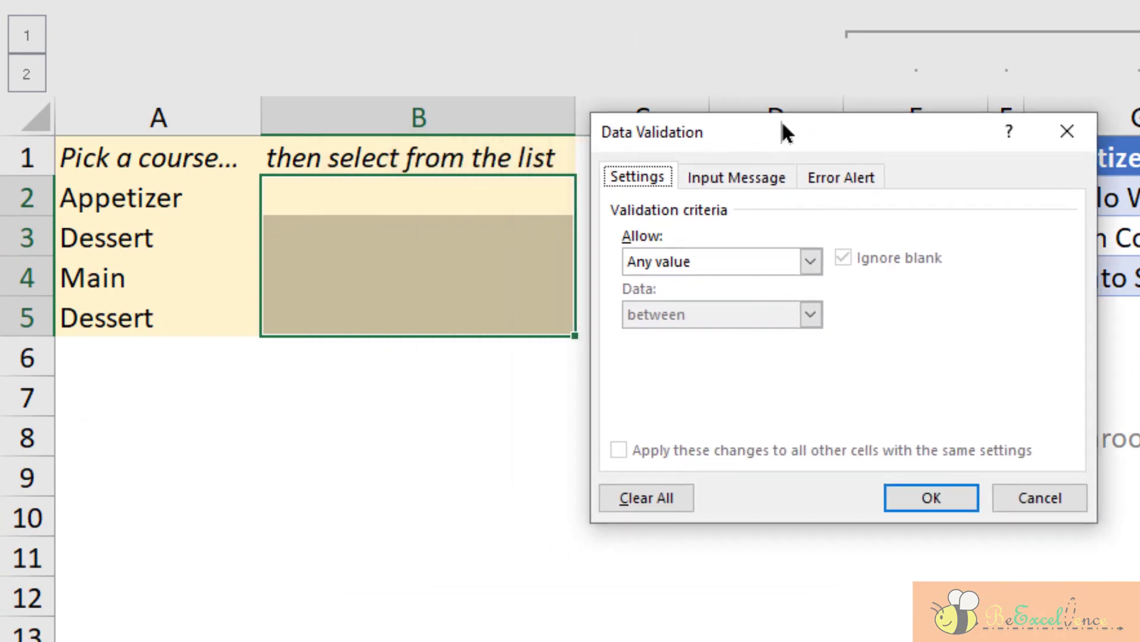
click(740, 261)
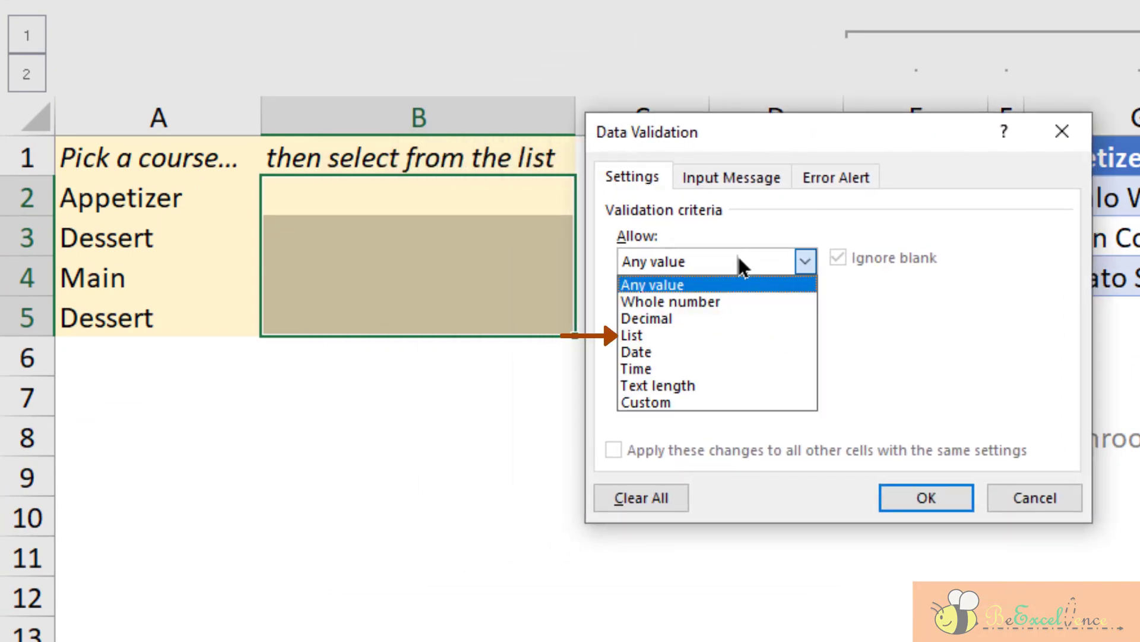
click(749, 336)
Step: Set the validation list's source to =INDIRECT($A2), with only the column absolute, and apply the rule to B2:B5
click(757, 361)
text(=)
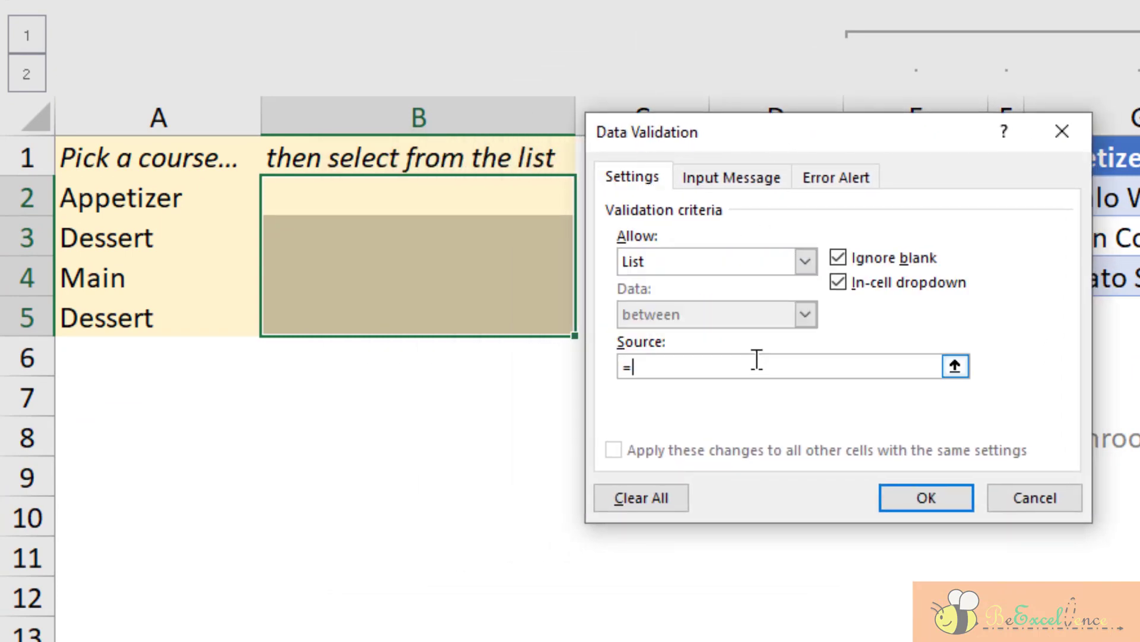
text(INDIRECT()
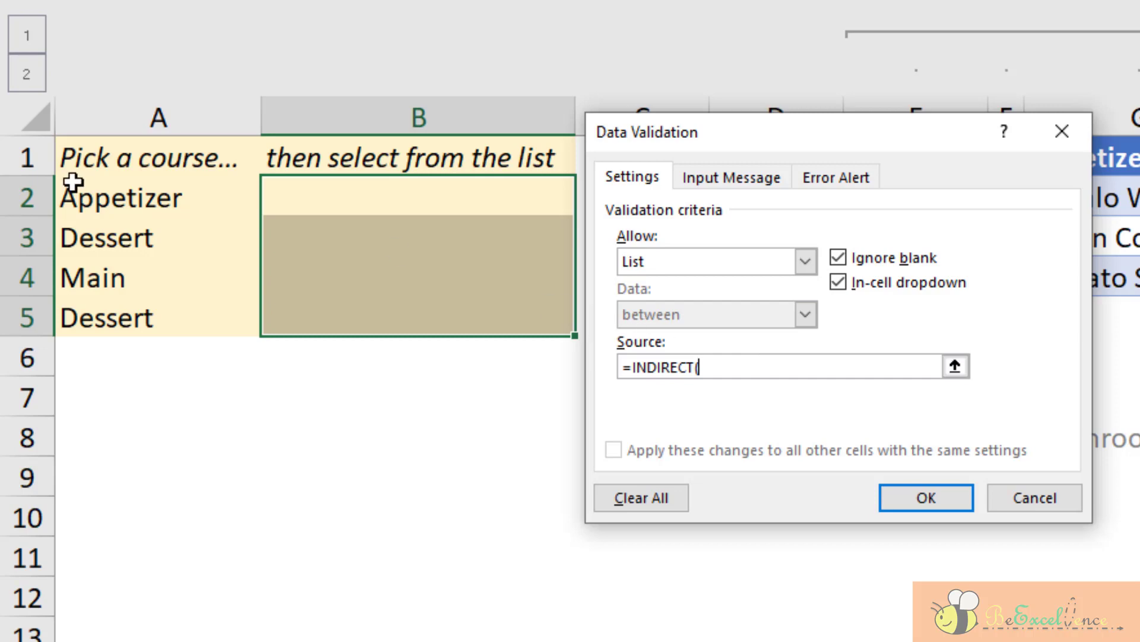
click(137, 201)
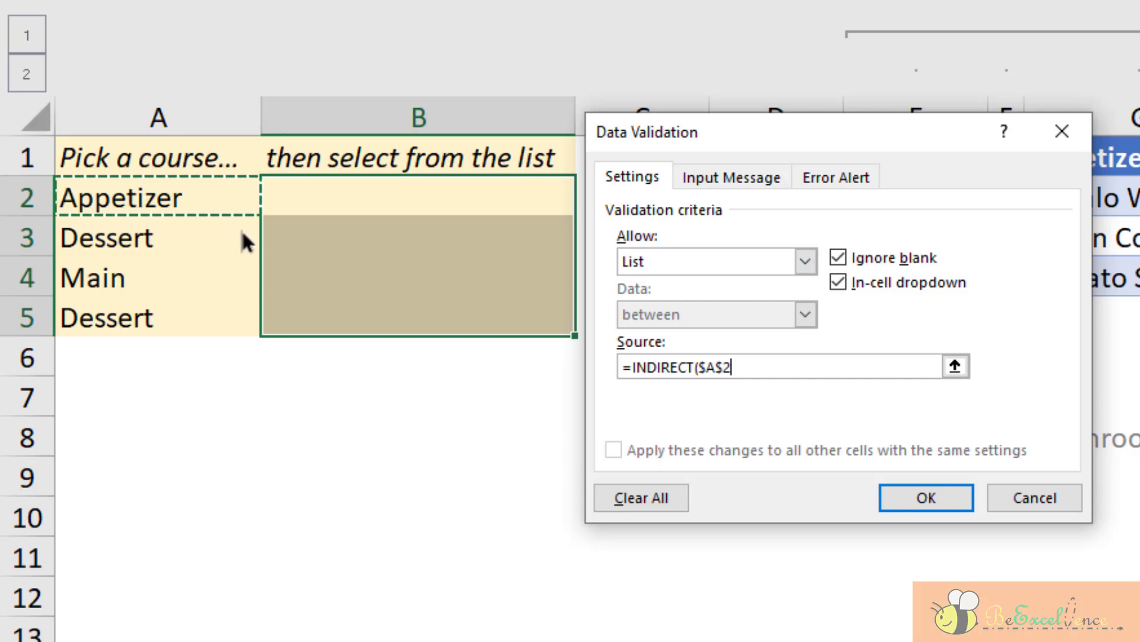
click(724, 366)
key(BackSpace)
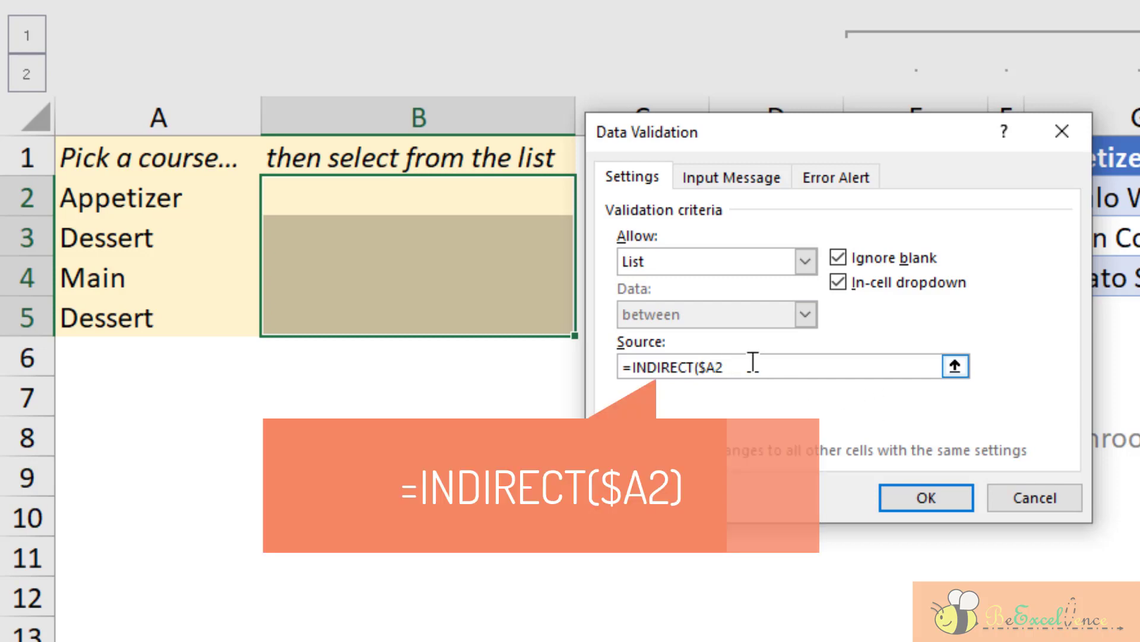
text())
click(914, 499)
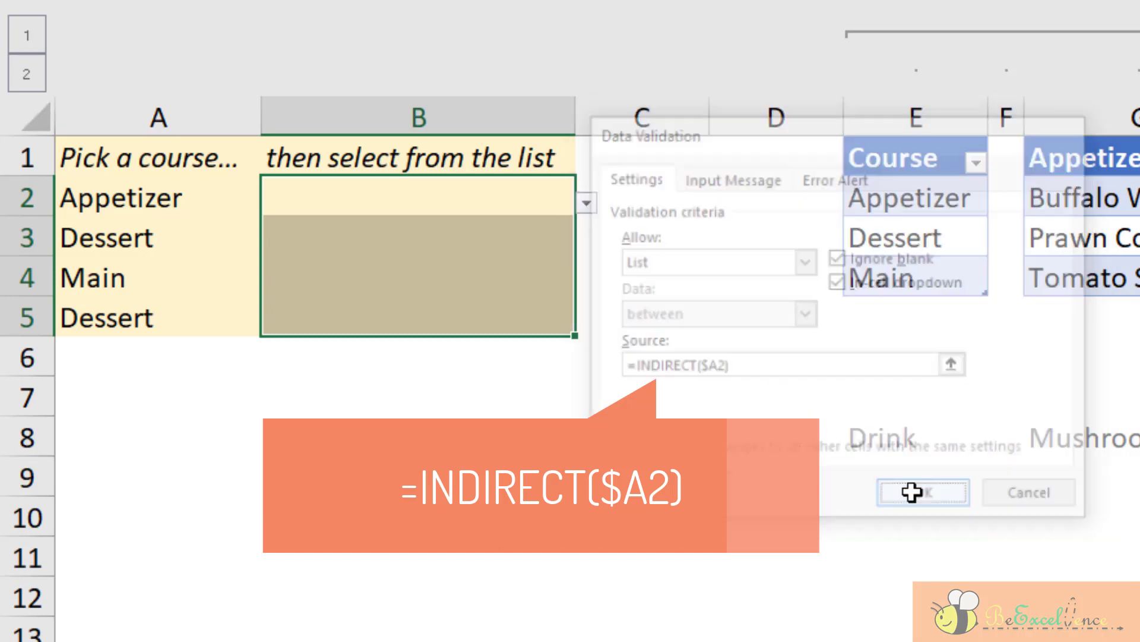
Step: Choose Prawn Cocktail in B2 and Cheesecake in B3 from the dependent dropdown lists
click(475, 197)
click(584, 200)
key(Down)
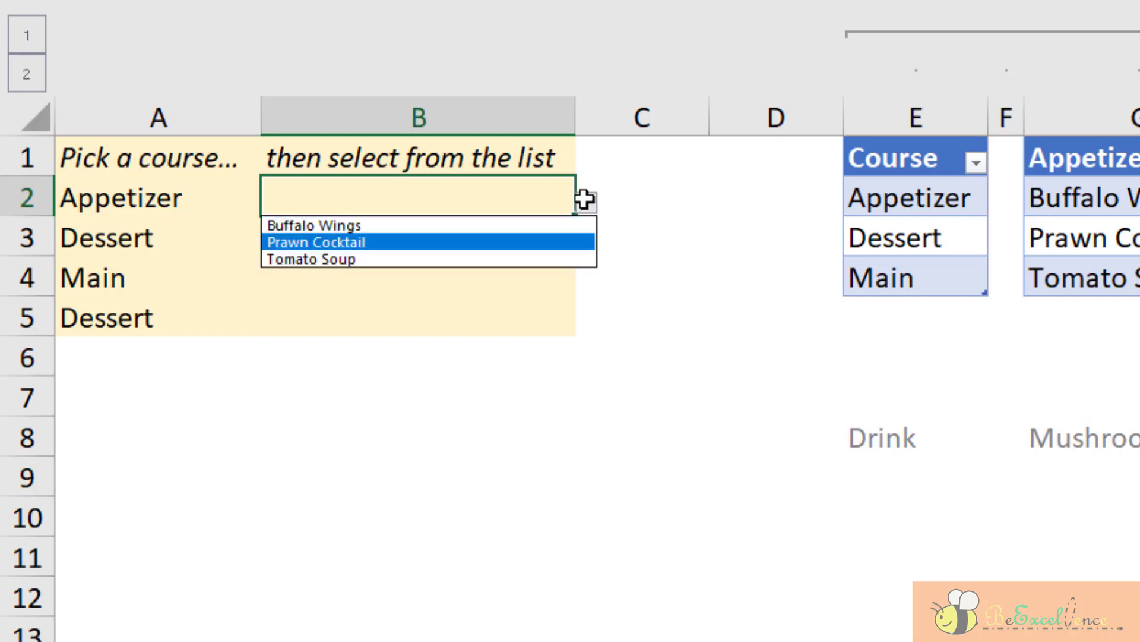
click(566, 239)
click(107, 225)
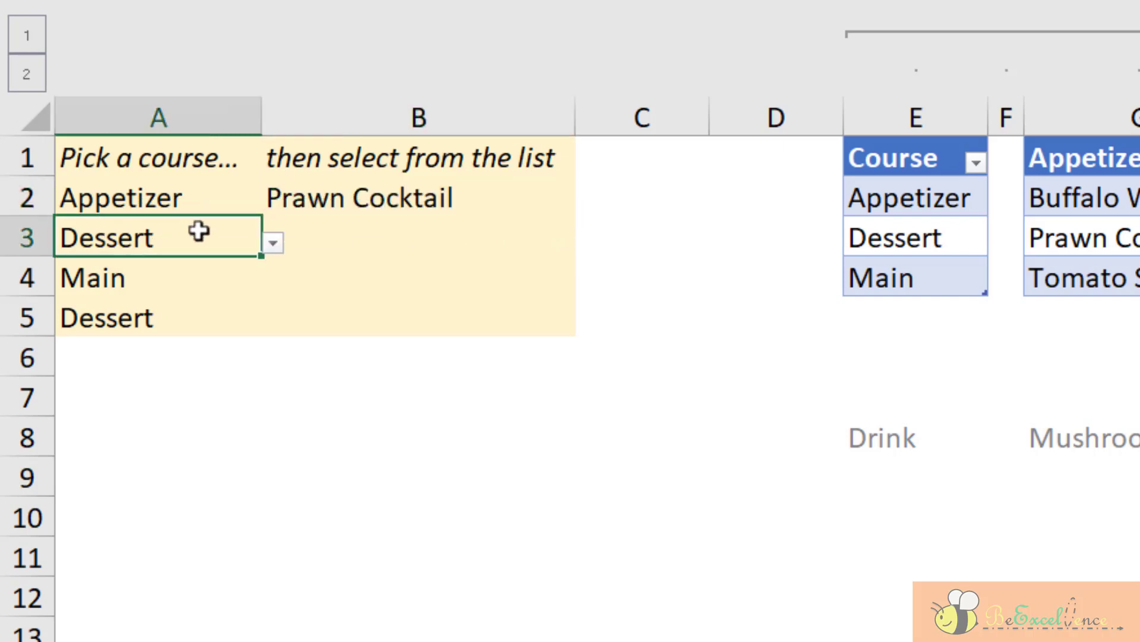
click(386, 240)
click(586, 246)
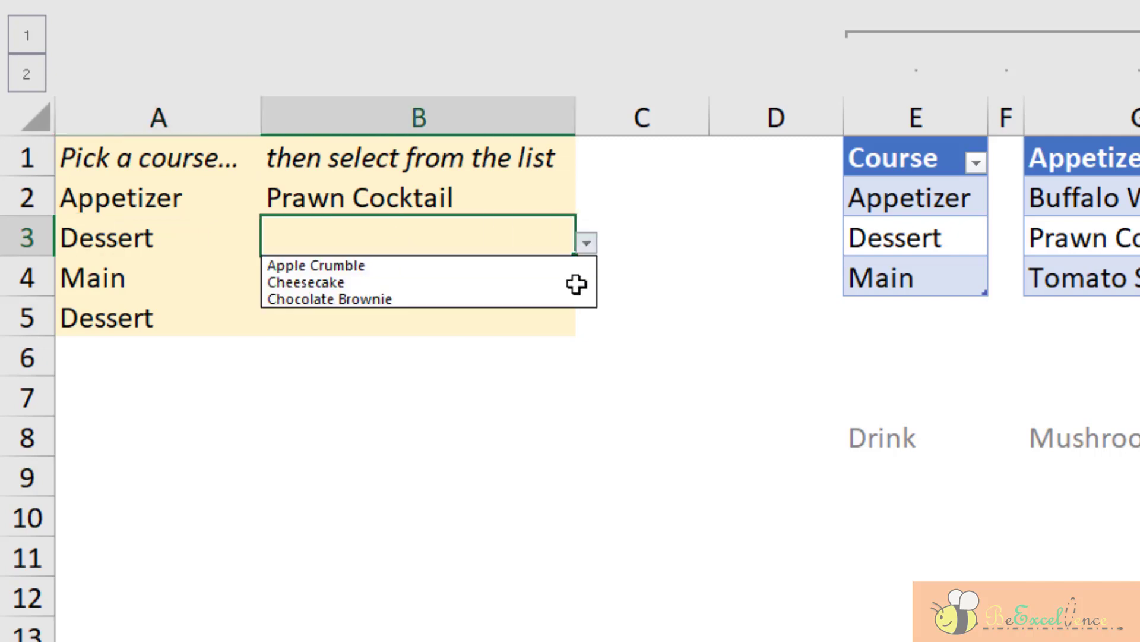
click(576, 282)
key(Return)
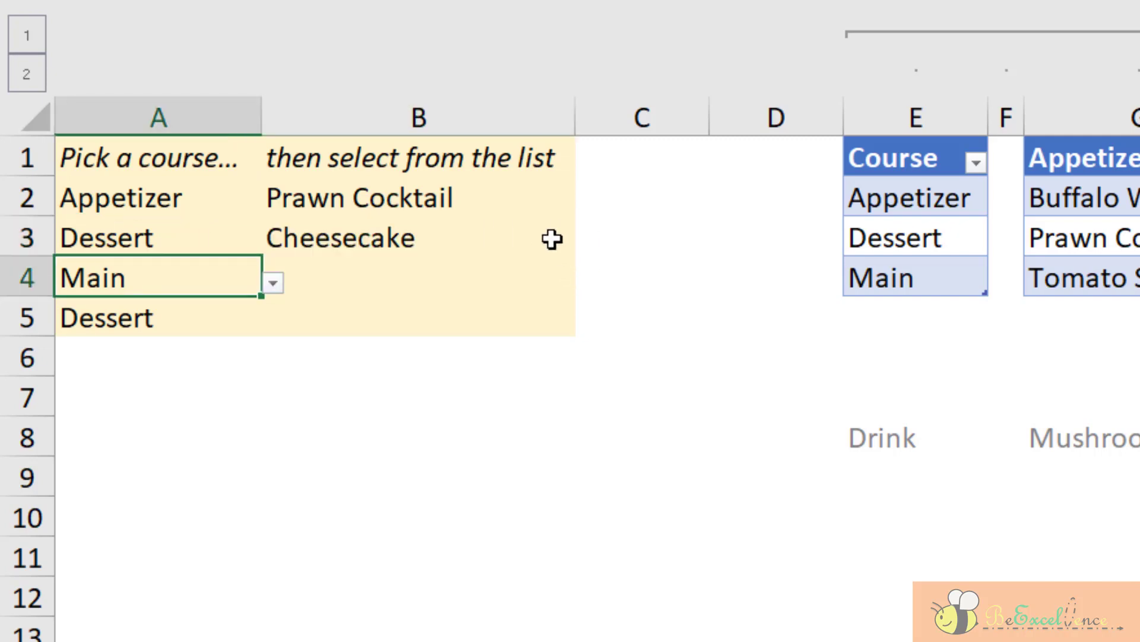
Step: Choose Fish & Chips in B4 from the dependent dropdown list for the Main course
click(405, 277)
click(587, 282)
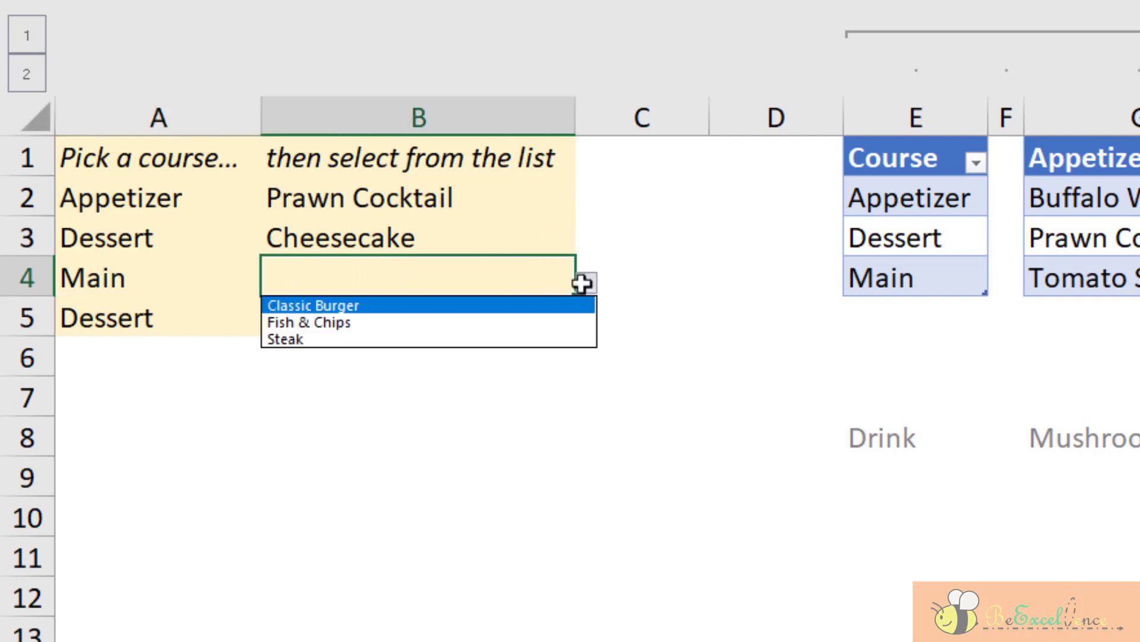
click(565, 321)
Step: Check which menu items the dropdown in B5 offers for the Dessert course, leaving the cell empty
click(184, 301)
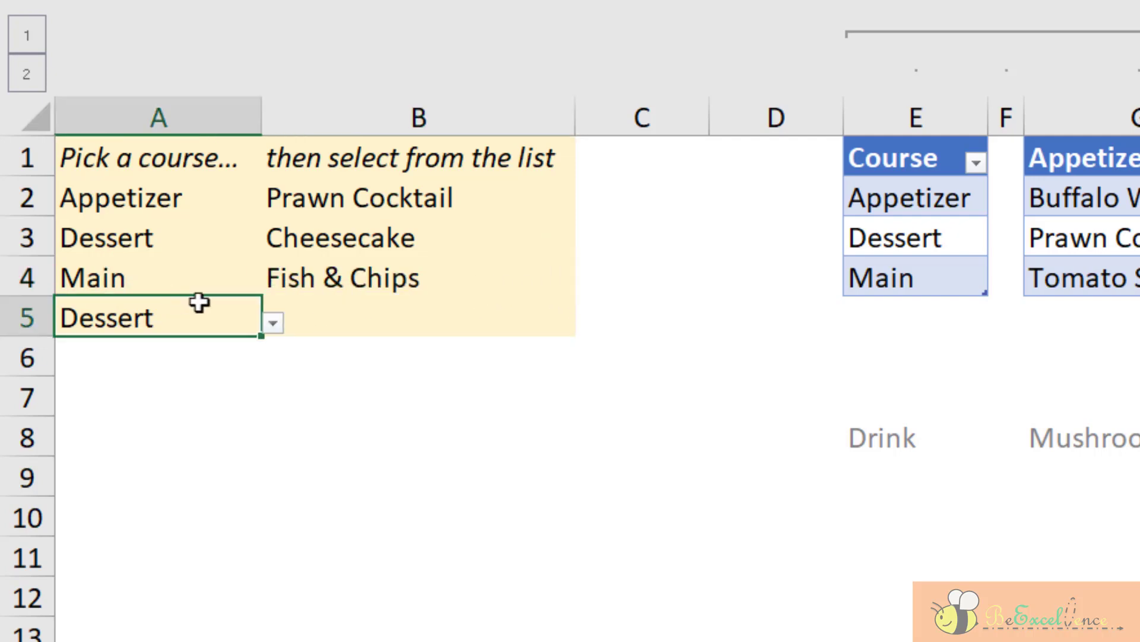
click(466, 315)
click(587, 324)
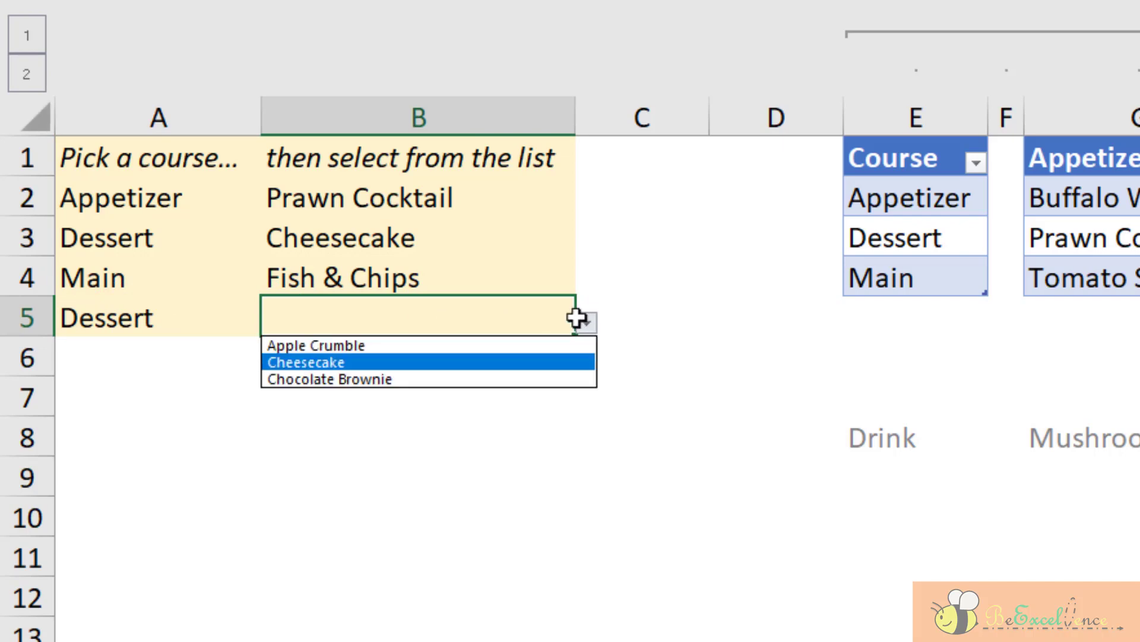
key(Escape)
Step: Change the course in A5 to Appetizer and choose Prawn Cocktail in B5 from its dependent list
click(224, 316)
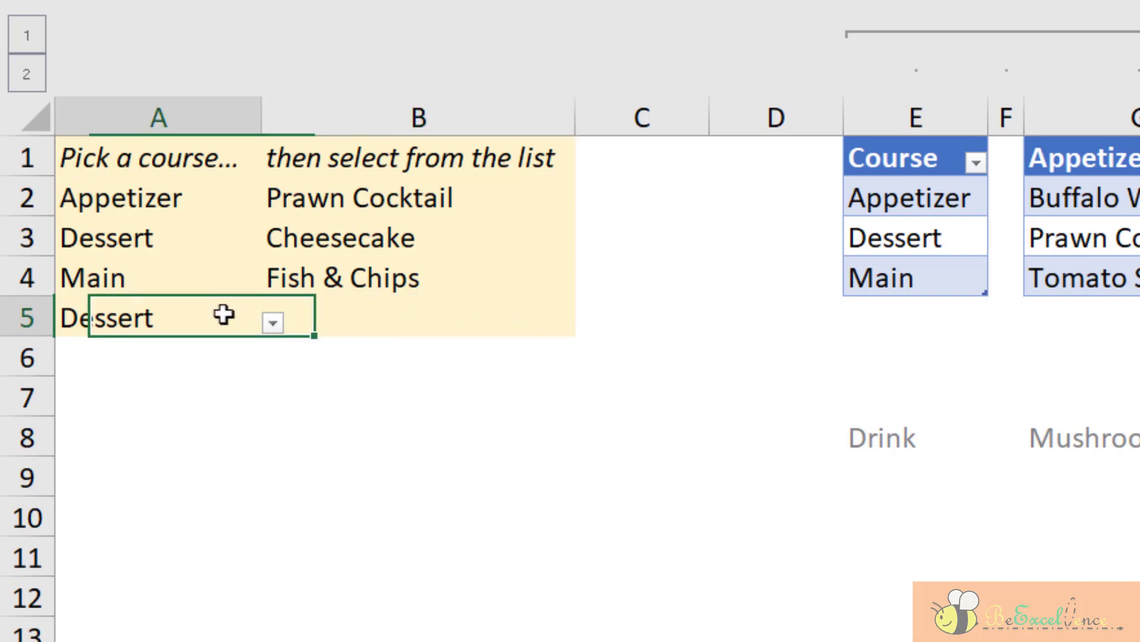
click(265, 320)
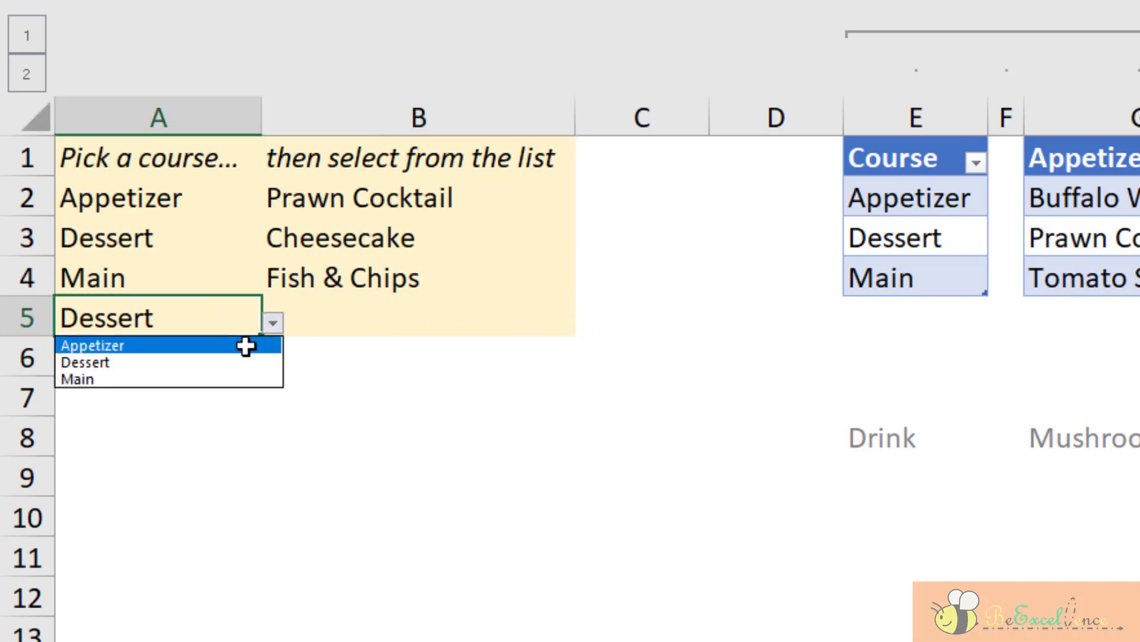
click(247, 345)
click(455, 310)
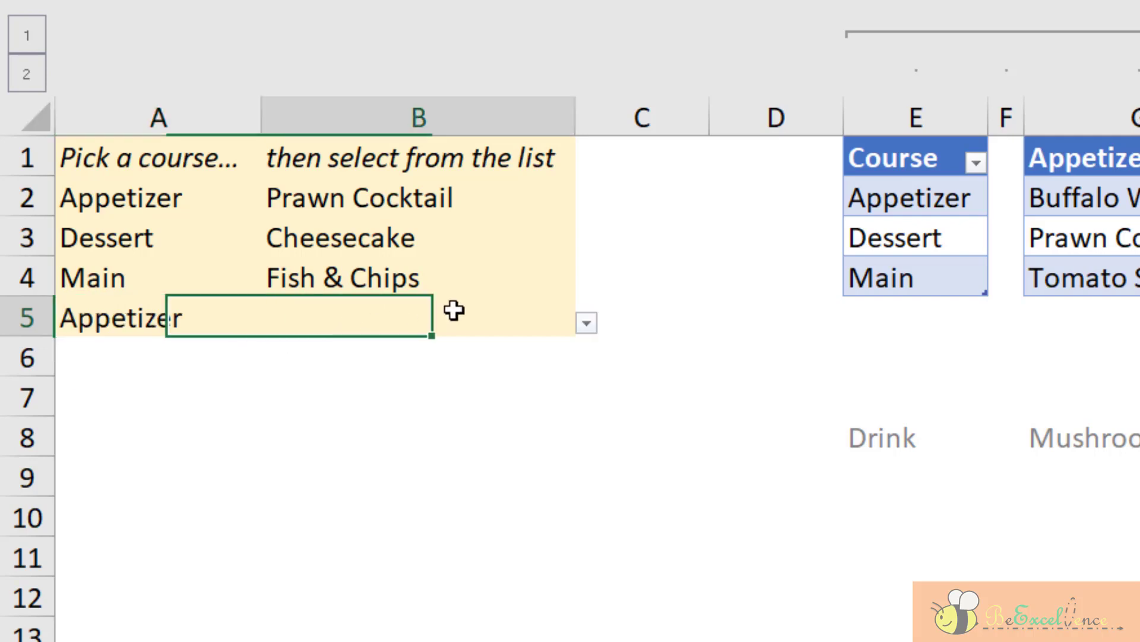
click(586, 323)
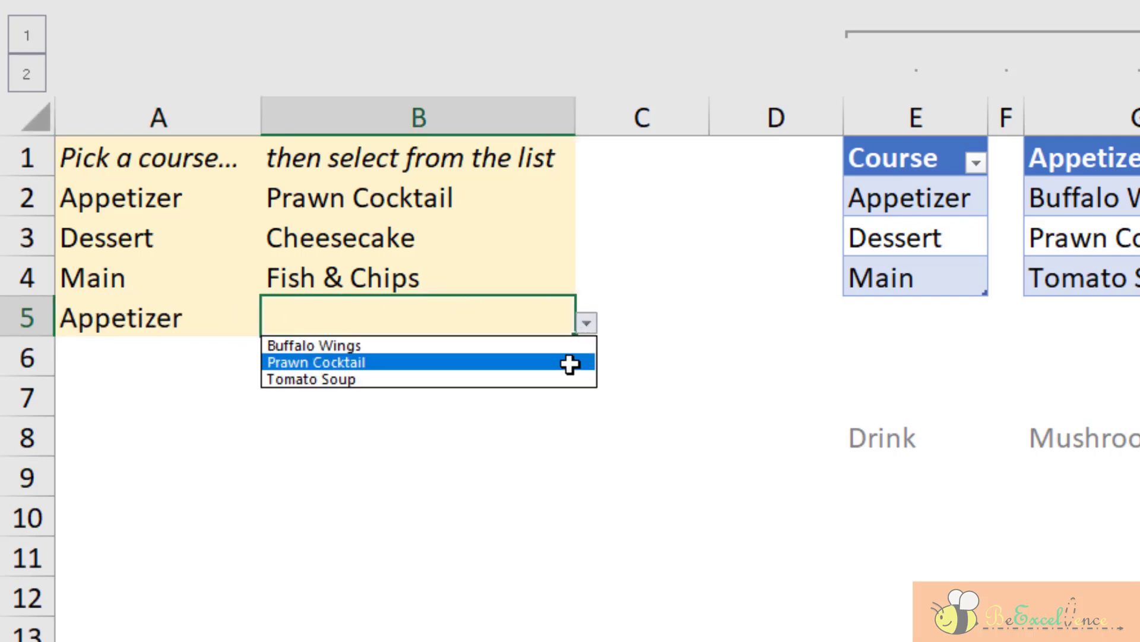
click(570, 364)
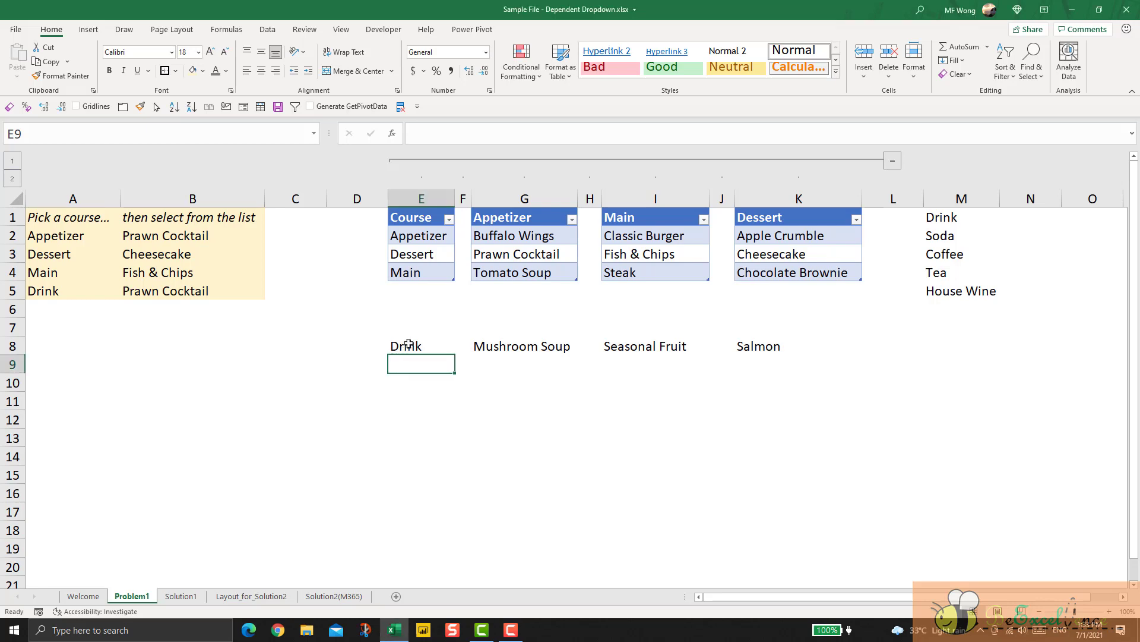
Step: Move the Drink entry from E8 to E5, directly below the Course table, to add it to that table
click(434, 341)
drag(433, 336, 432, 294)
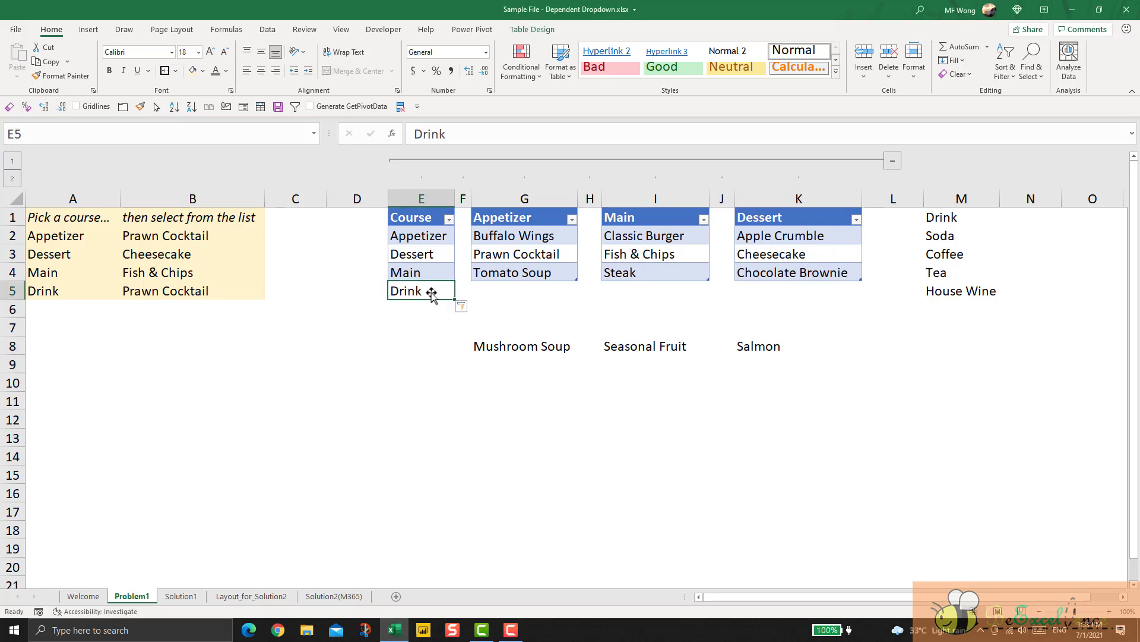
click(440, 347)
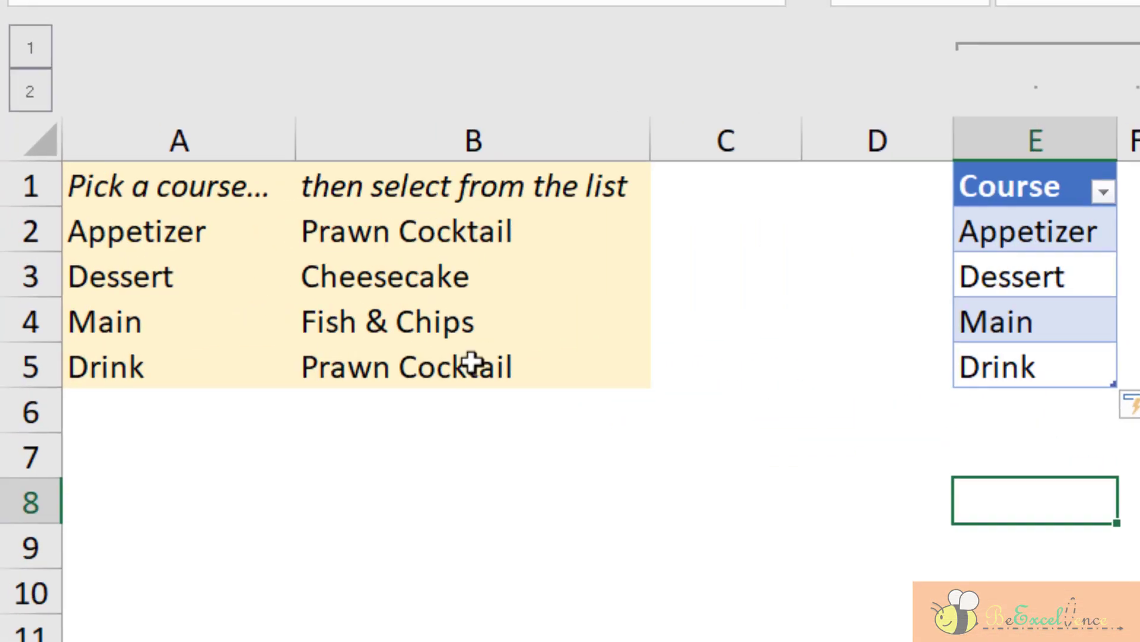
Step: Check the course options in A5's dropdown and test the dependent list in B5 for the Drink course
click(329, 400)
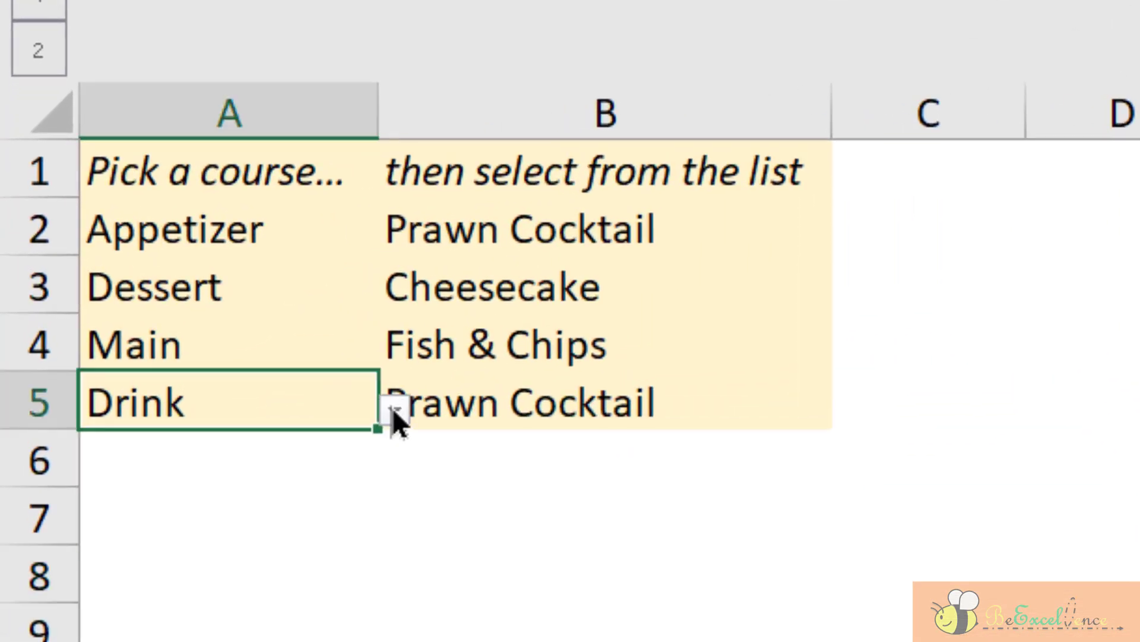
click(393, 408)
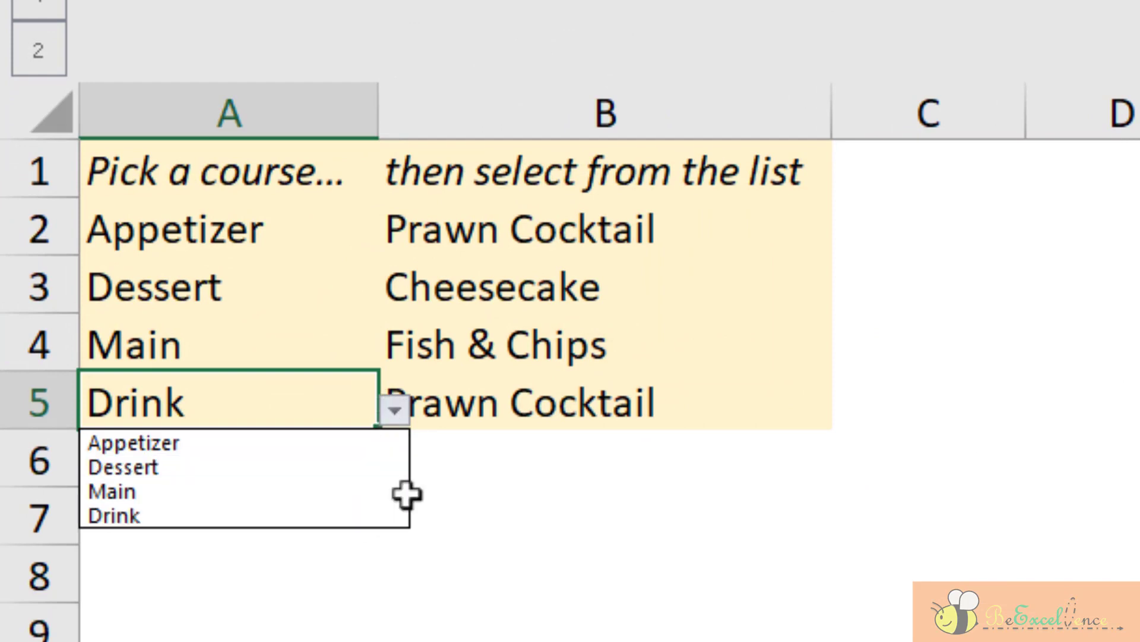
click(690, 403)
click(732, 425)
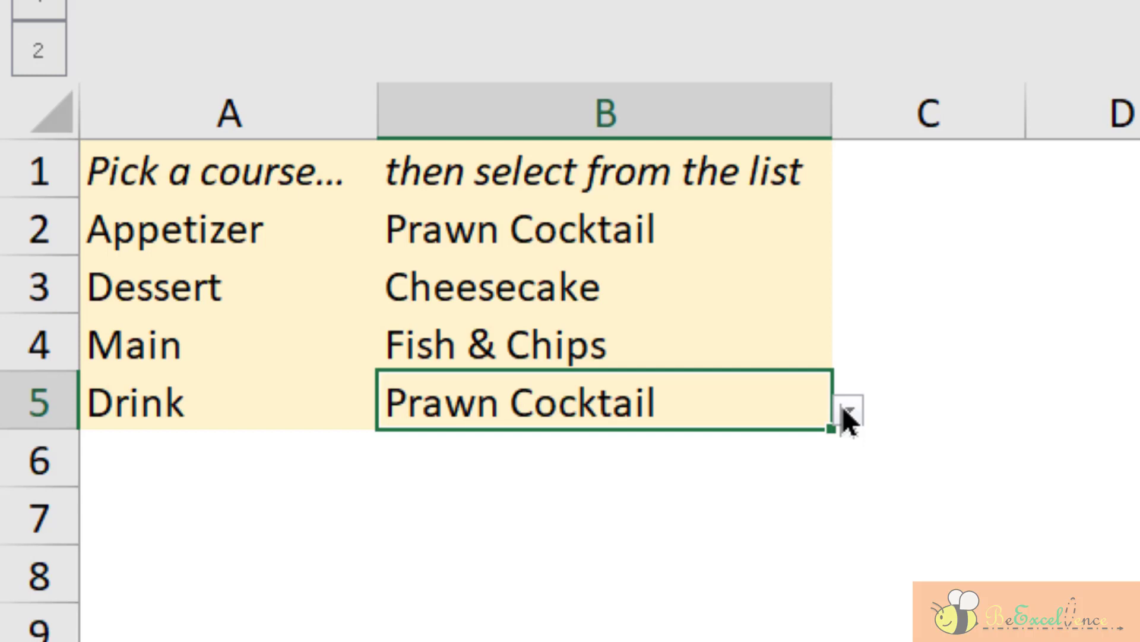
click(297, 402)
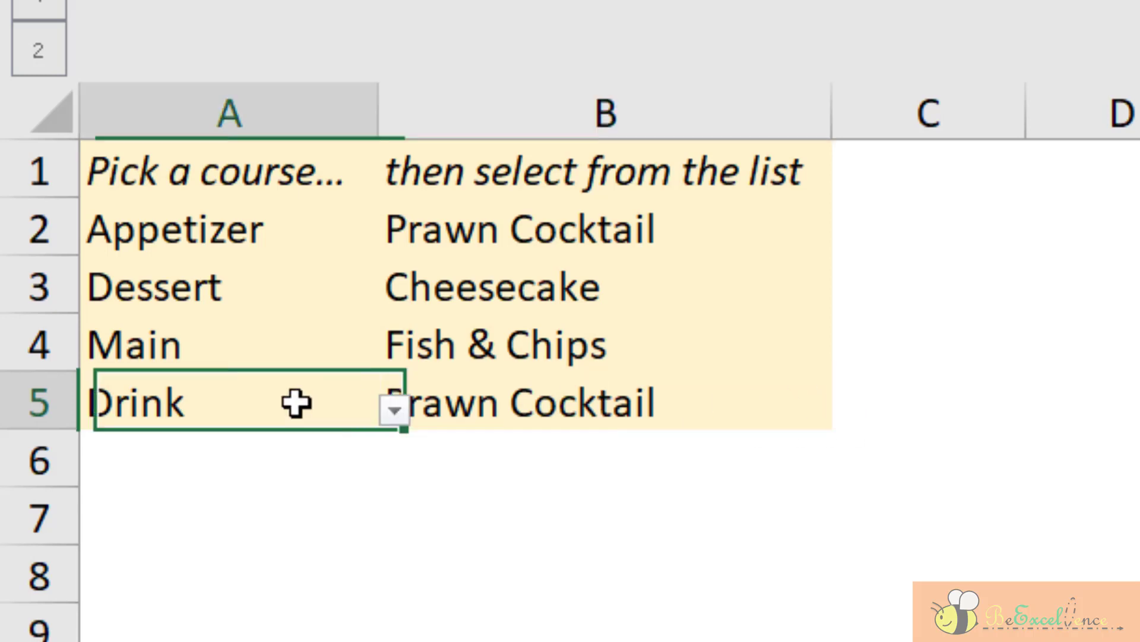
click(551, 410)
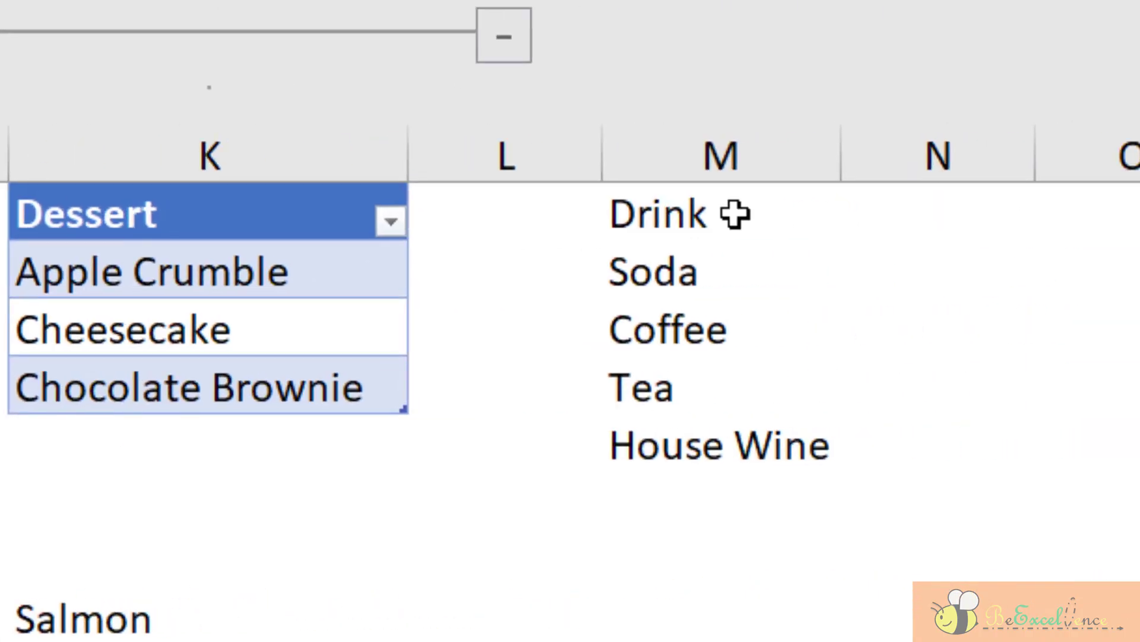
Step: Convert the Drink list in M1:M5 into a table with headers and name the table Drink
drag(733, 214, 766, 433)
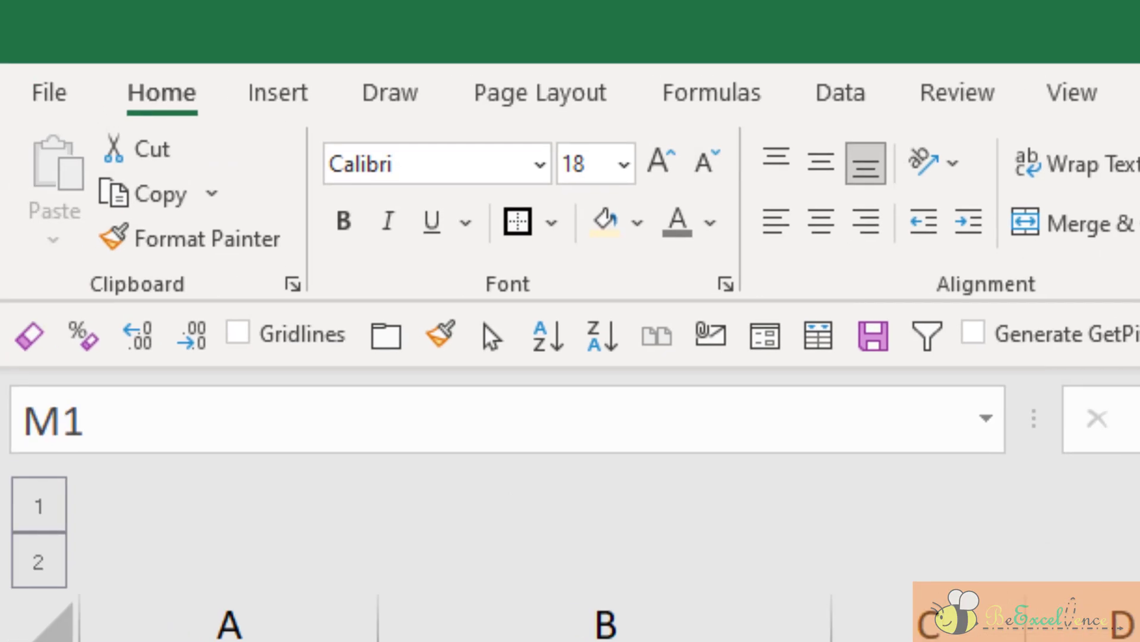
click(180, 74)
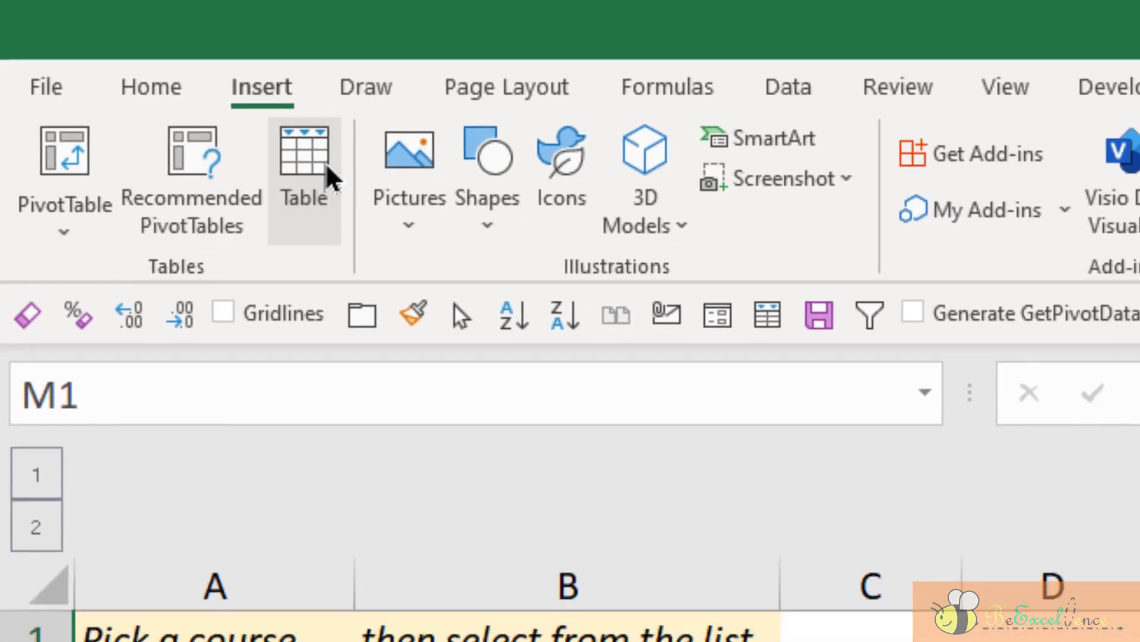
click(296, 178)
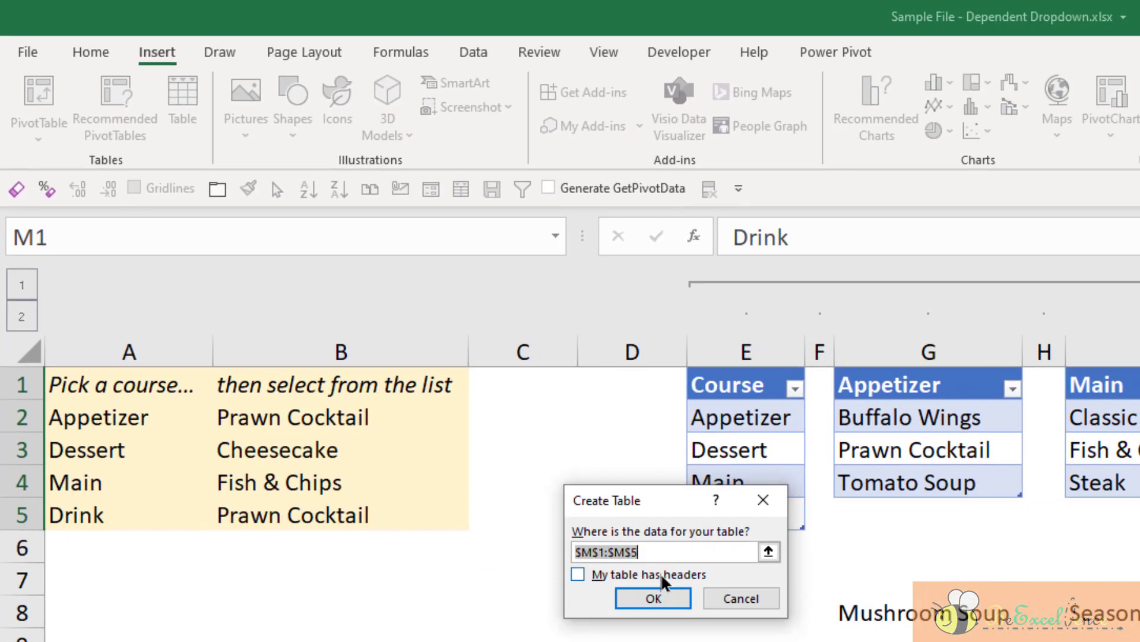
click(664, 579)
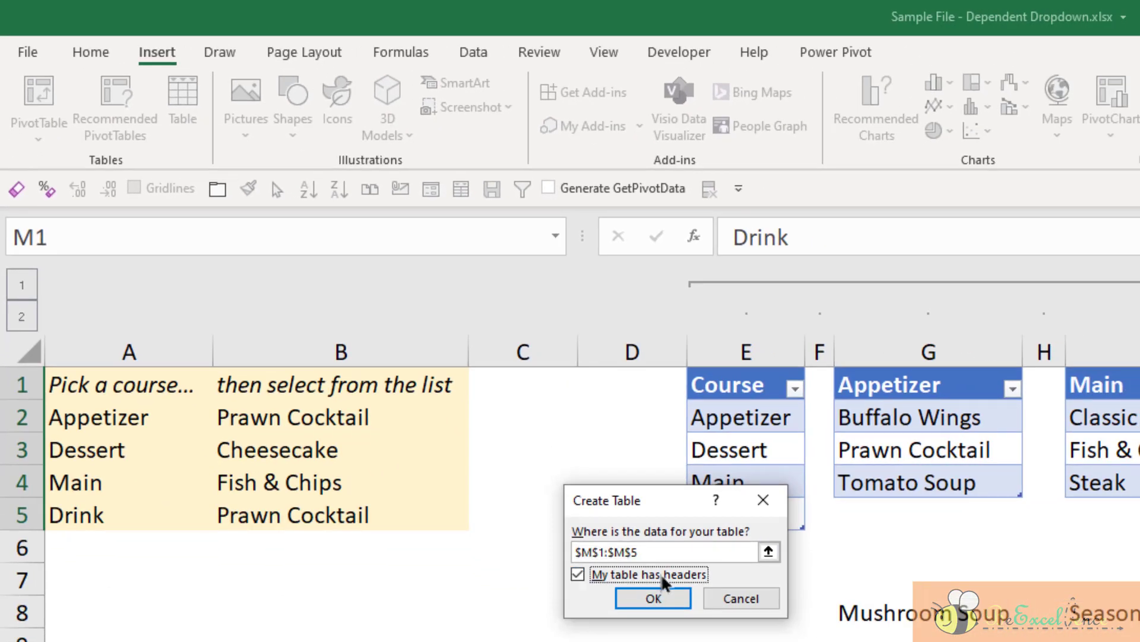
click(661, 595)
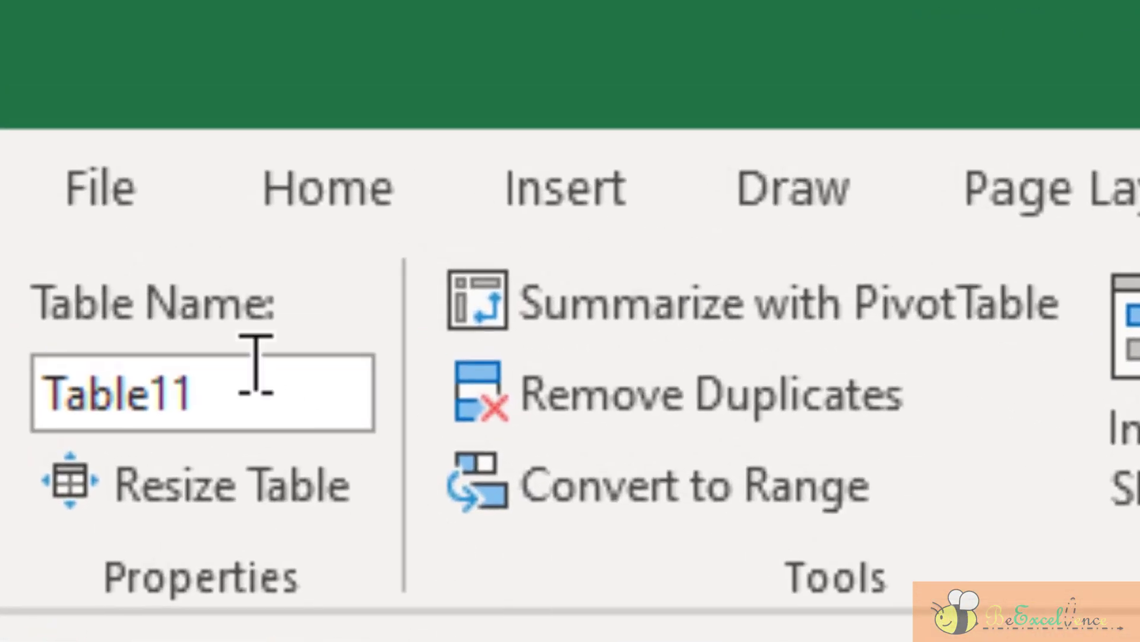
click(262, 373)
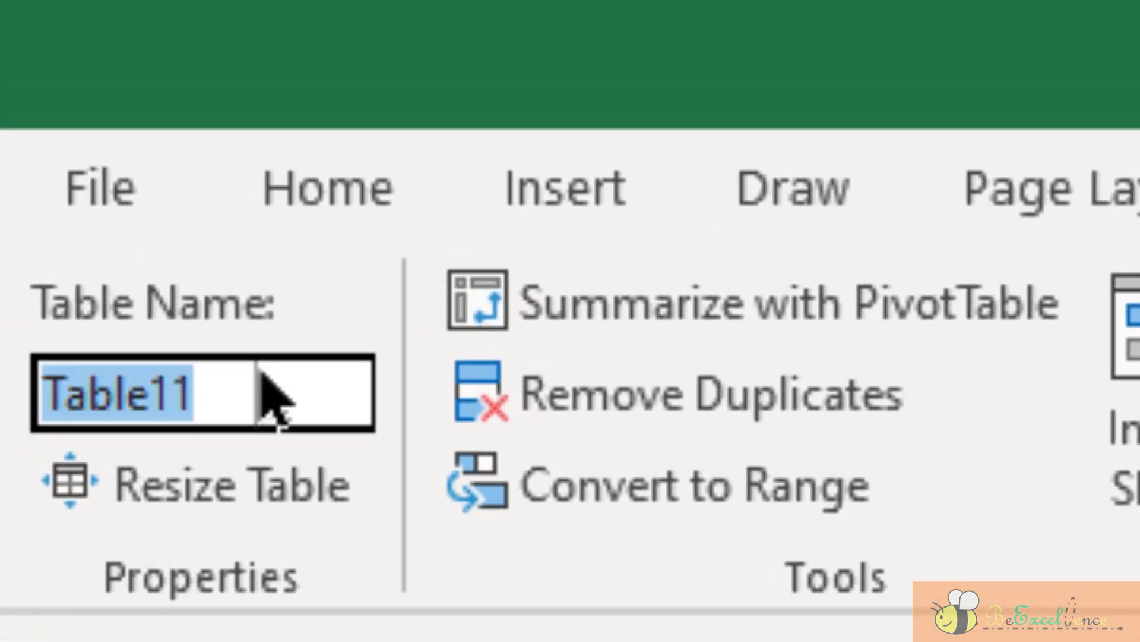
text(Drink)
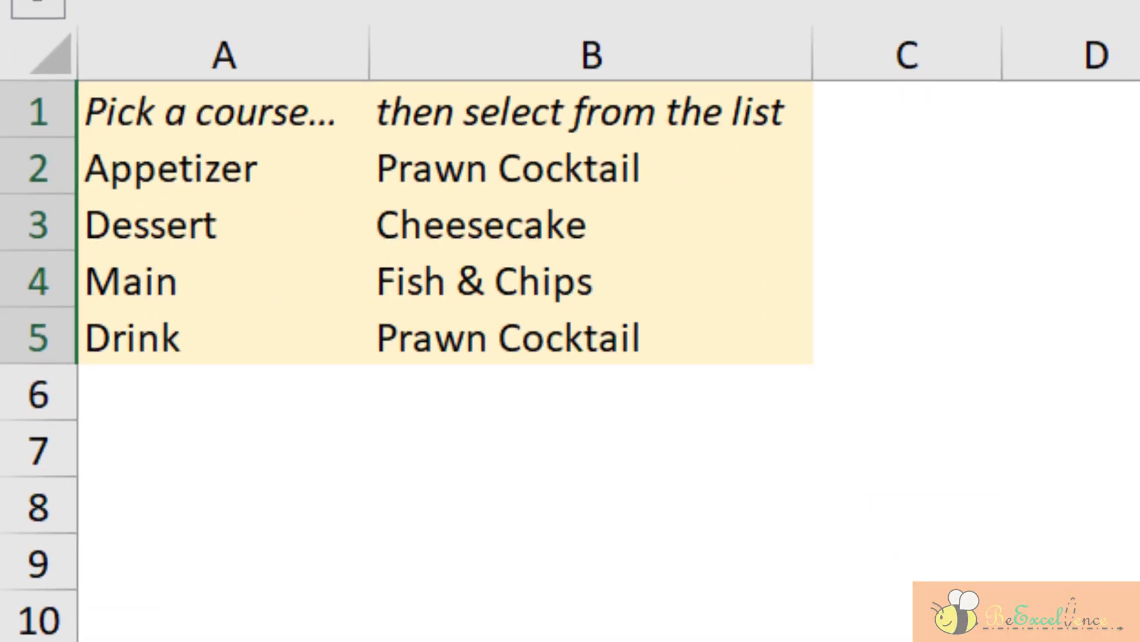
Step: Test the dependent list in B5 for the Drink course by picking Tea and replacing it with Coffee
click(629, 346)
click(826, 344)
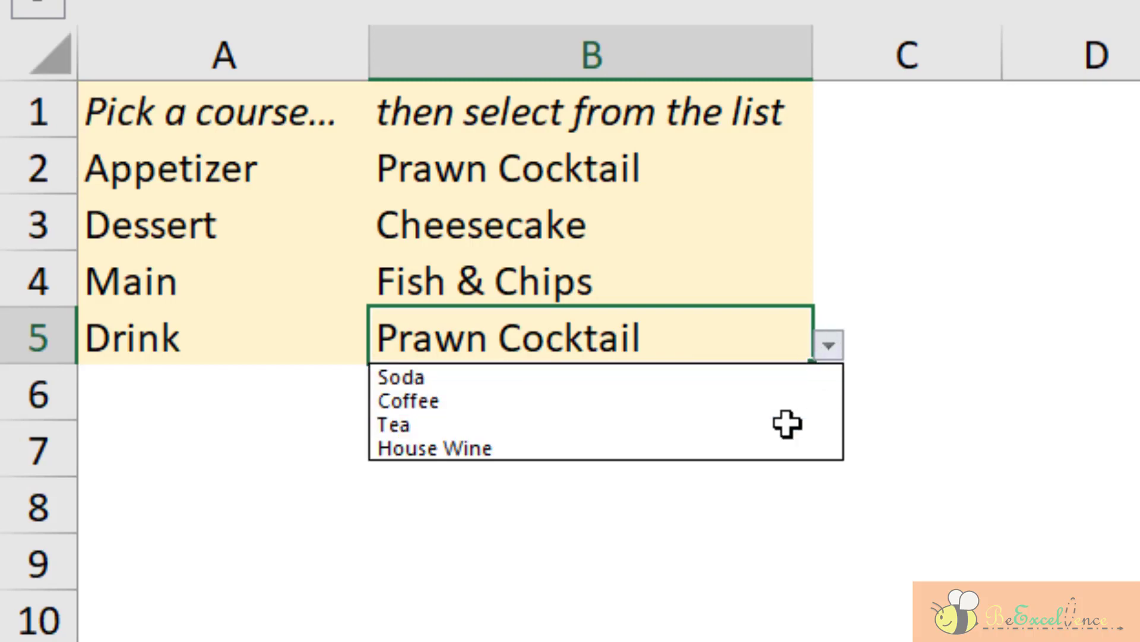
key(Up)
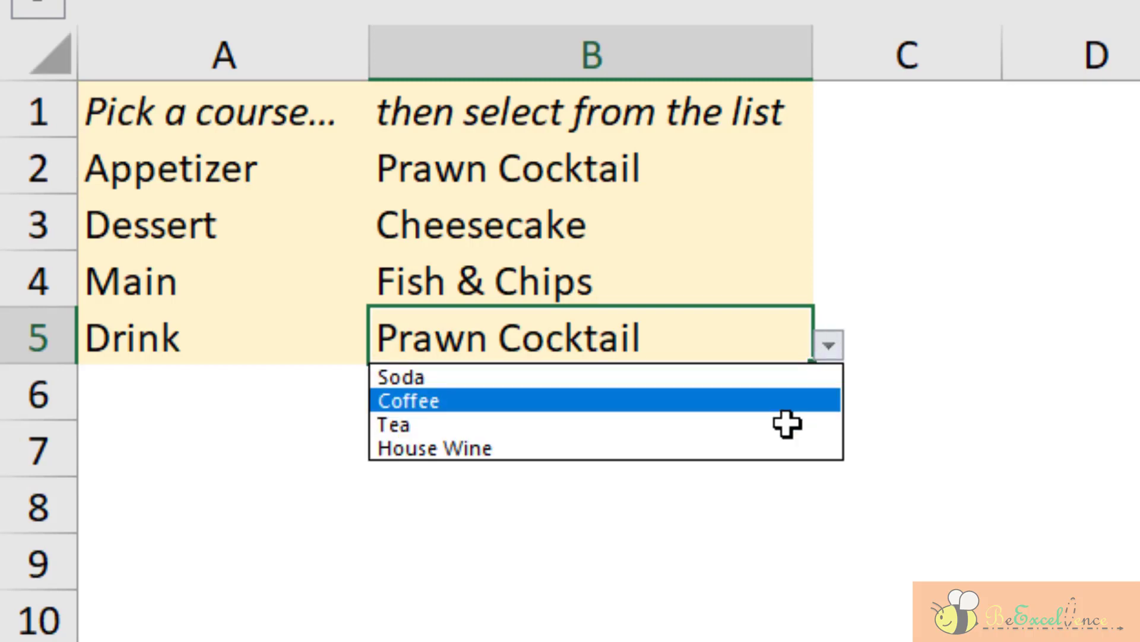
click(787, 424)
click(819, 349)
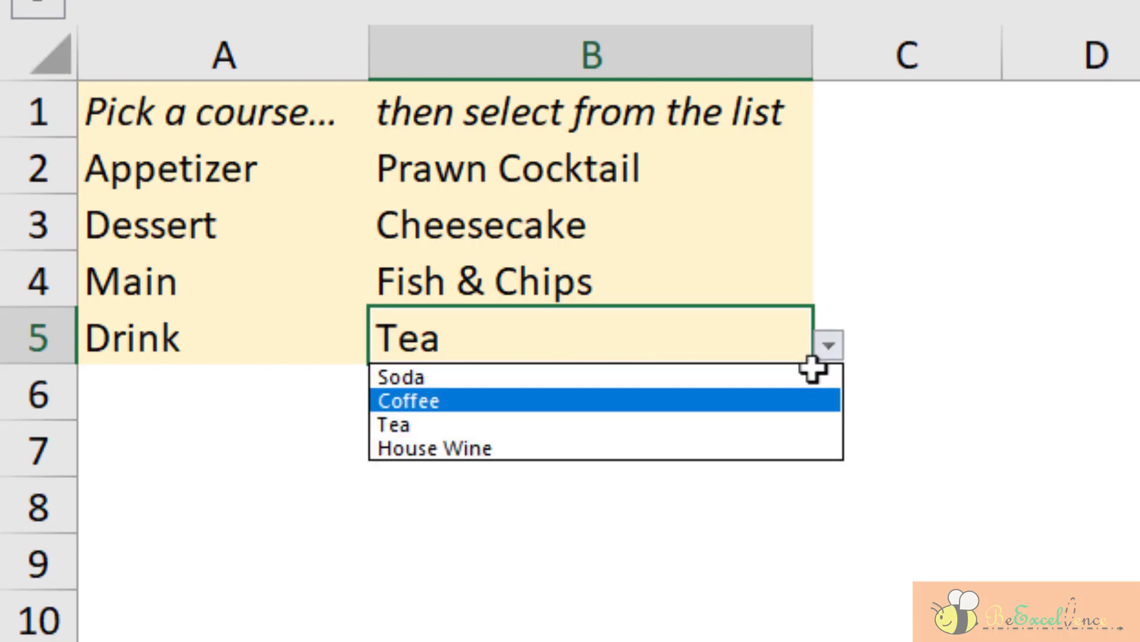
click(806, 396)
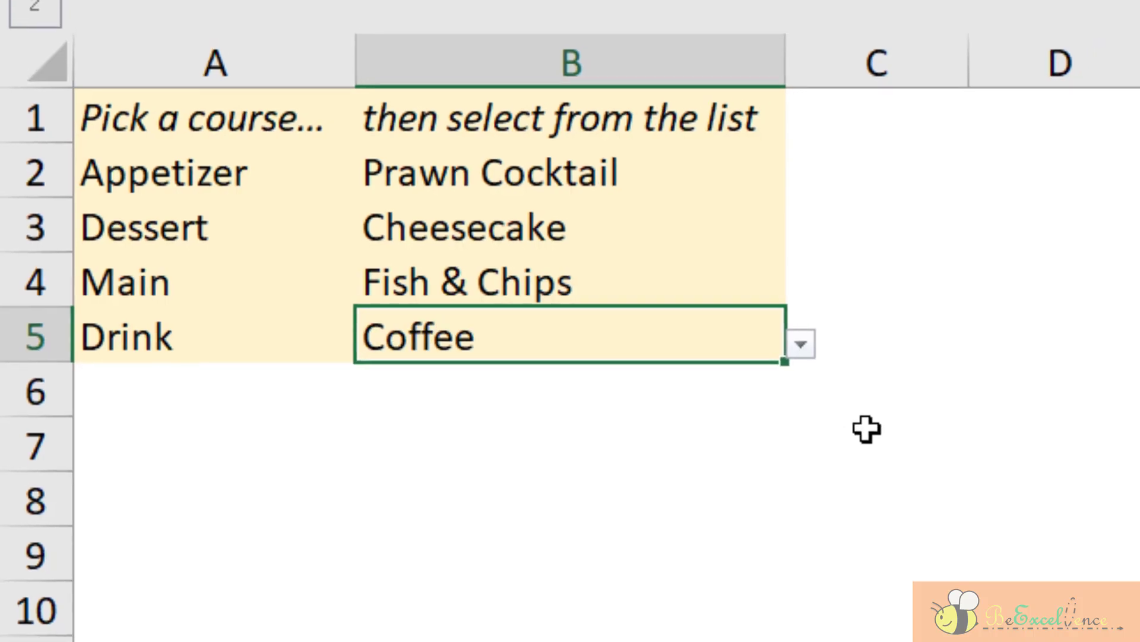
click(899, 440)
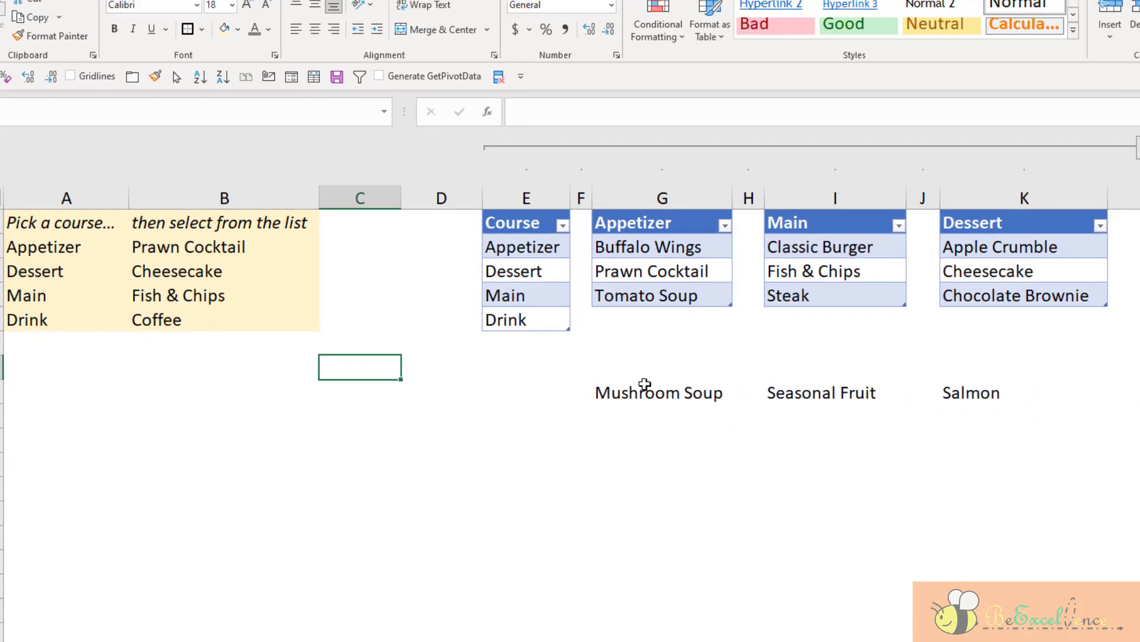
Step: Move Mushroom Soup, Seasonal Fruit and Salmon from row 8 to row 5, extending the Appetizer, Dessert and Main tables respectively
click(645, 383)
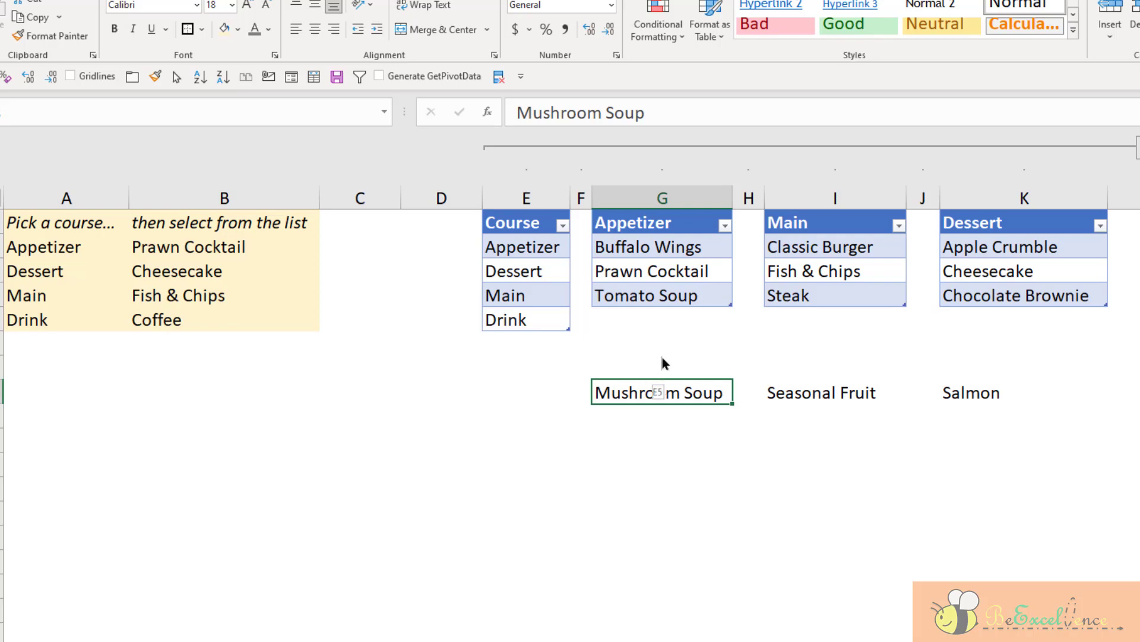
drag(661, 389, 662, 320)
click(832, 392)
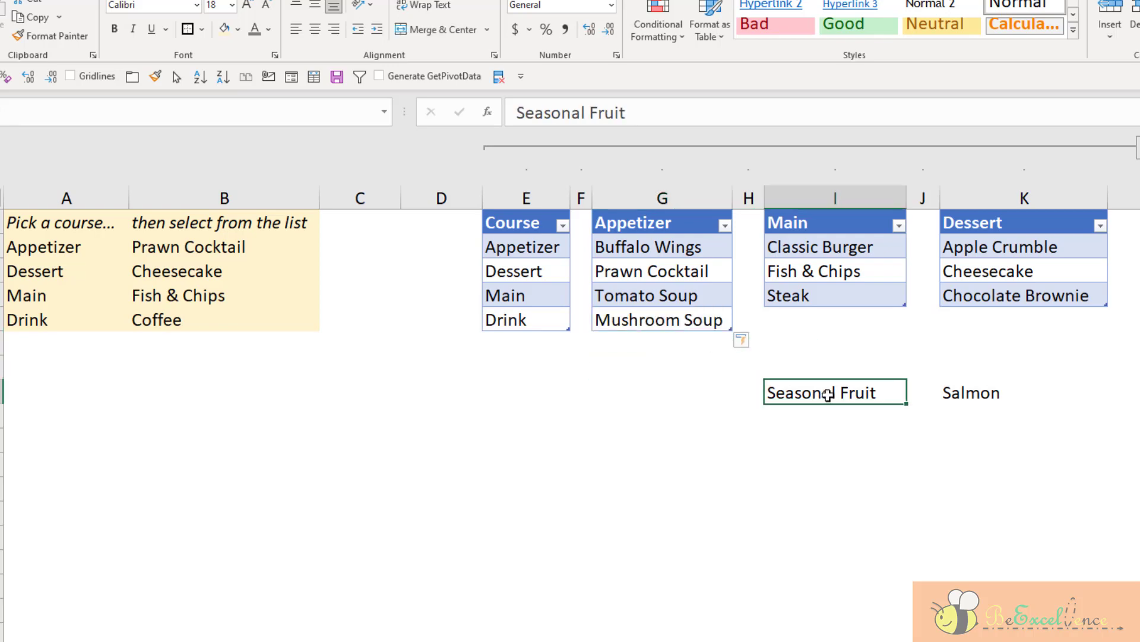
drag(849, 383, 1001, 327)
click(977, 394)
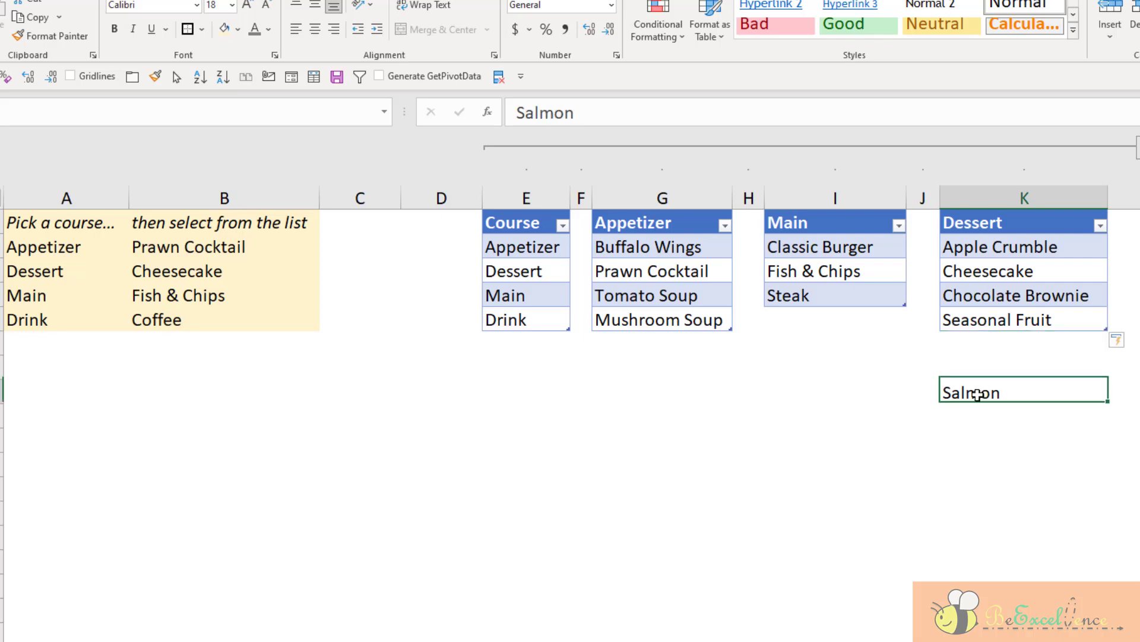
drag(998, 376, 797, 318)
click(830, 392)
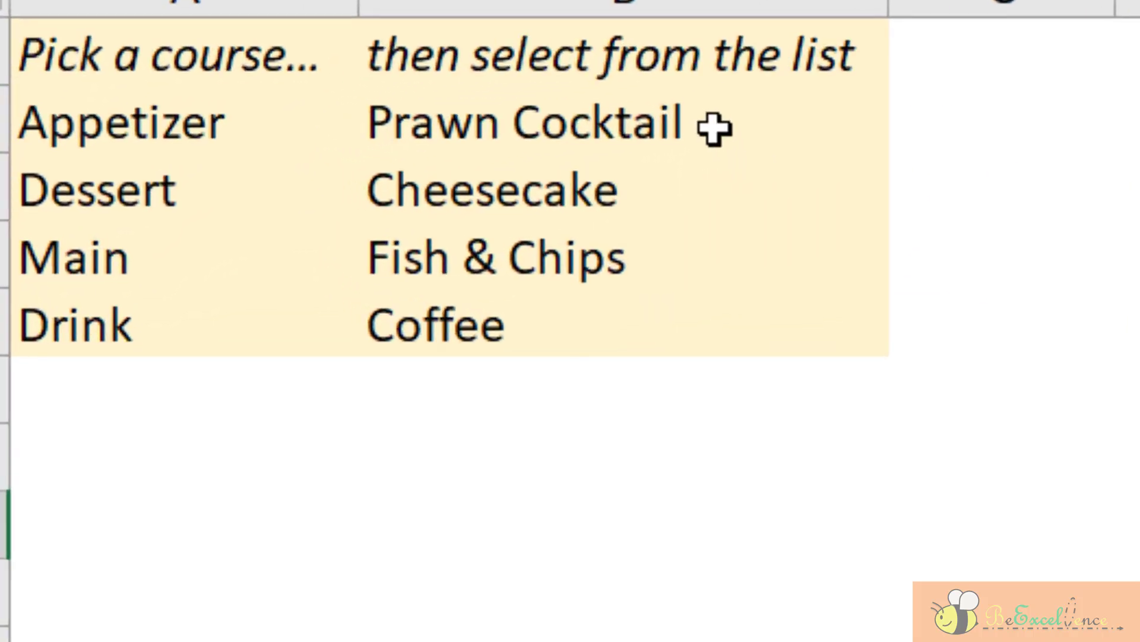
Step: Change the appetizer in B2 to Mushroom Soup using its dependent list
click(294, 250)
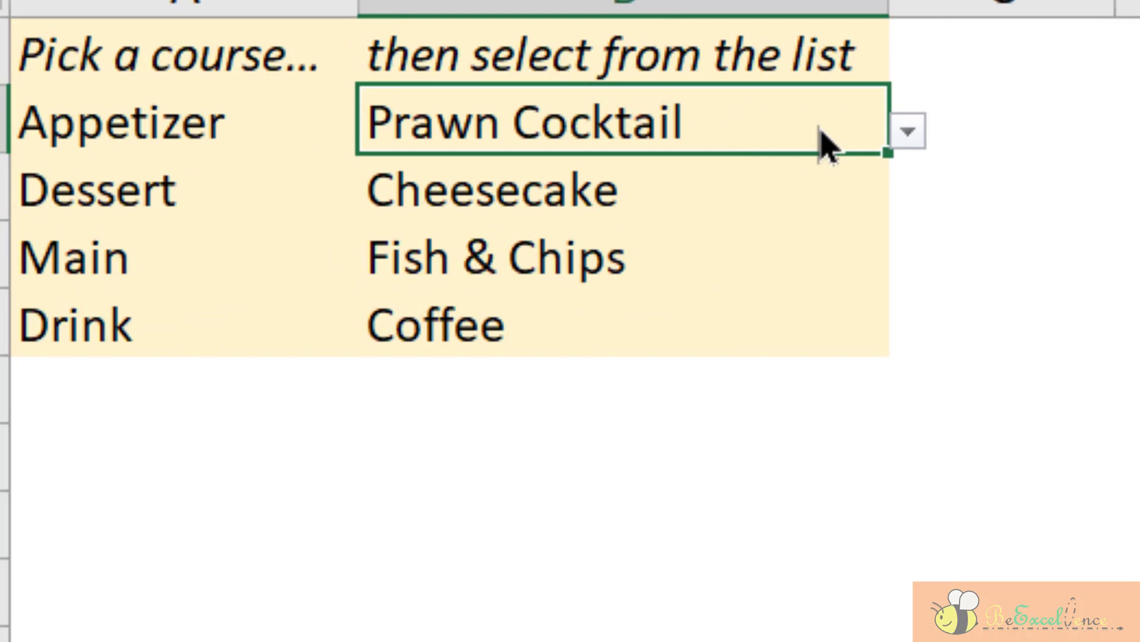
click(907, 132)
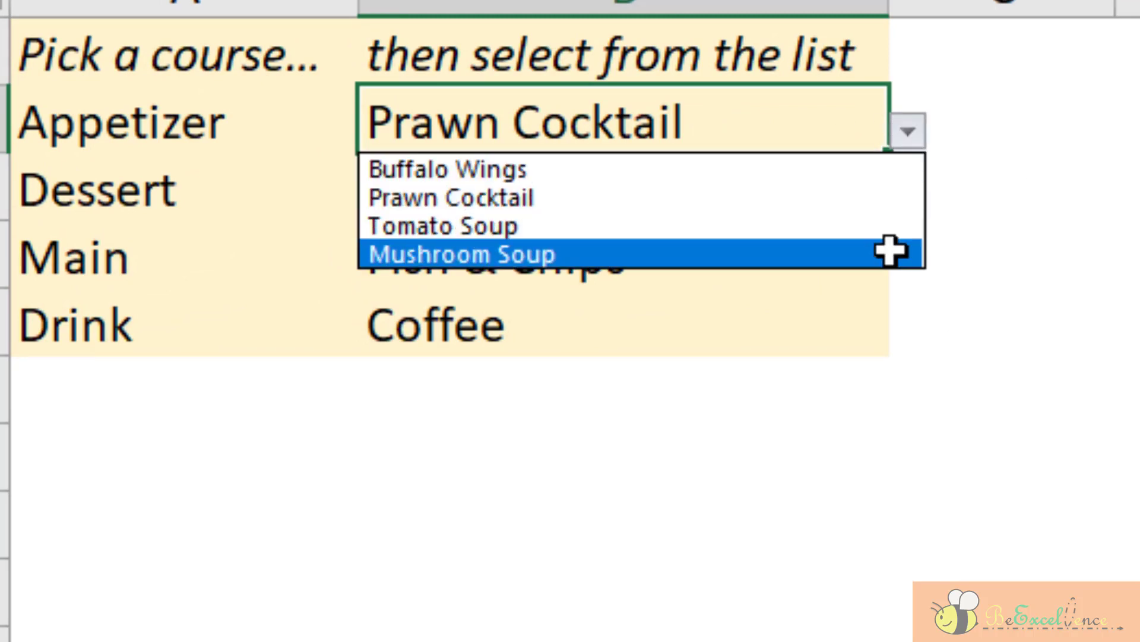
click(891, 251)
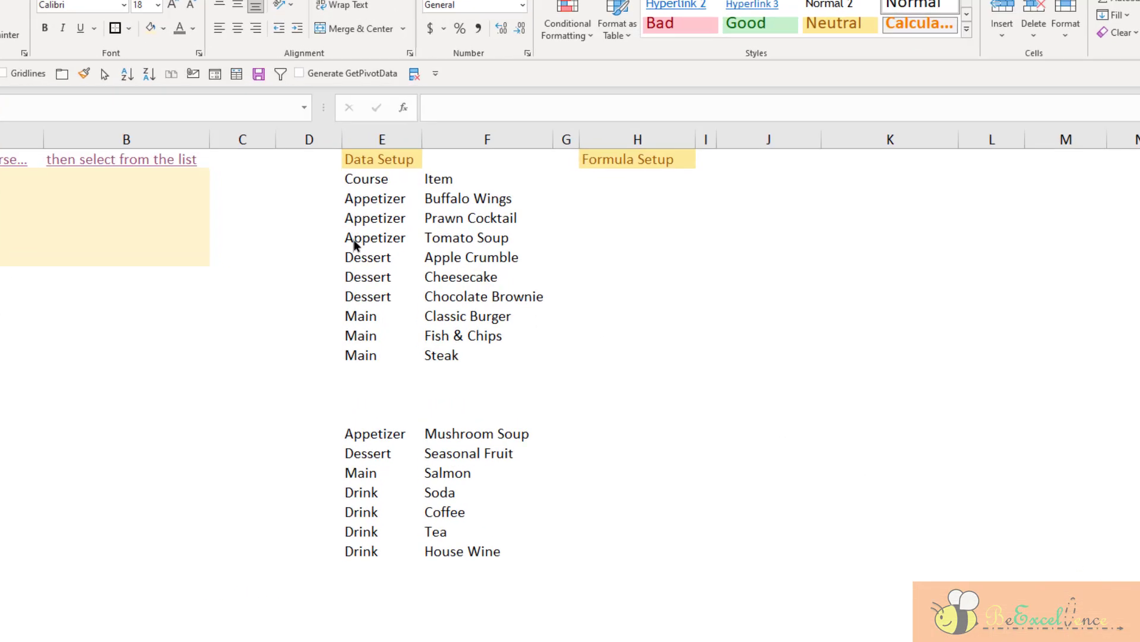
Step: Examine the Course and Item columns of the Data Setup list in E2:F11
drag(364, 189, 394, 249)
drag(502, 304, 743, 627)
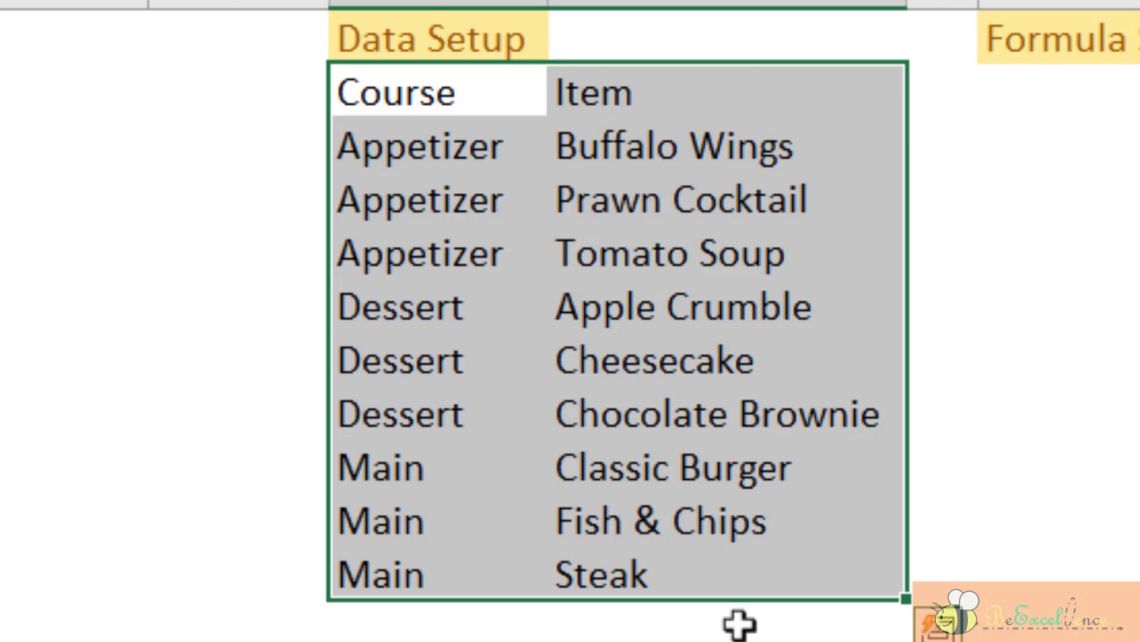
drag(453, 92, 405, 584)
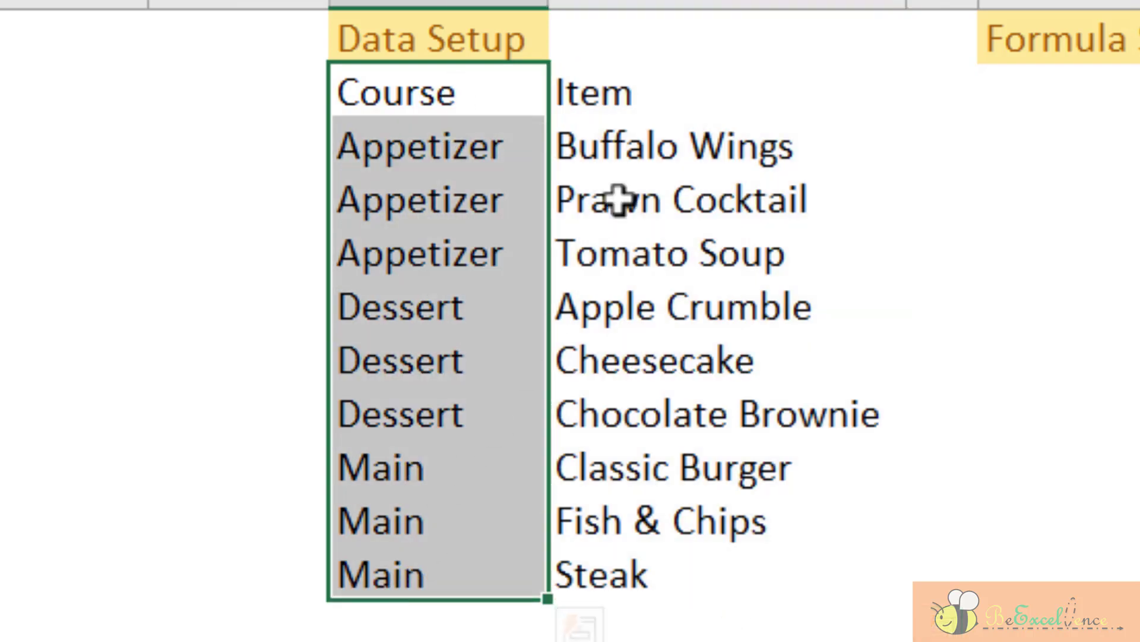
drag(680, 90, 665, 570)
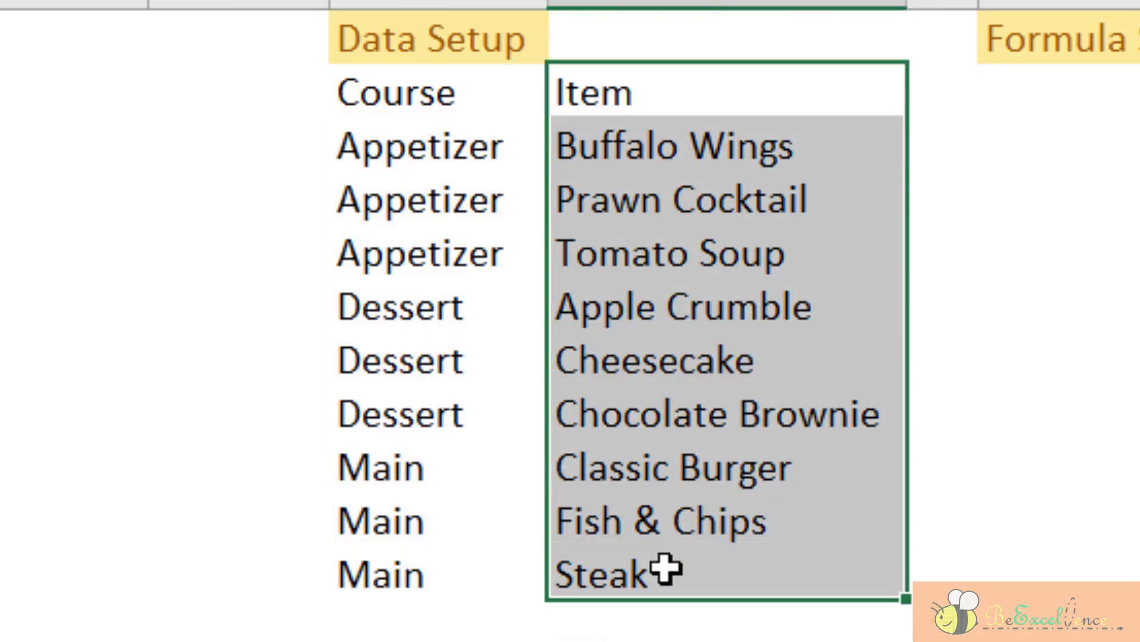
click(687, 519)
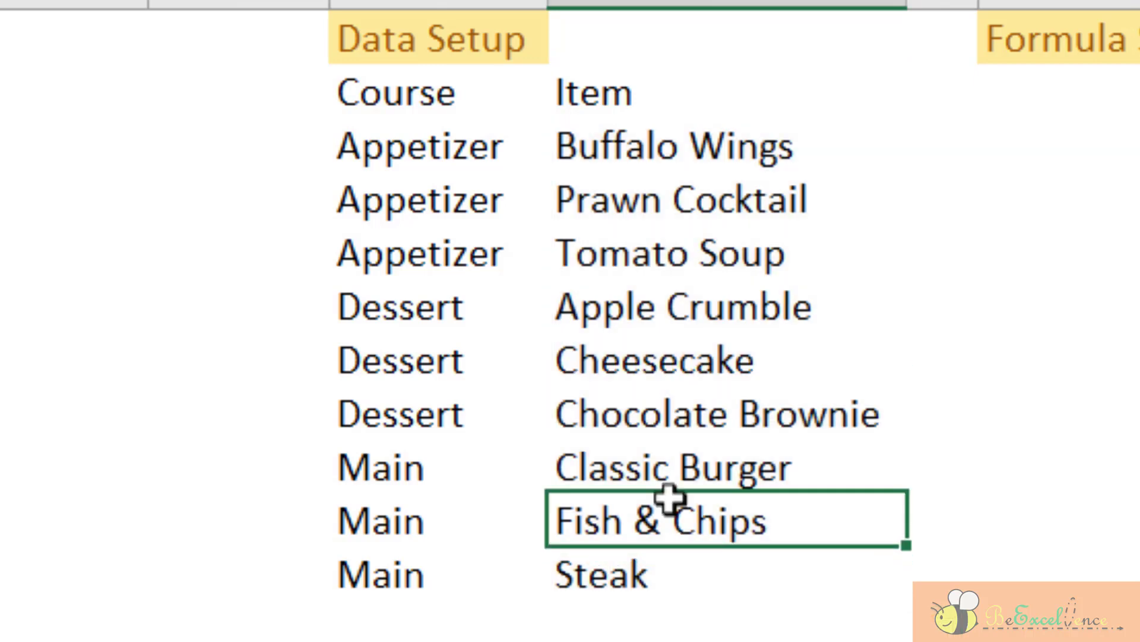
Step: Convert the Course and Item list in E2:F11 into a table with headers and name the table Menu
click(357, 94)
shift+click(631, 549)
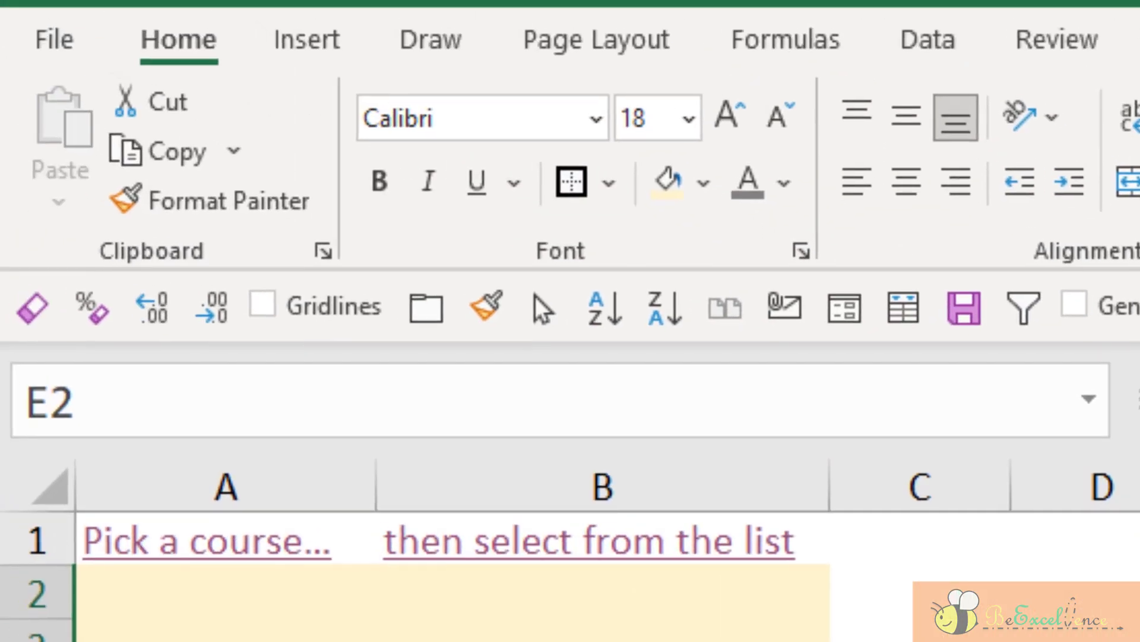
click(337, 38)
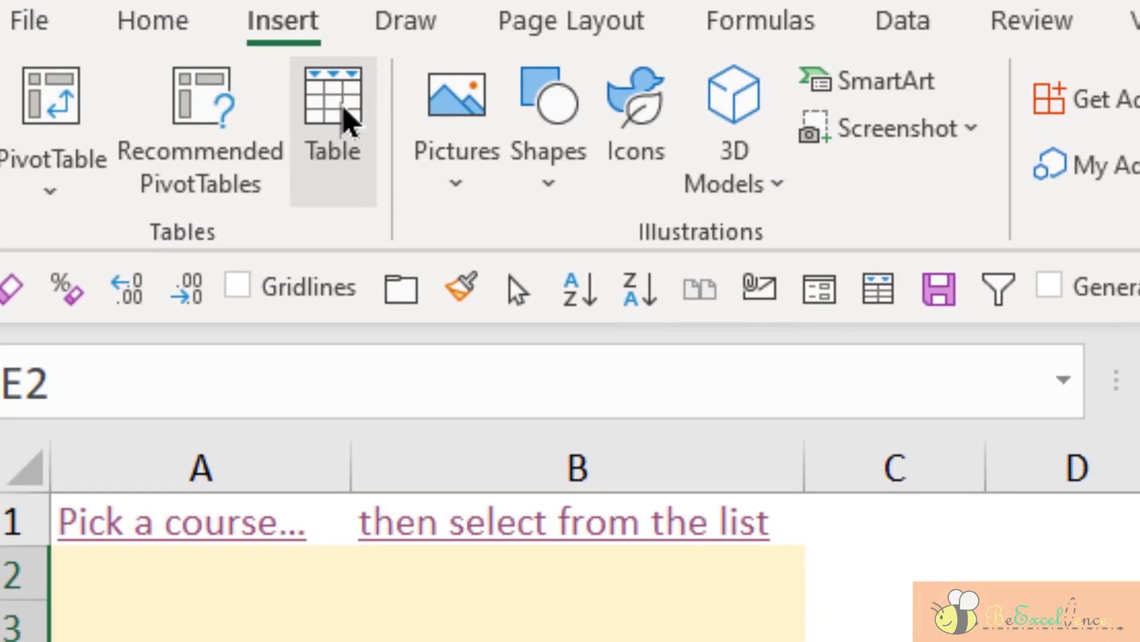
click(344, 112)
click(463, 457)
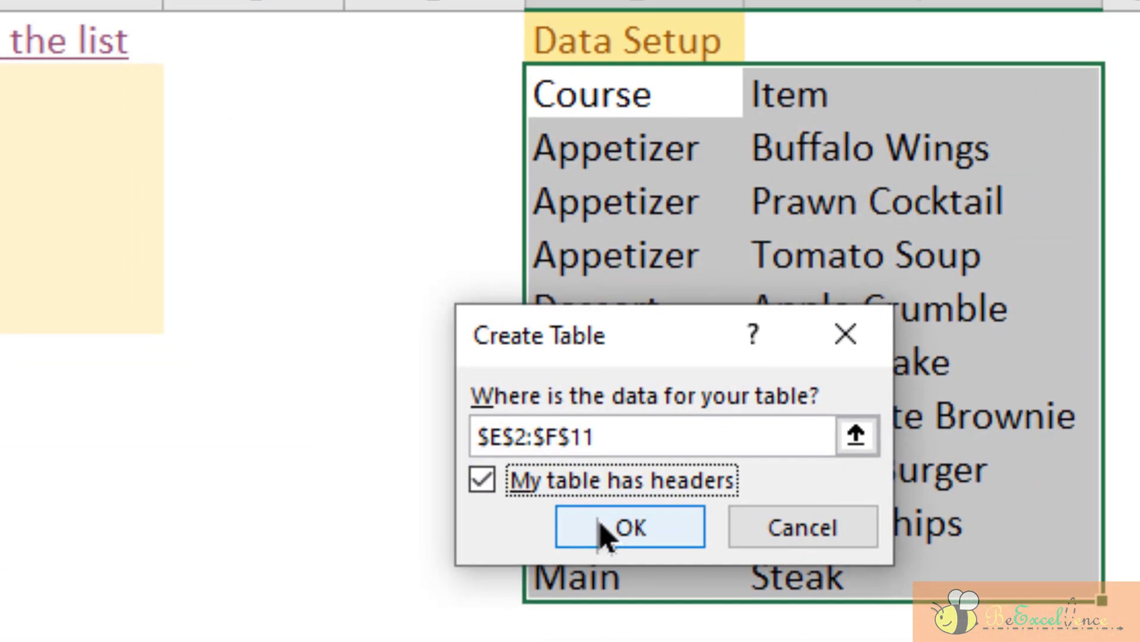
click(603, 530)
click(113, 209)
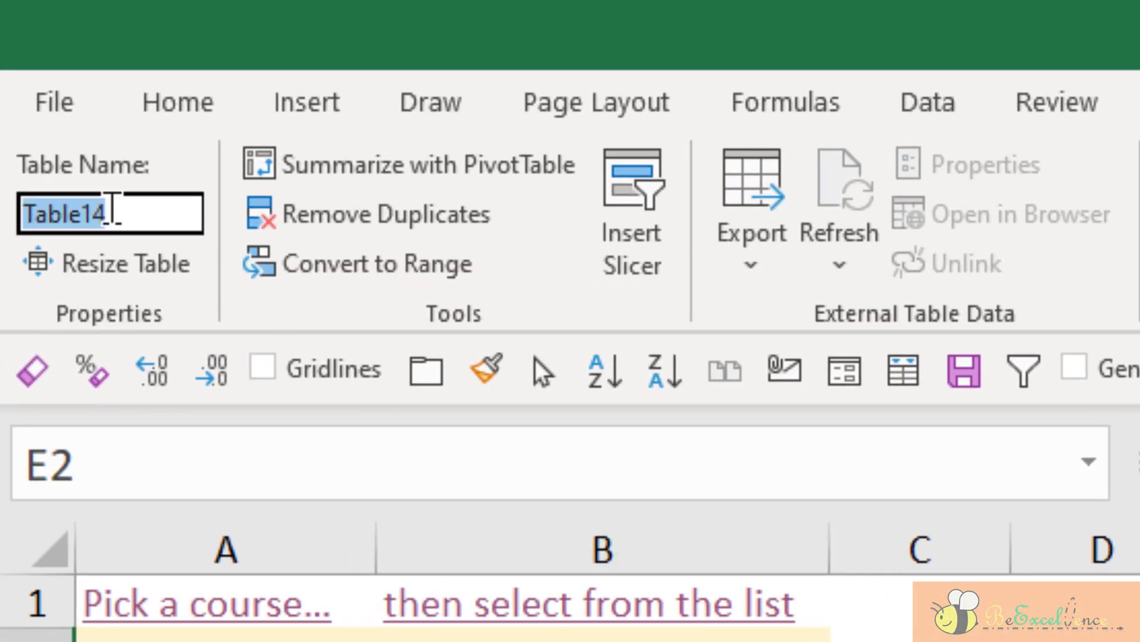
text(Menu)
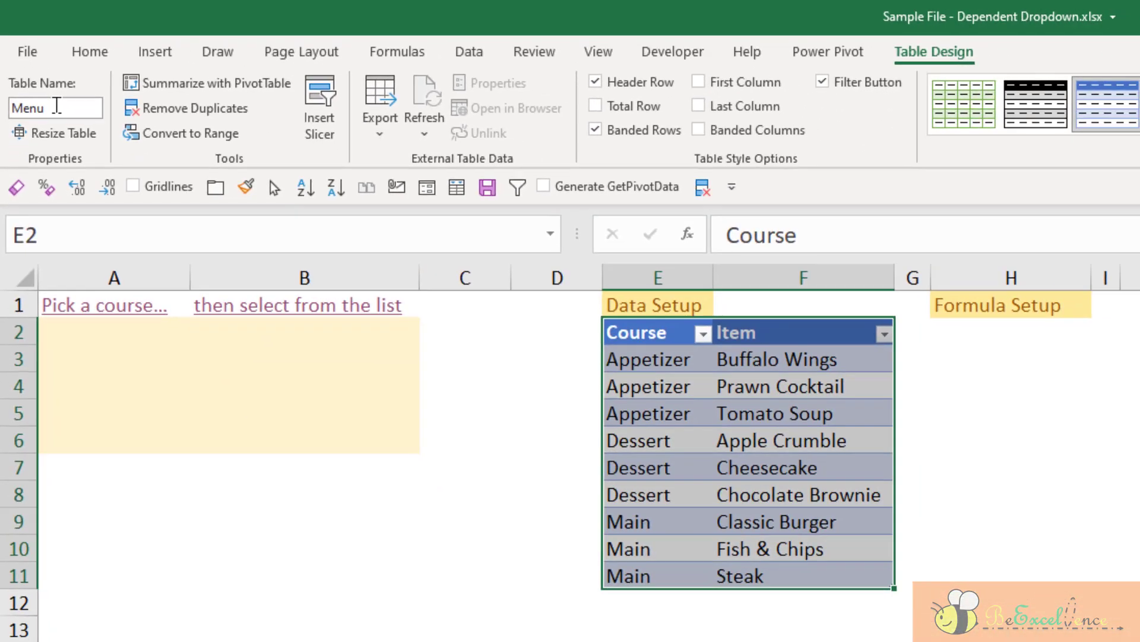
Step: Enter the formula =UNIQUE(Menu[Course]) in H2 under Formula Setup to list each course once
click(1017, 336)
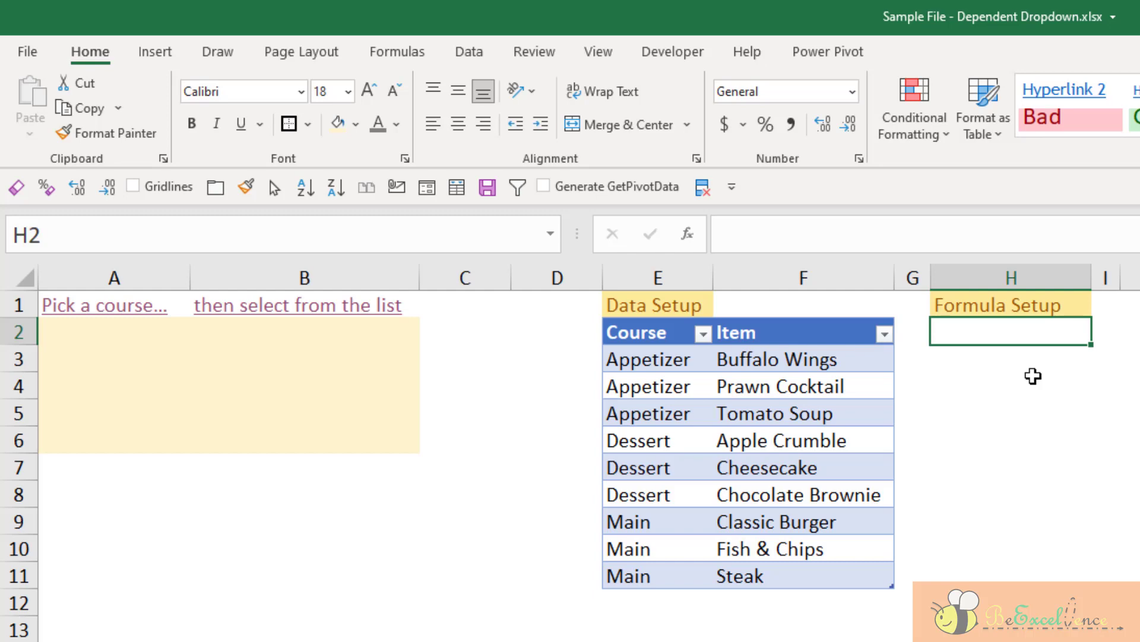
text(=un)
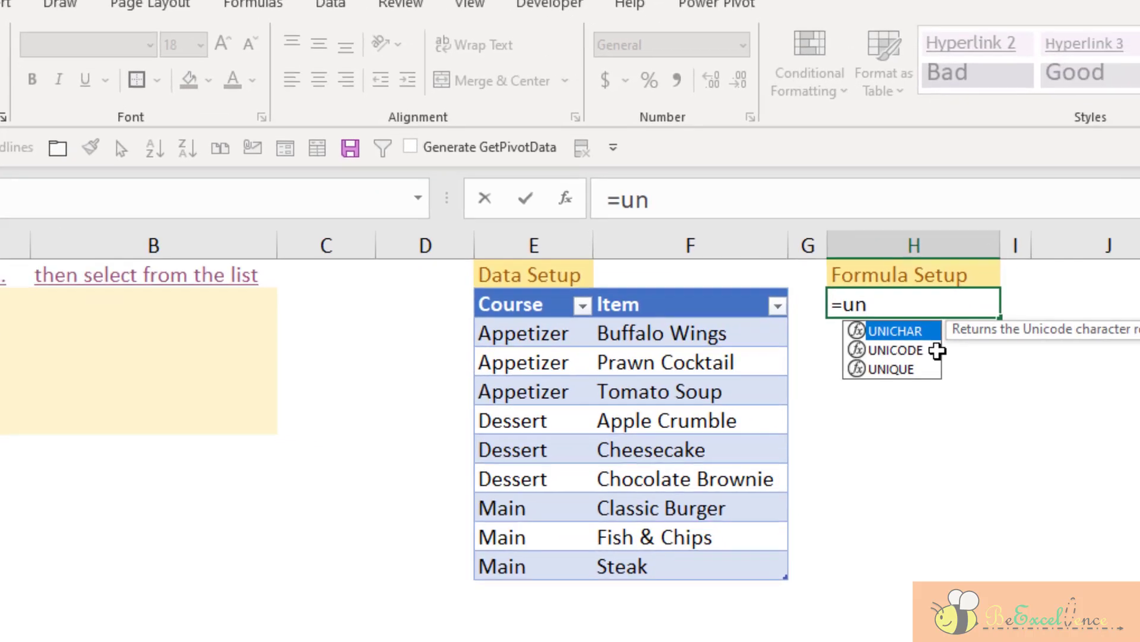
key(Down)
key(Down)
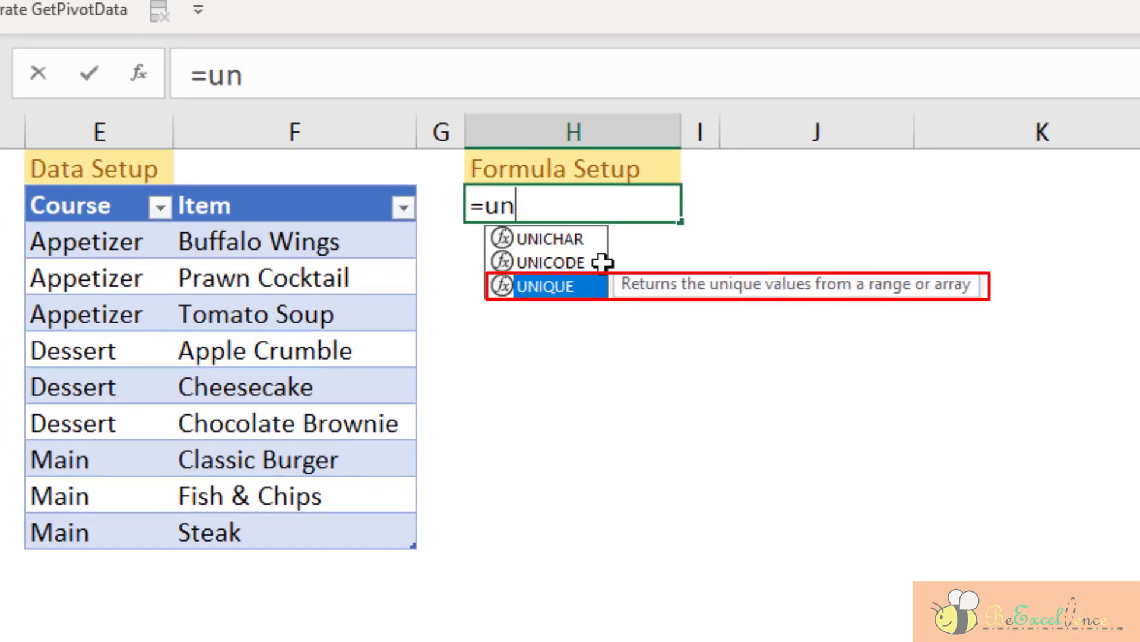
key(Tab)
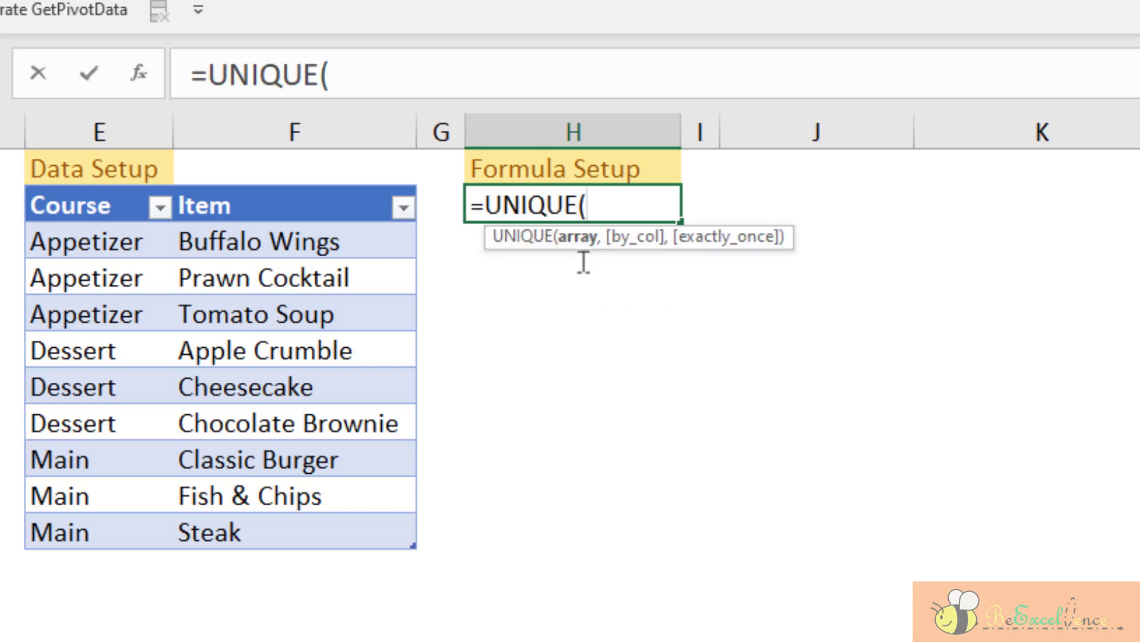
drag(79, 247, 104, 537)
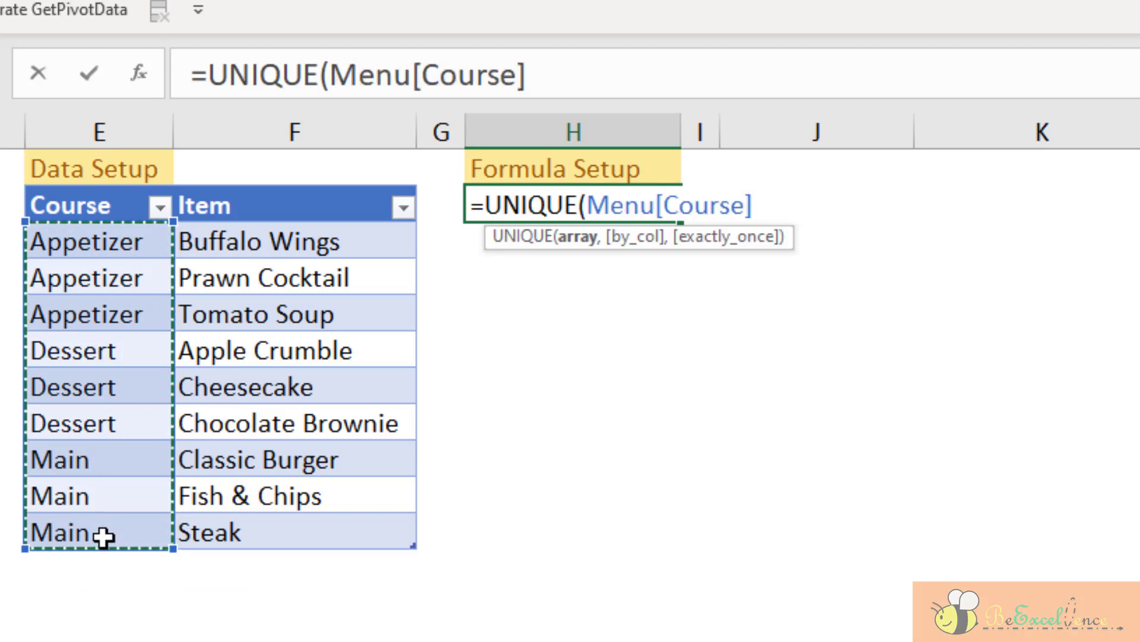
text())
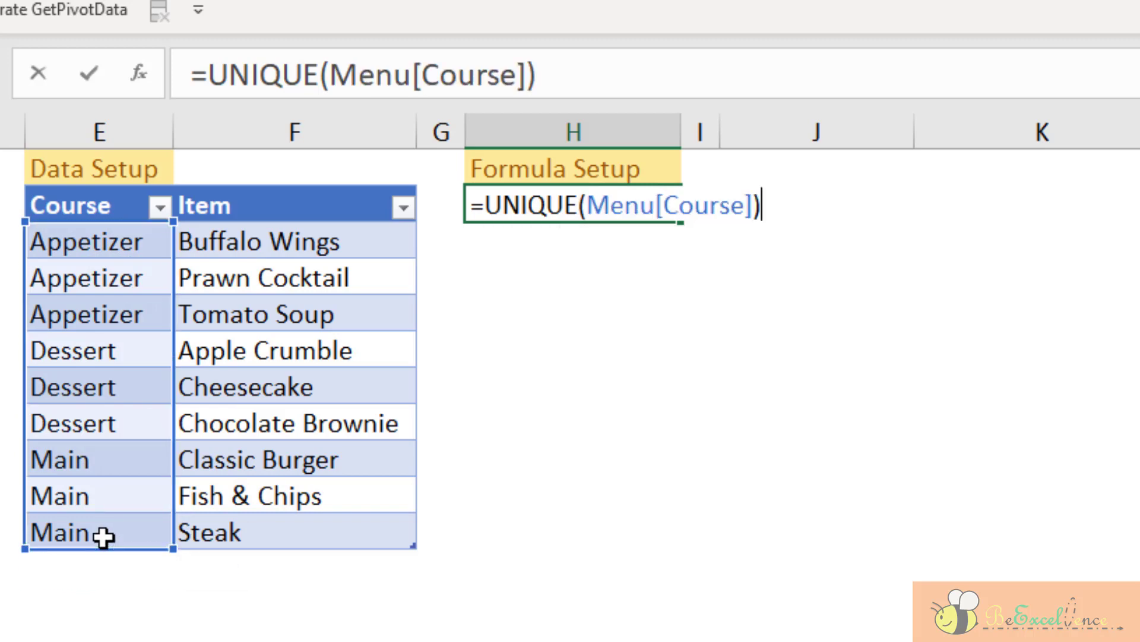
key(Return)
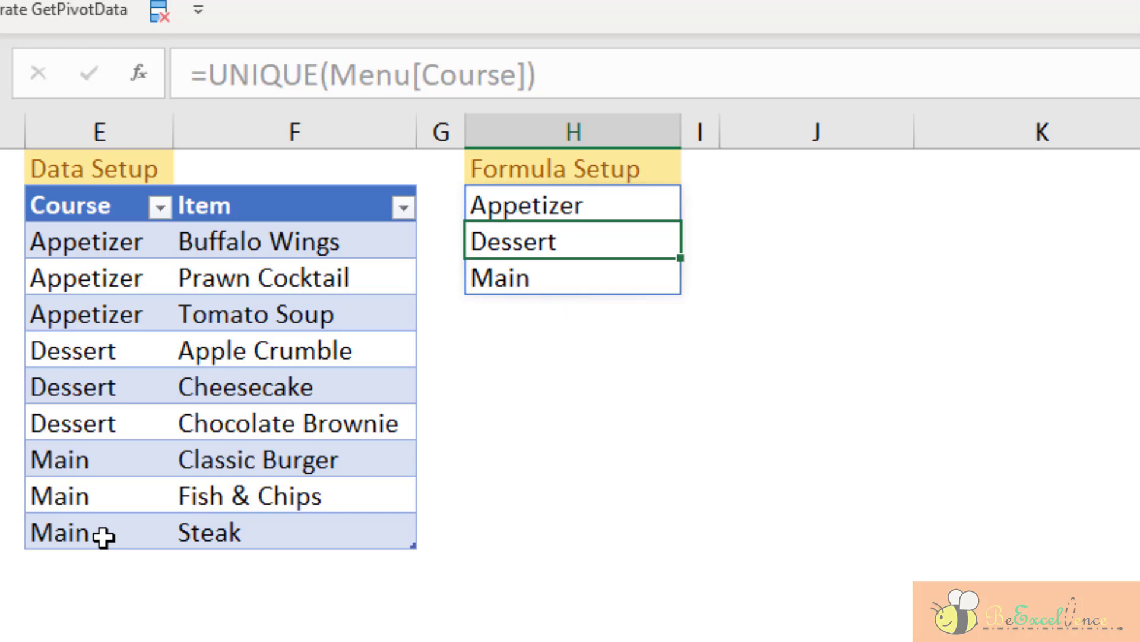
Step: Compare the UNIQUE formula in H2 with its greyed-out version in the spilled cells H3 and H4
key(Up)
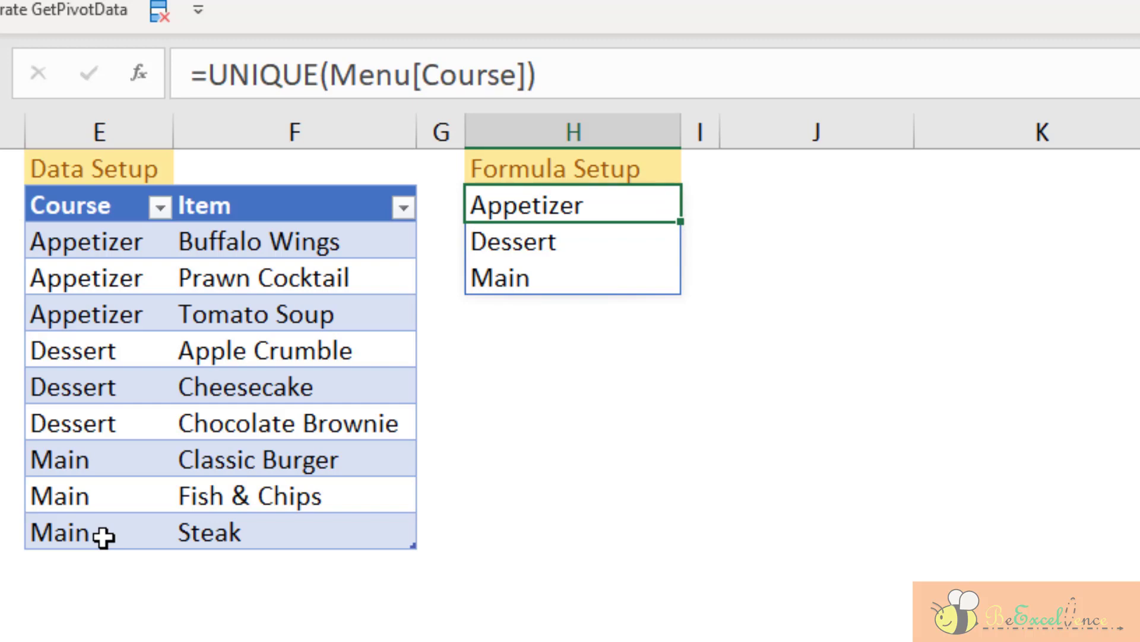
key(Down)
key(Up)
key(Down)
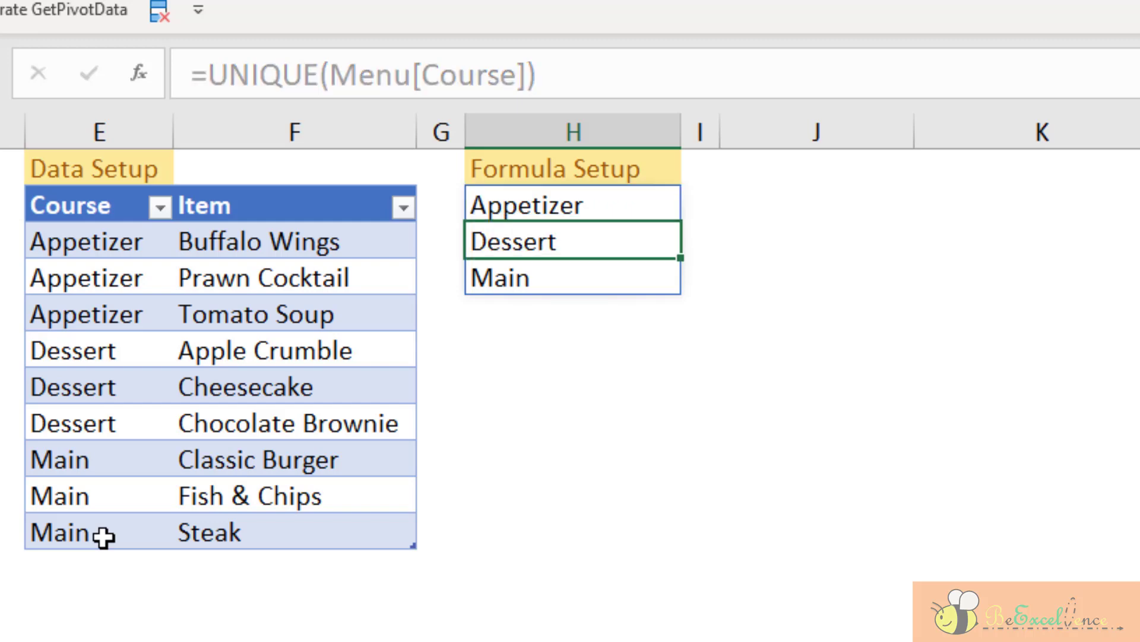
key(Down)
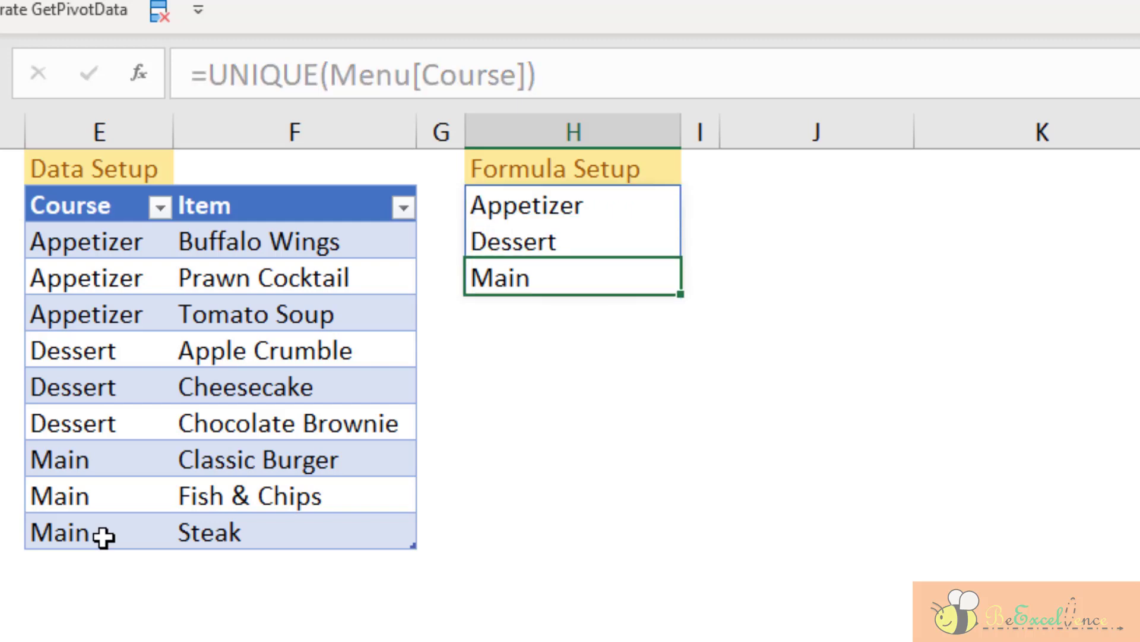
key(Up)
key(Down)
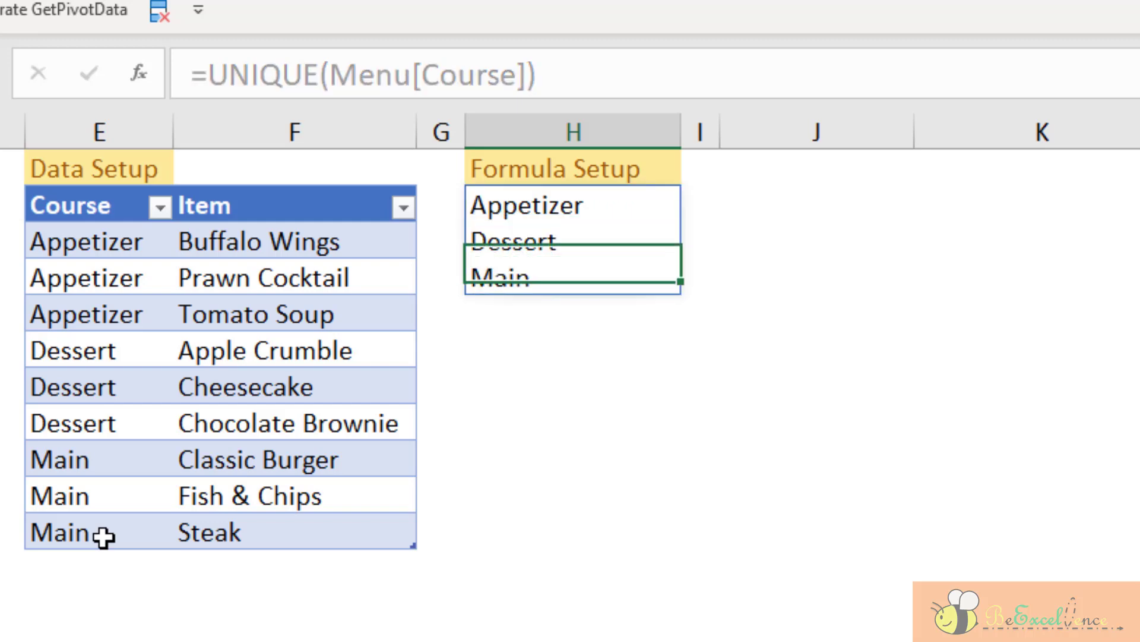
key(Up)
key(Down)
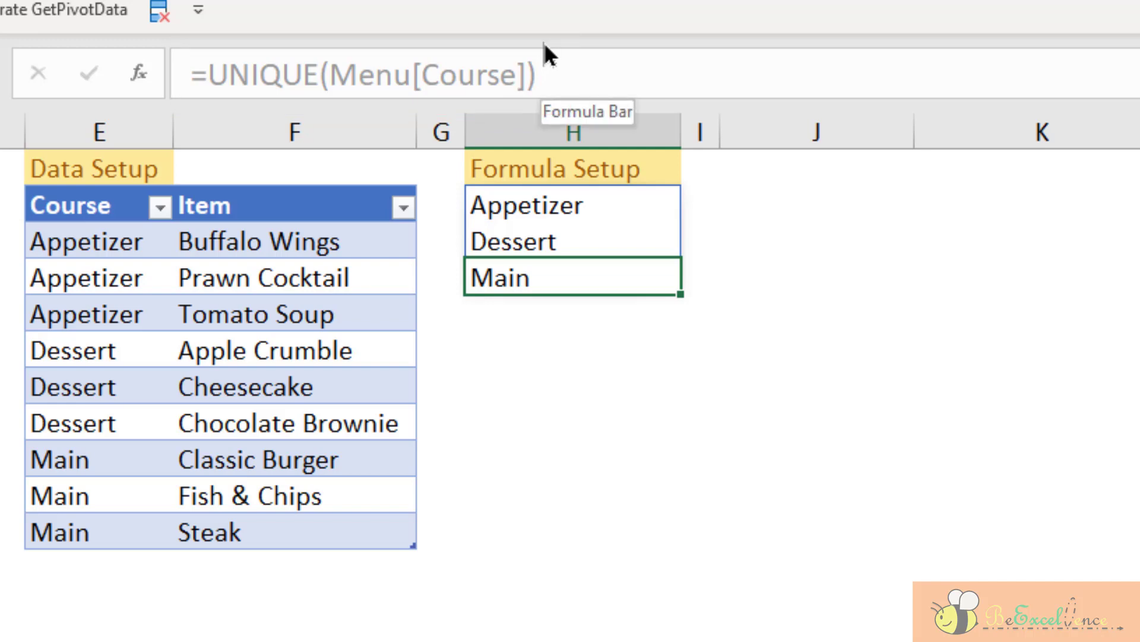
key(Up)
key(Up)
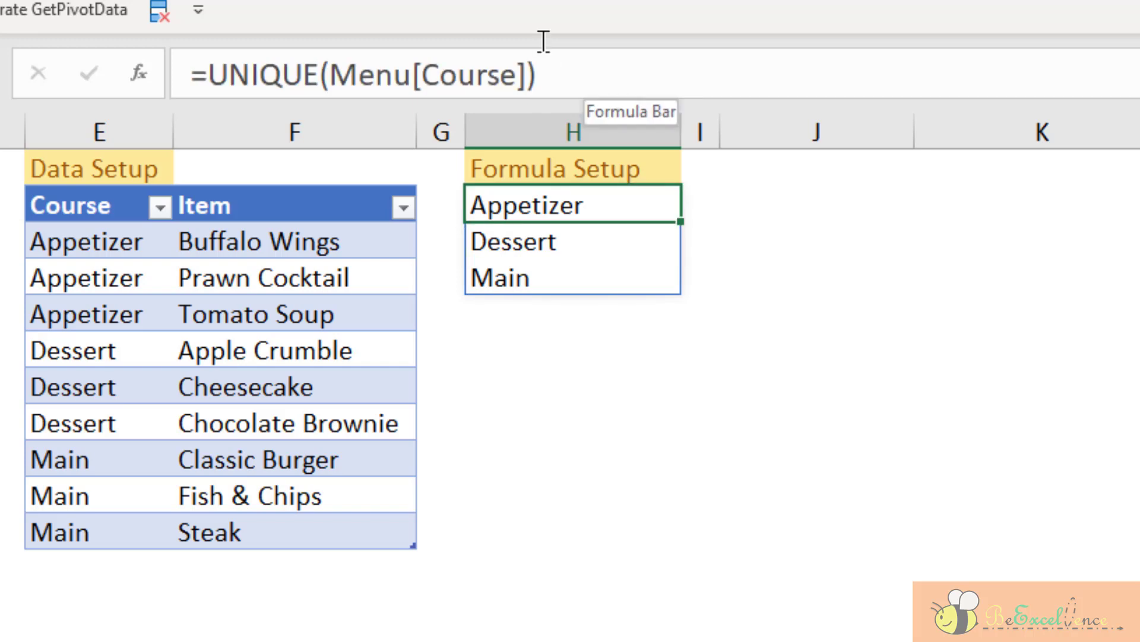
Step: Enter aa in H3 to obstruct the spill range of the H2 formula, and clear H3 again after inspecting both cells
key(Down)
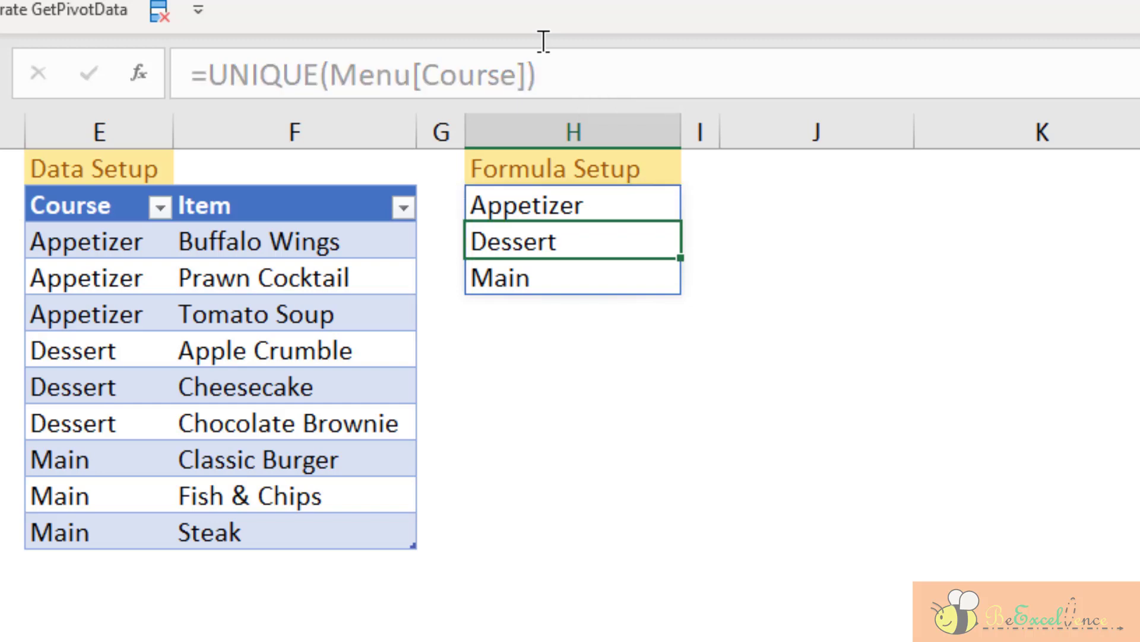
text(aa)
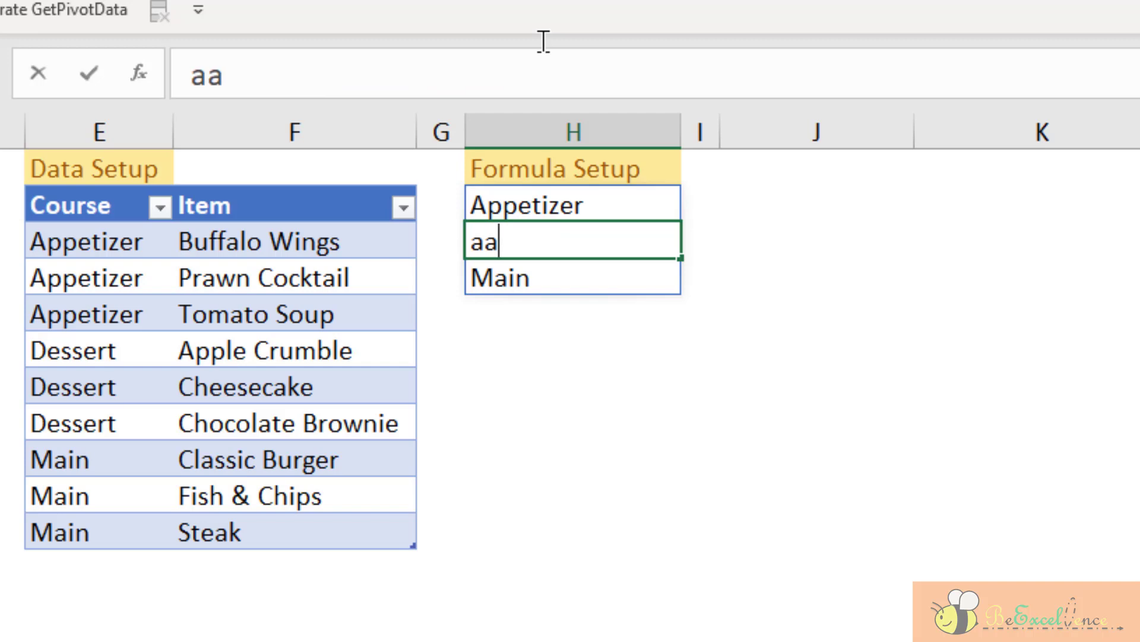
key(Return)
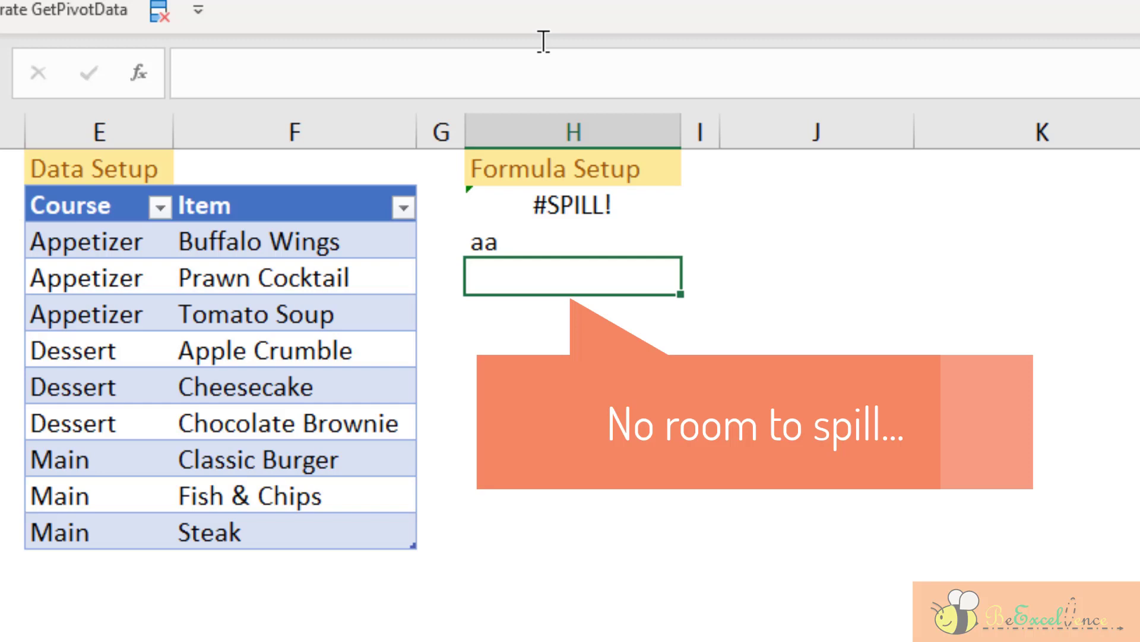
click(606, 208)
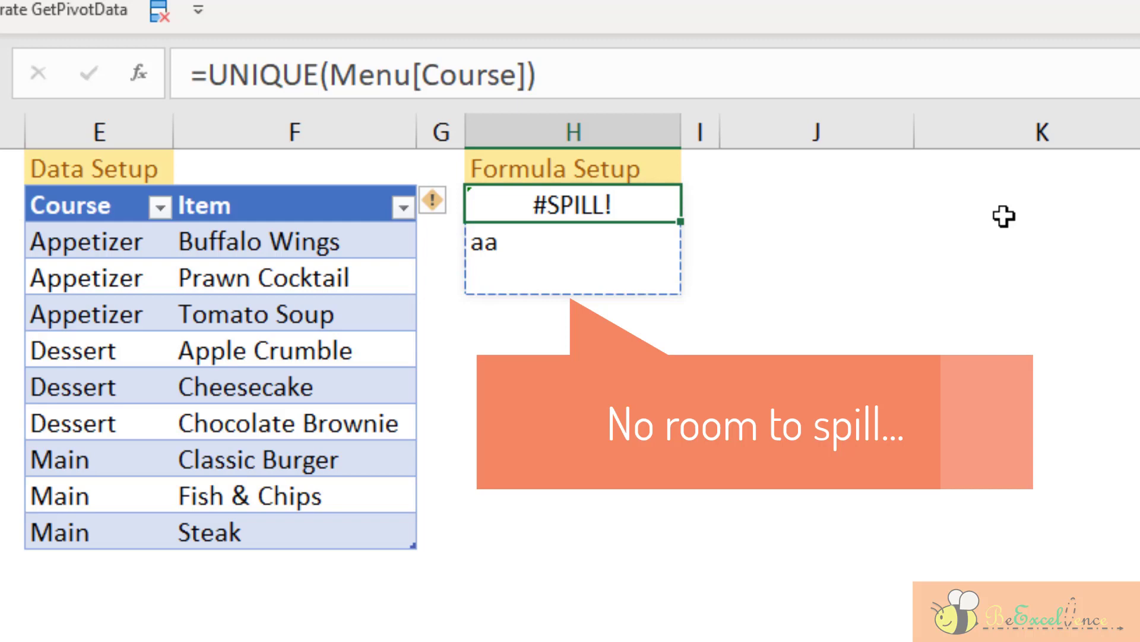
click(627, 242)
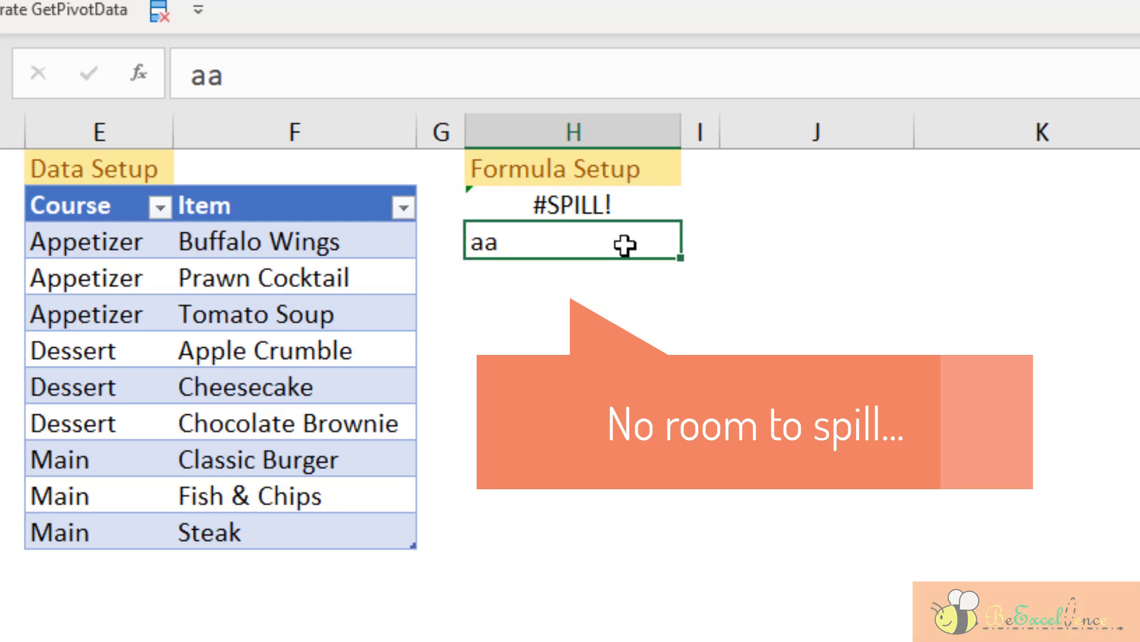
click(637, 210)
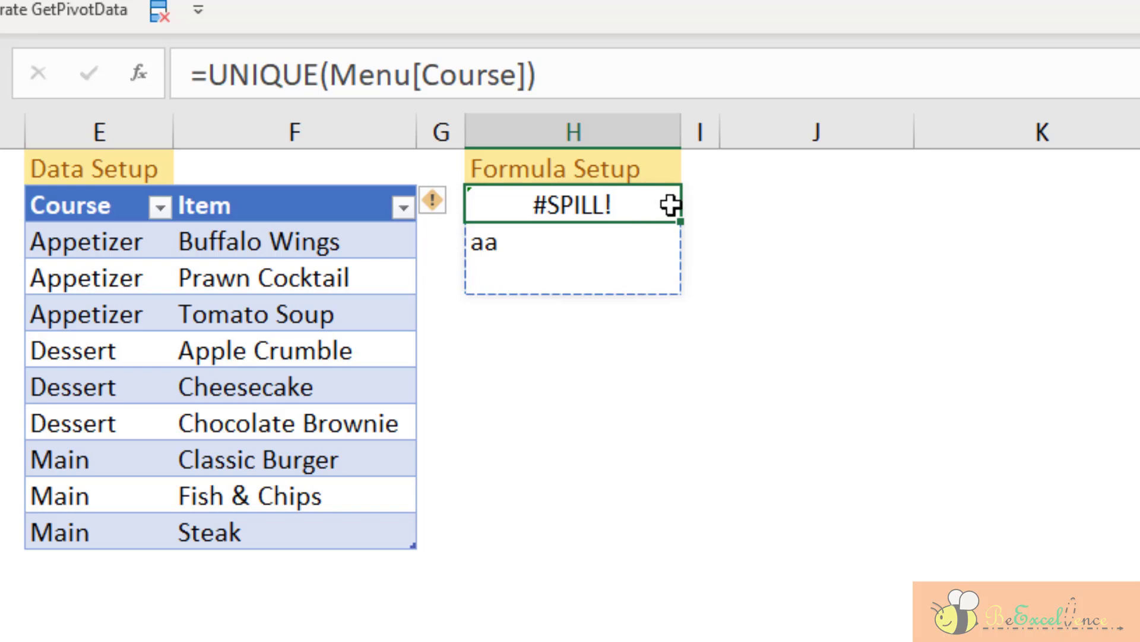
click(612, 245)
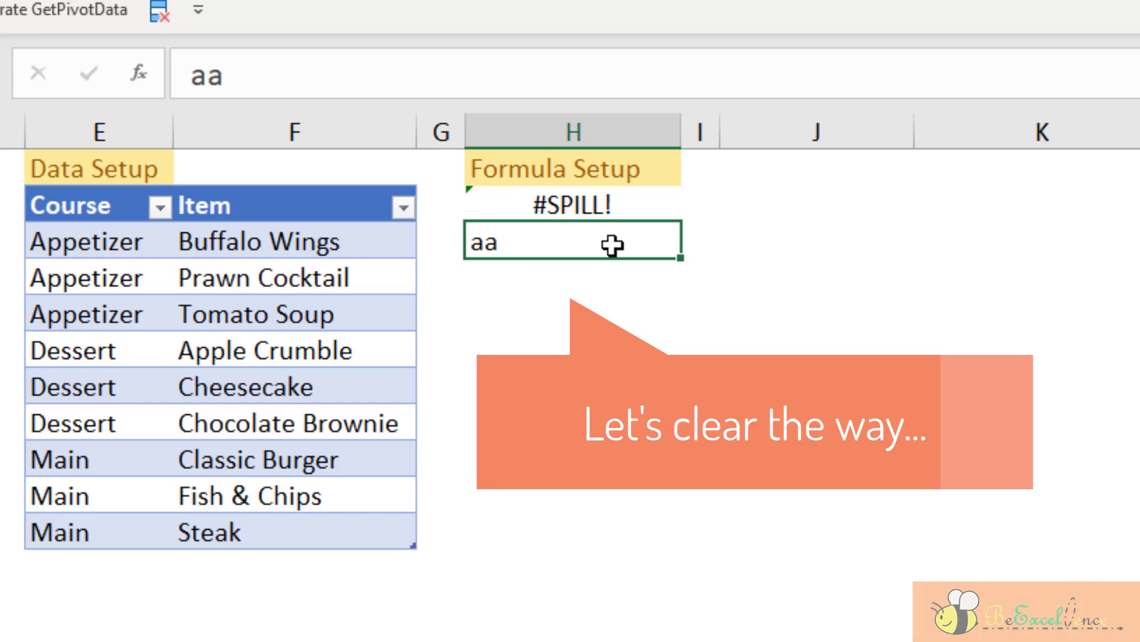
key(Delete)
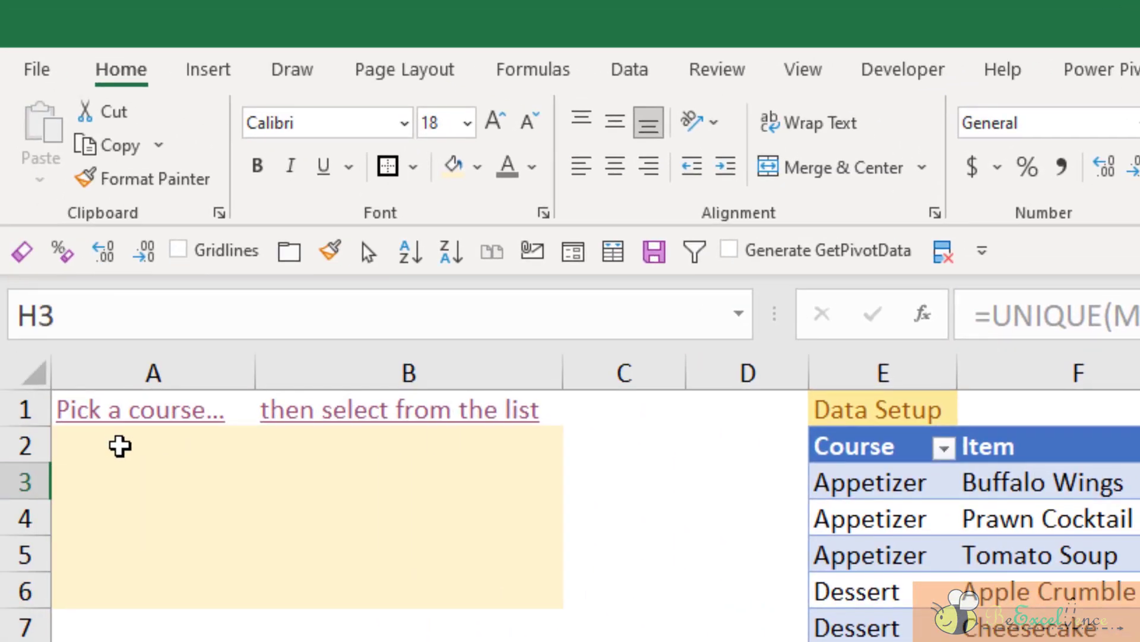
Step: Set up list data validation for the course cells A2:A6 with the source =$H$2:$H$4
click(120, 445)
drag(121, 525, 127, 572)
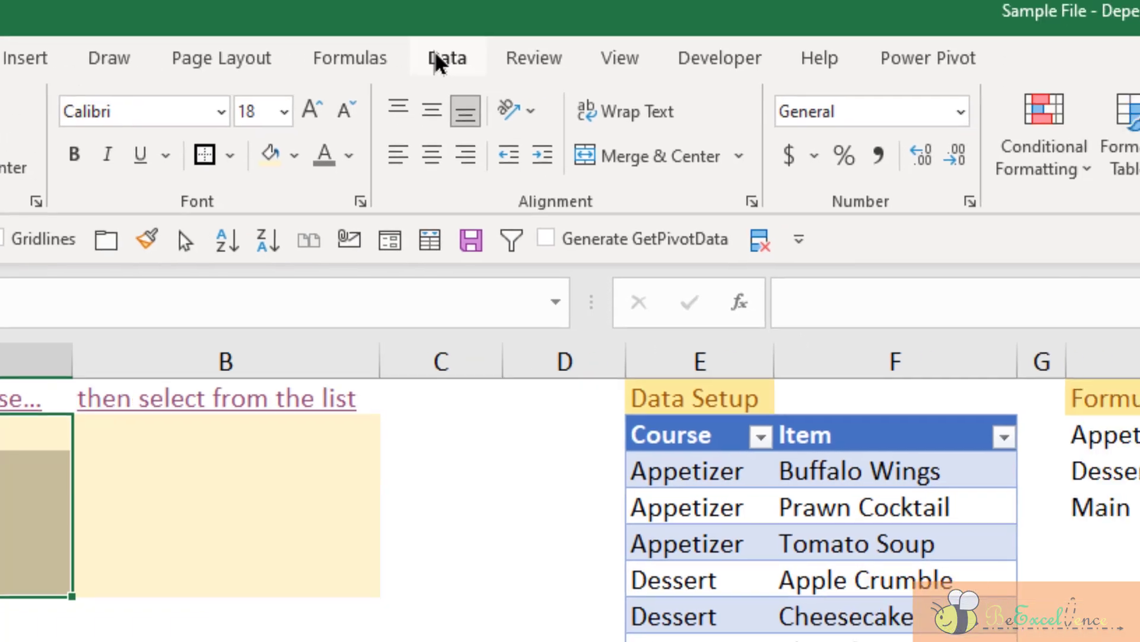
click(438, 59)
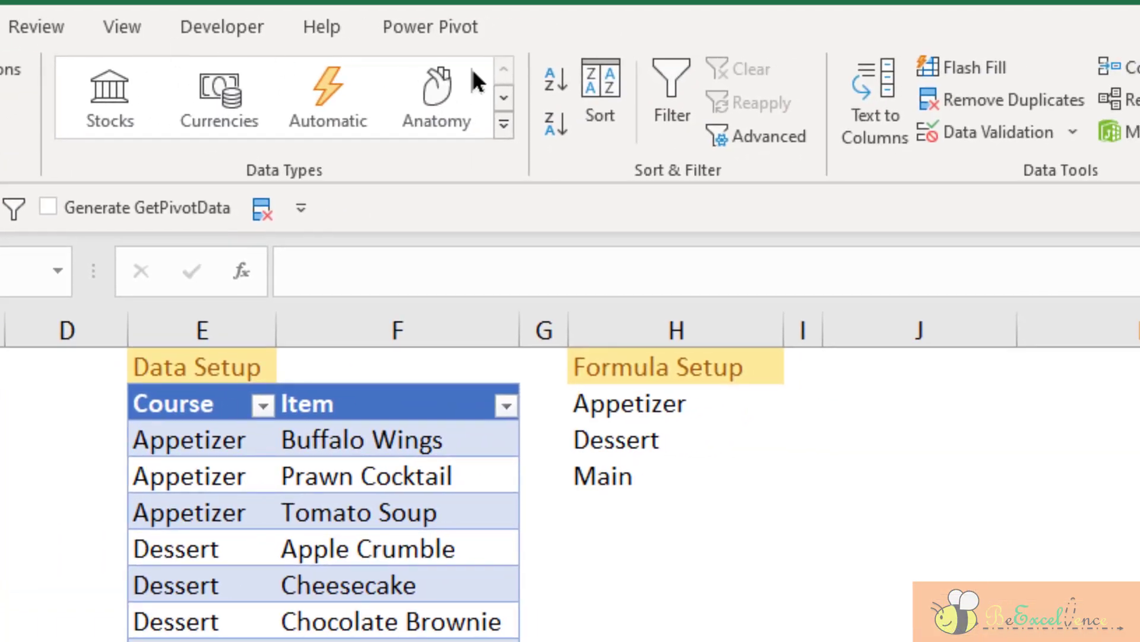
click(1010, 119)
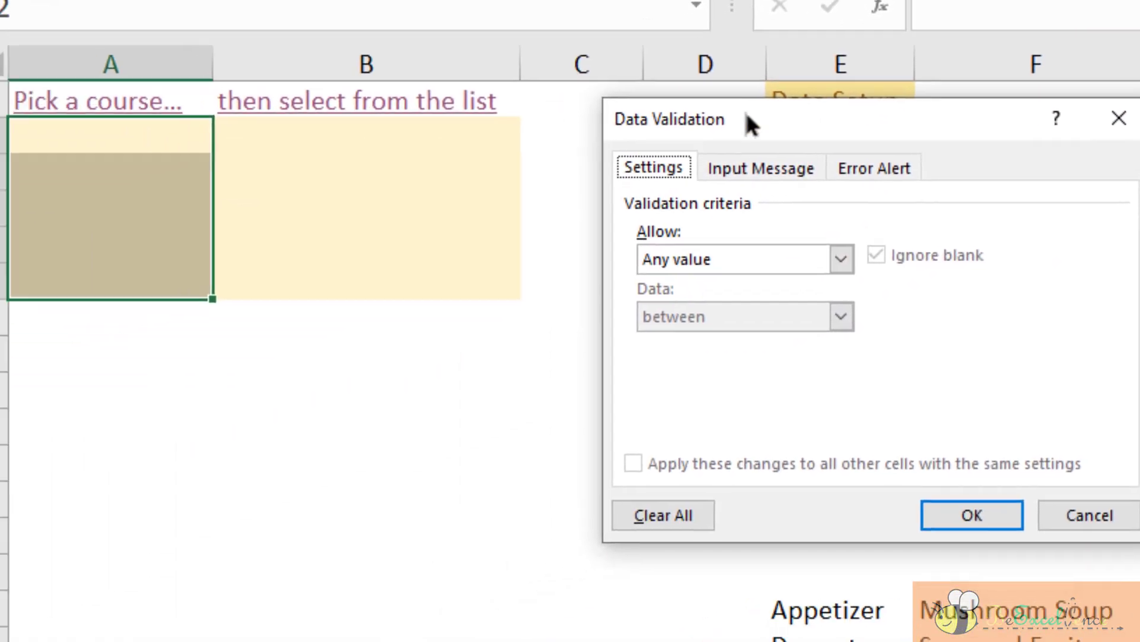
drag(744, 110, 670, 109)
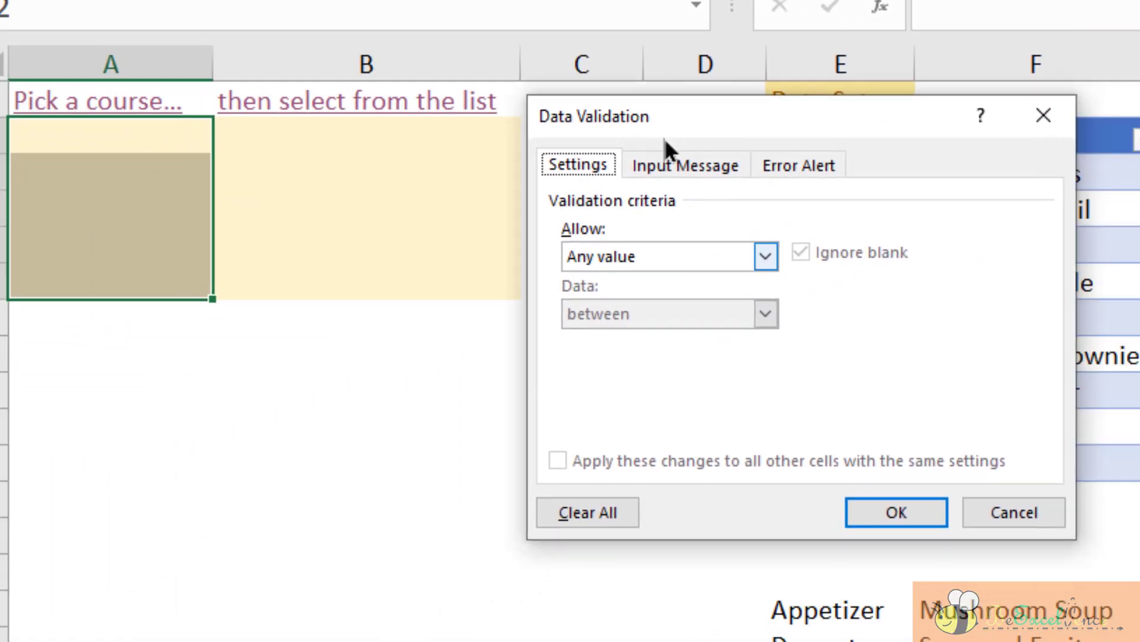
click(647, 257)
click(667, 337)
click(664, 365)
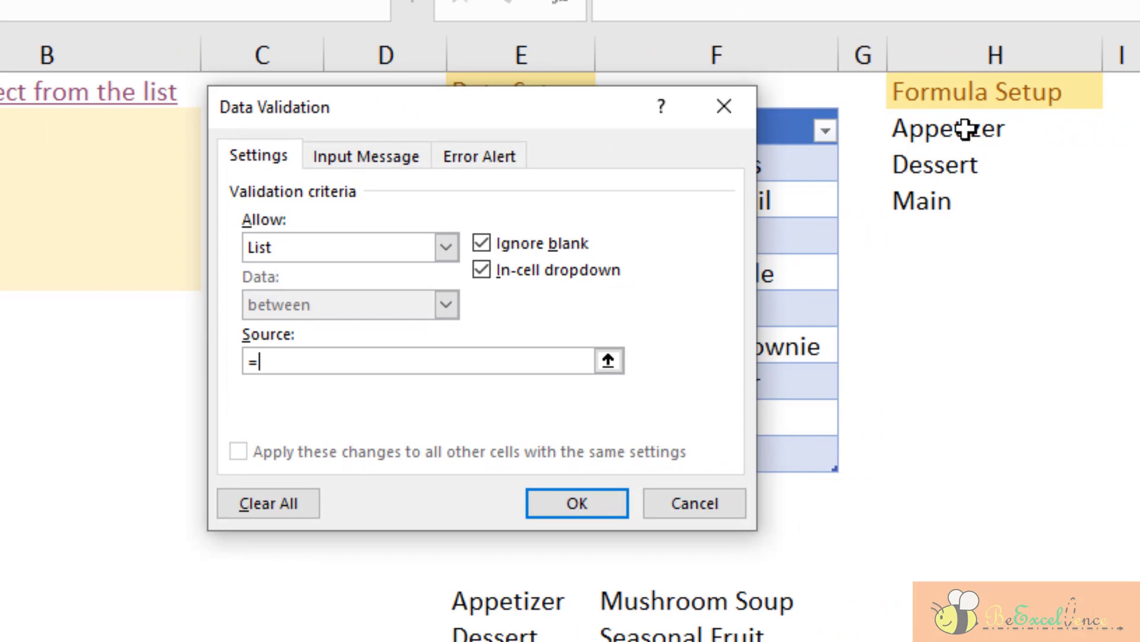
drag(1139, 137, 1139, 217)
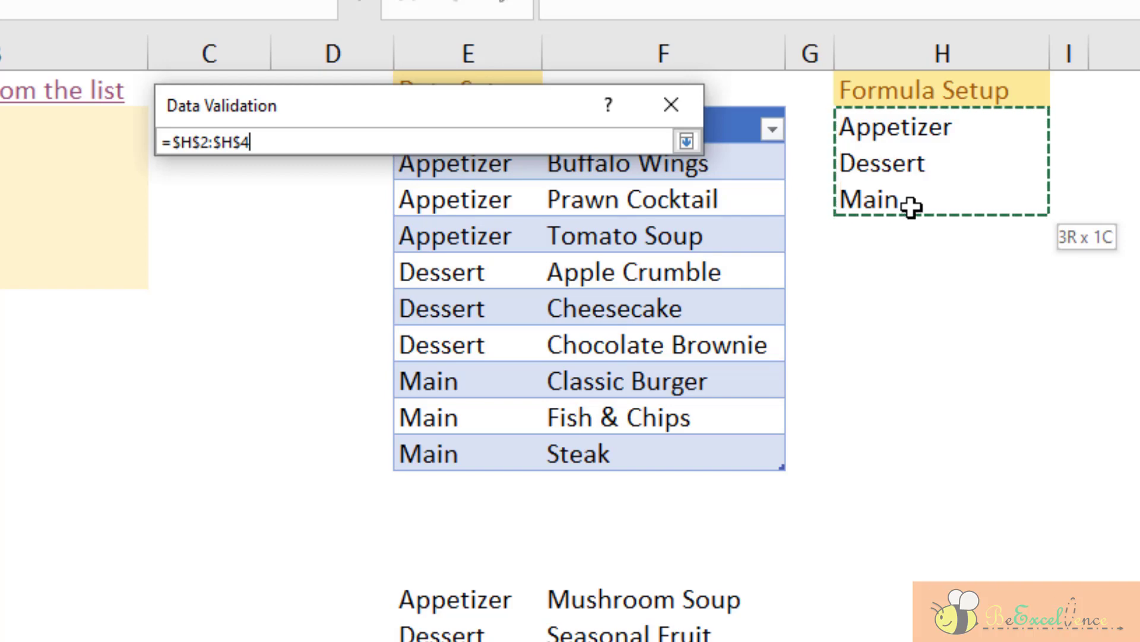
key(Return)
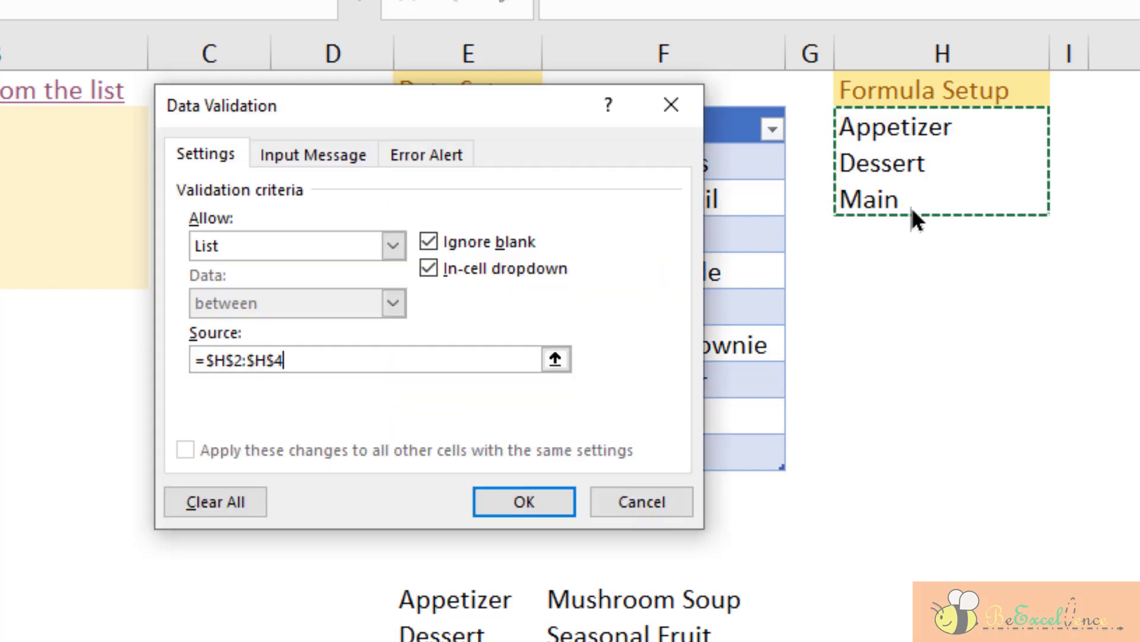
Step: Change the validation source to the spill reference =$H$2# and apply it to A2:A6
click(317, 359)
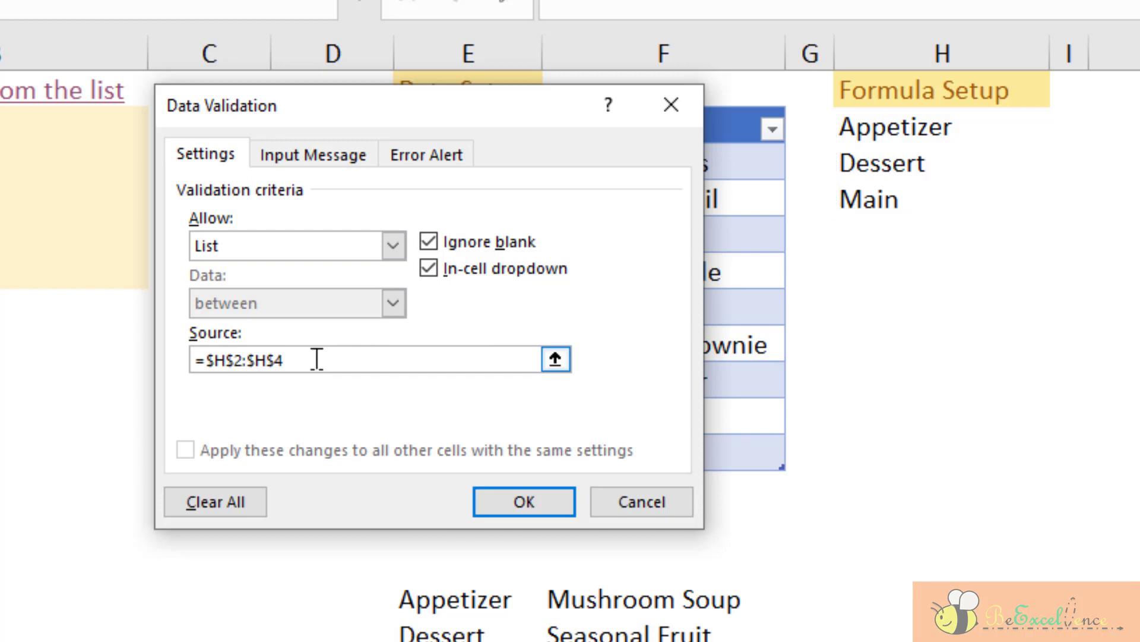
key(BackSpace)
key(BackSpace)
key(BackSpace)
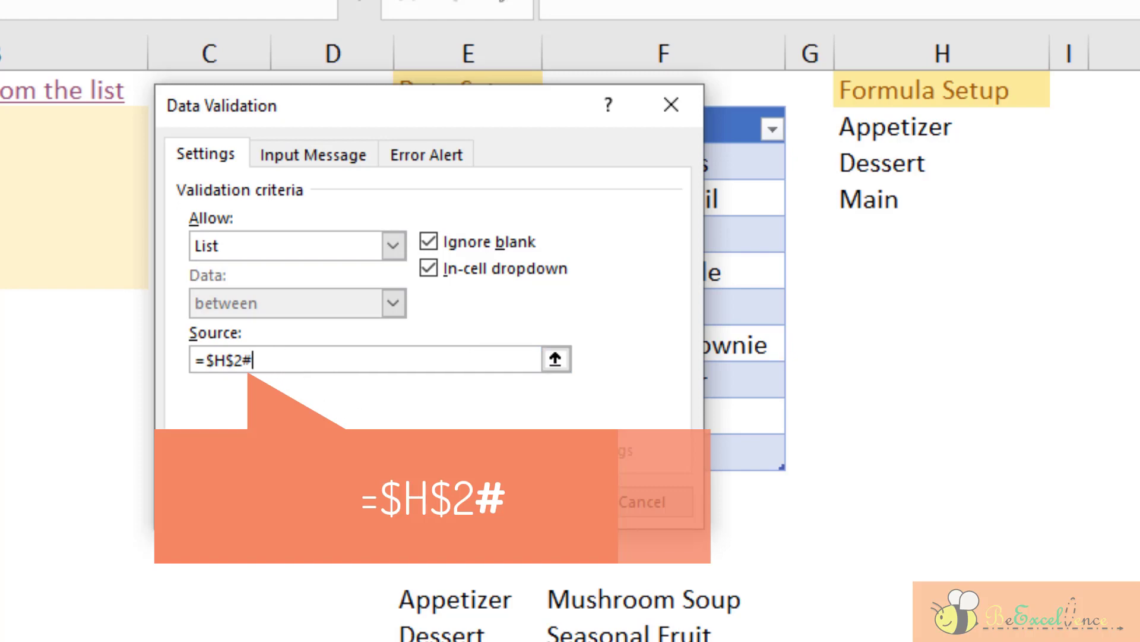
click(526, 502)
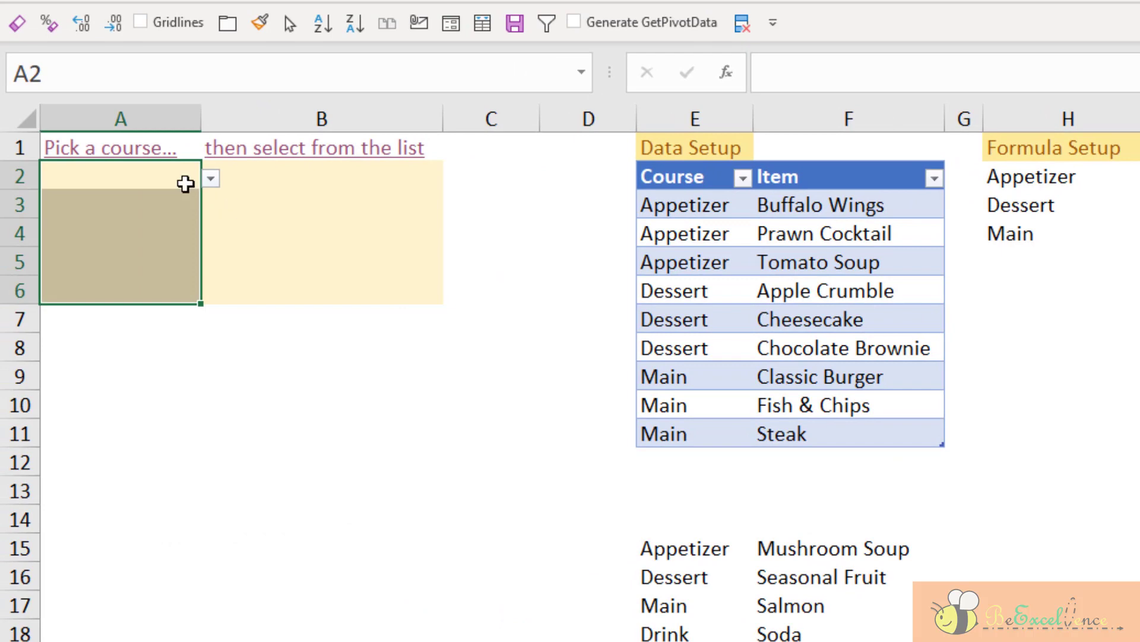
Step: Choose Dessert from the course dropdowns in A2 and A3, and view the list offered in A4
click(185, 184)
click(211, 178)
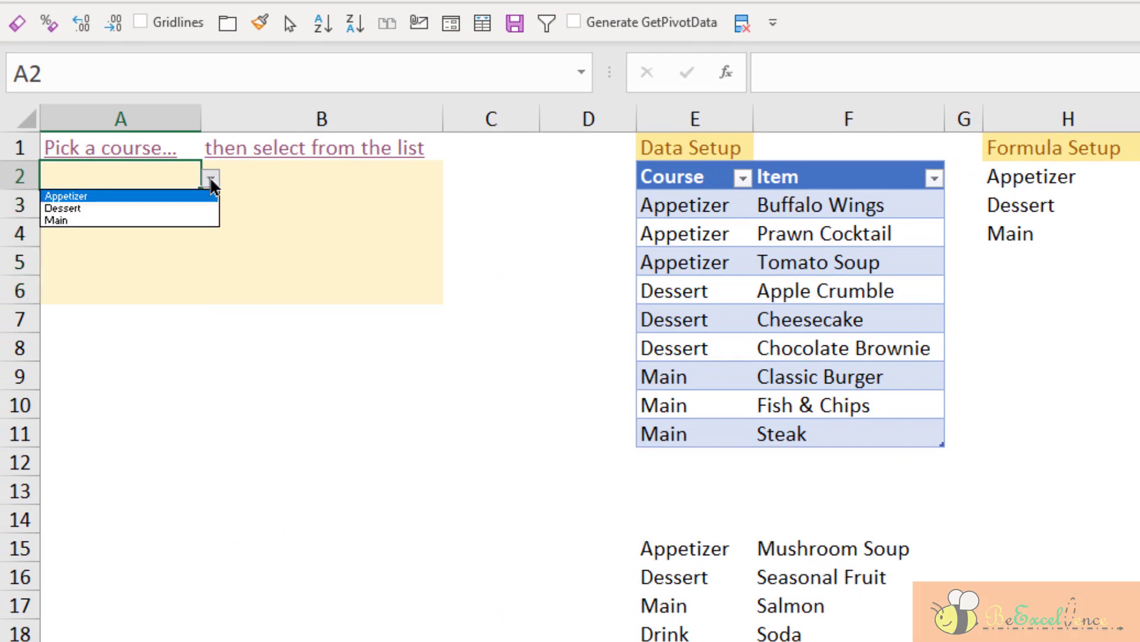
click(191, 207)
click(174, 205)
click(210, 209)
click(197, 235)
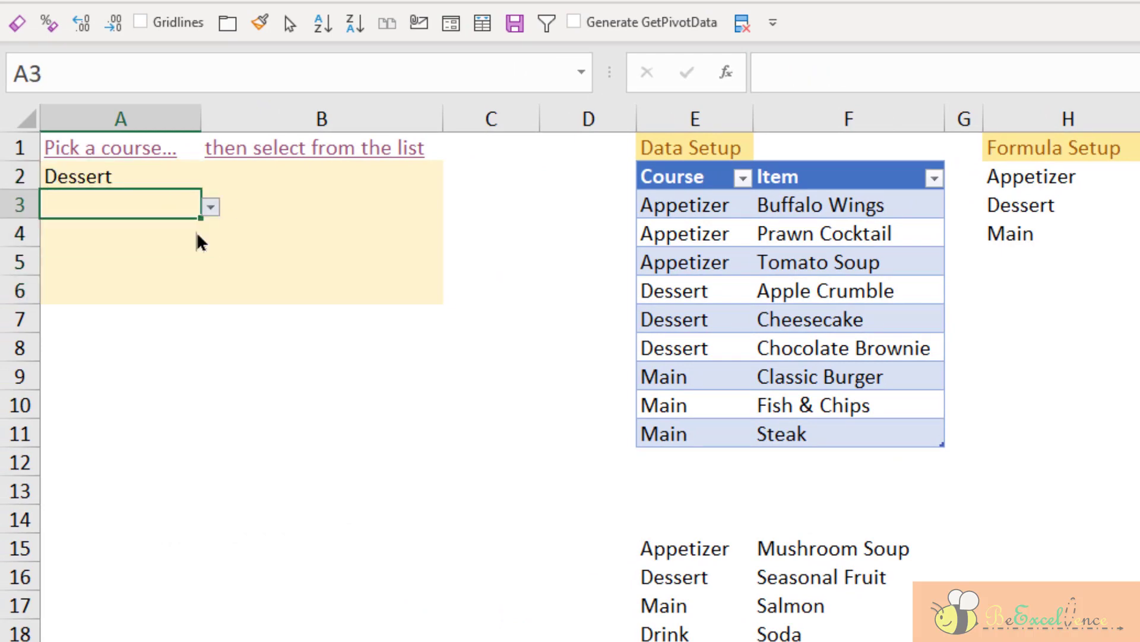
click(184, 236)
click(211, 236)
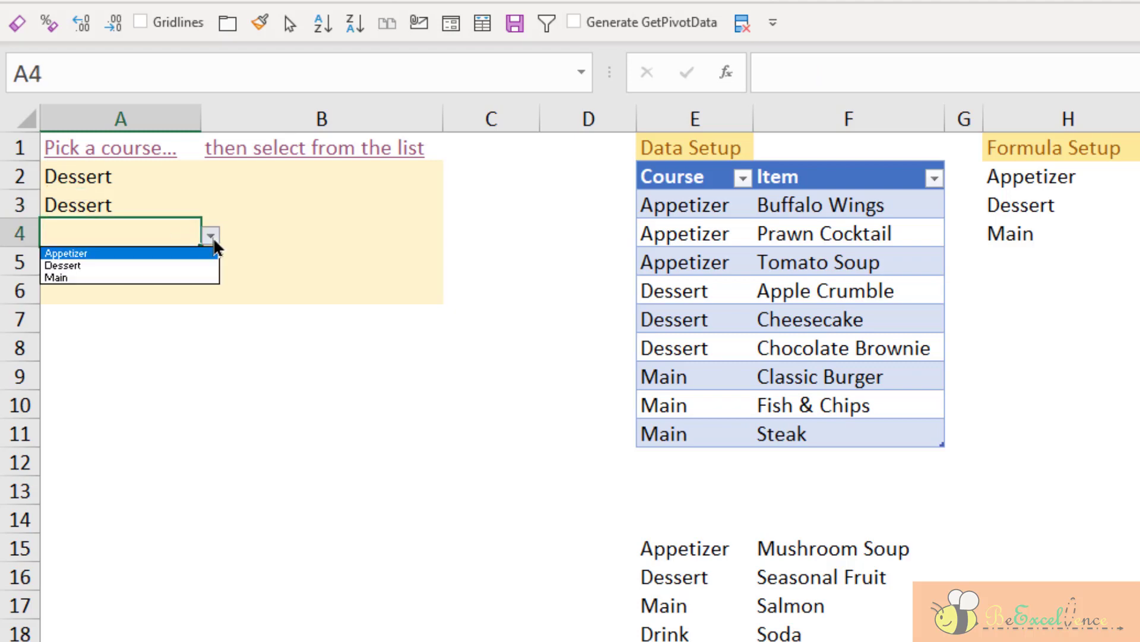
click(565, 422)
Step: Add a test course abc in E12 directly below the Menu table and check the spilled course list at H5
click(665, 458)
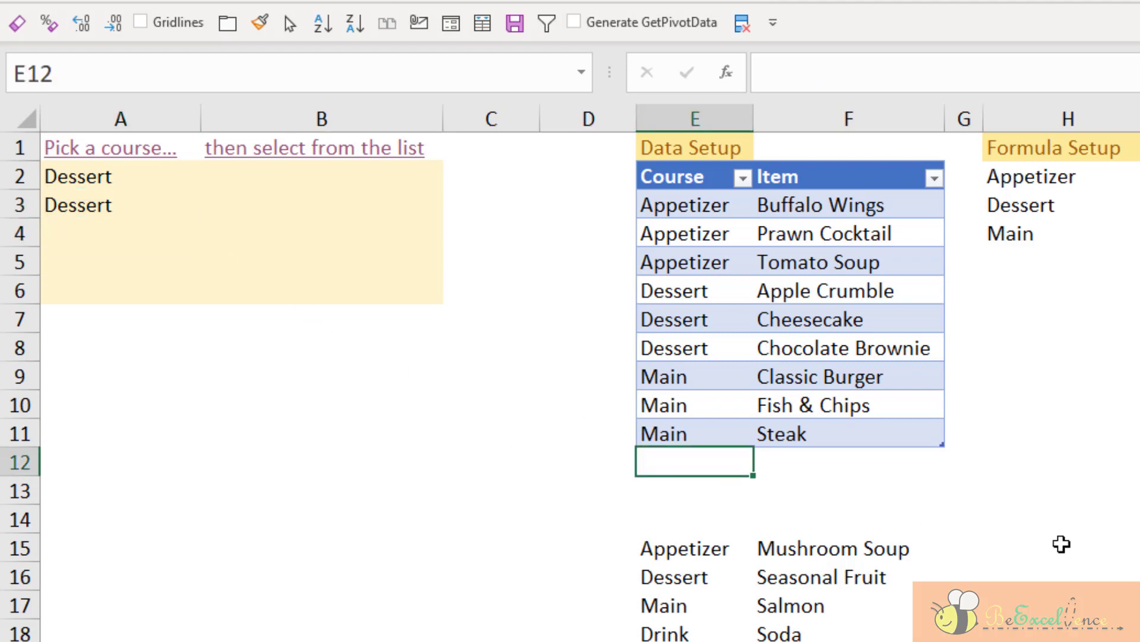
text(abc)
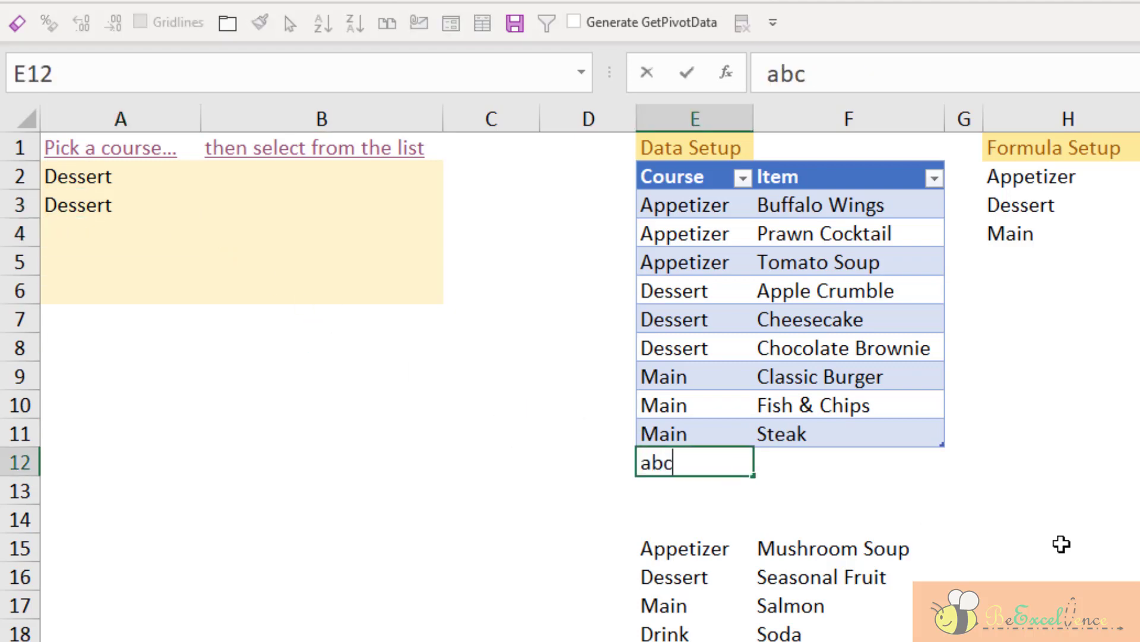
key(Return)
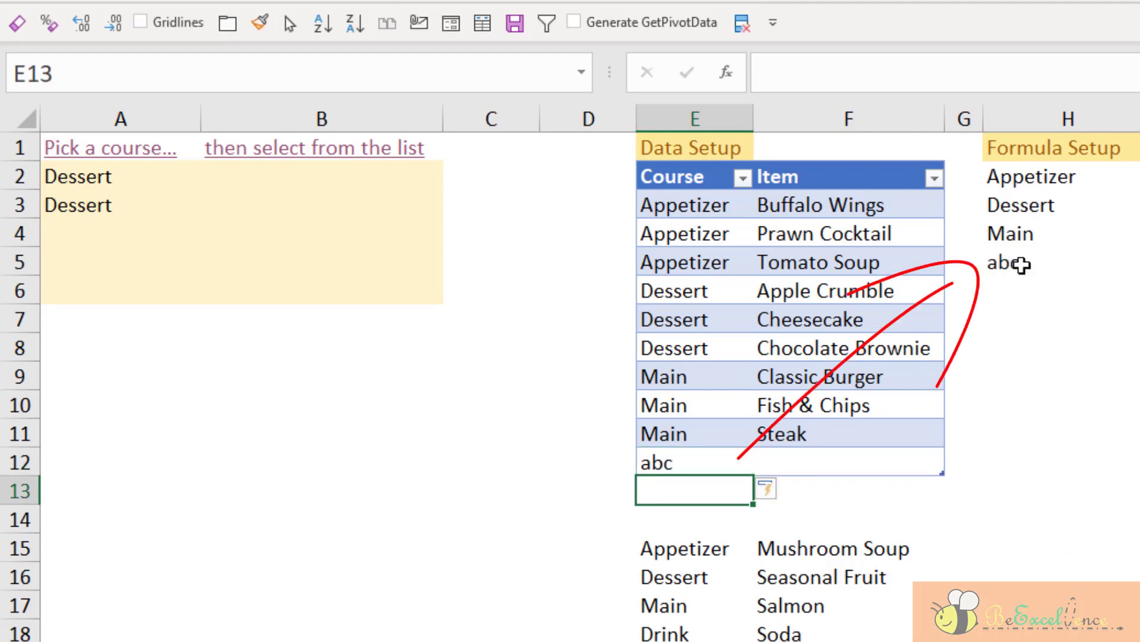
click(1018, 264)
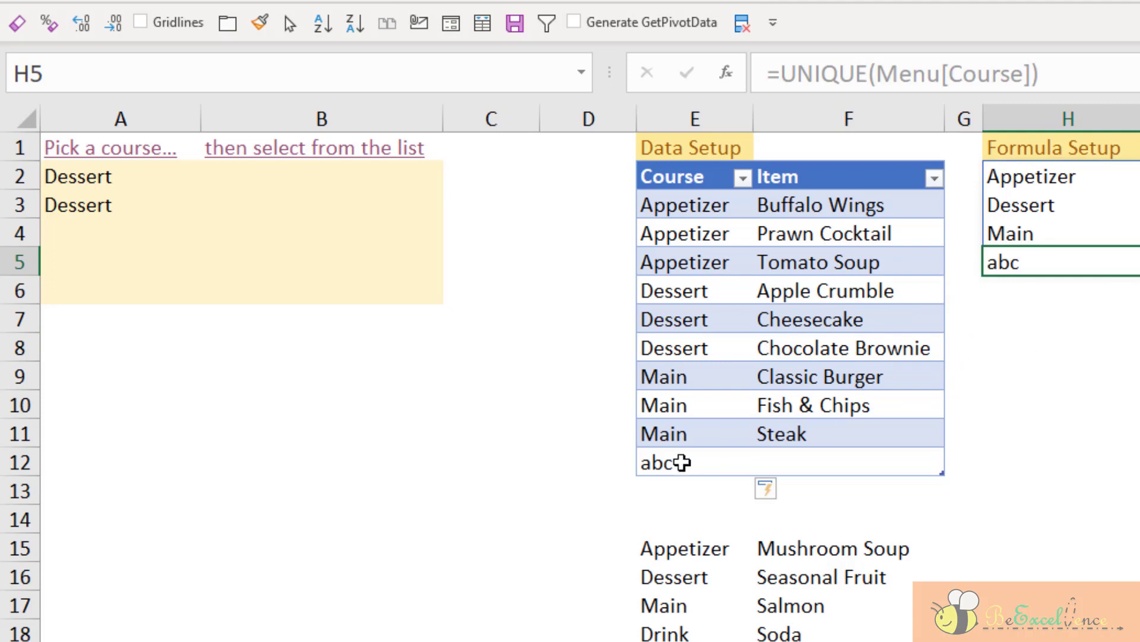
click(682, 462)
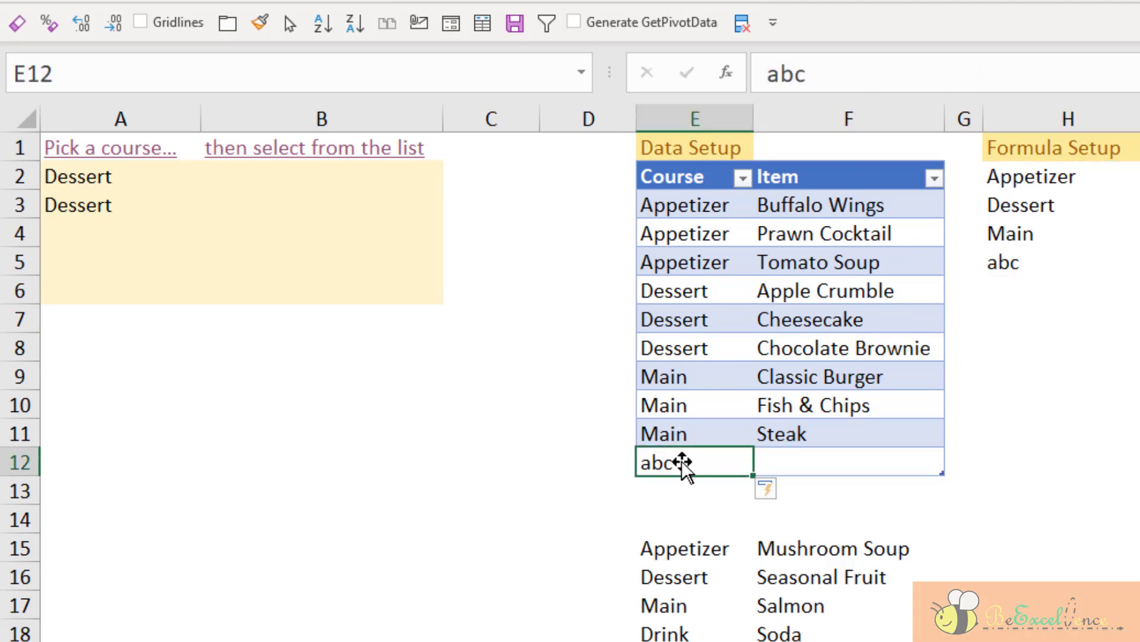
click(1045, 256)
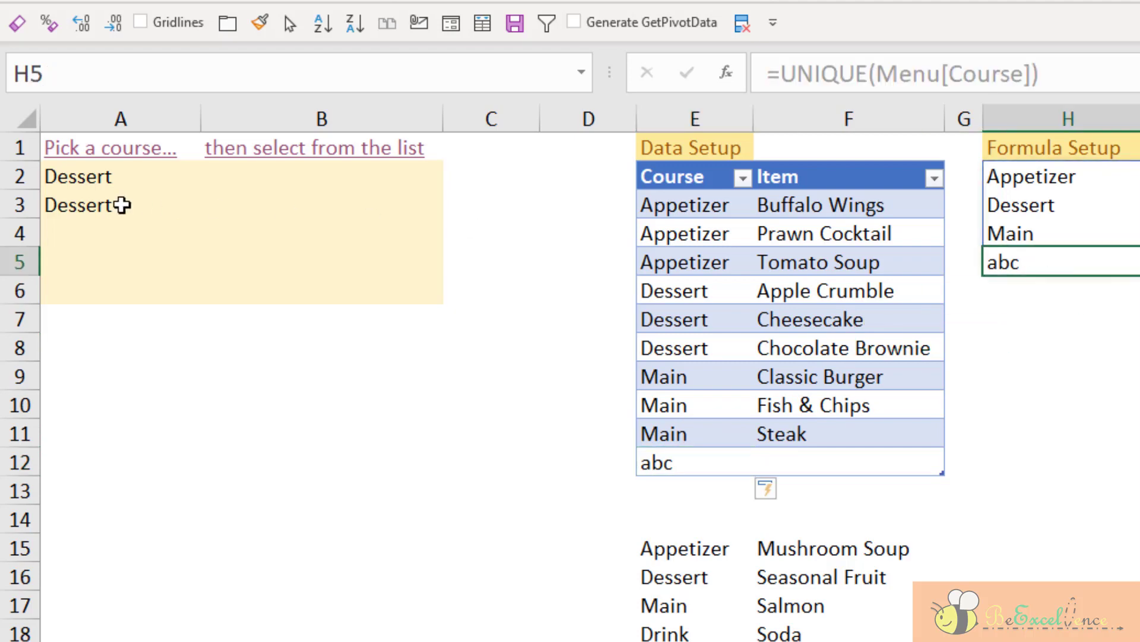
Step: Choose the test course abc from the course dropdown in A3
click(122, 205)
click(210, 207)
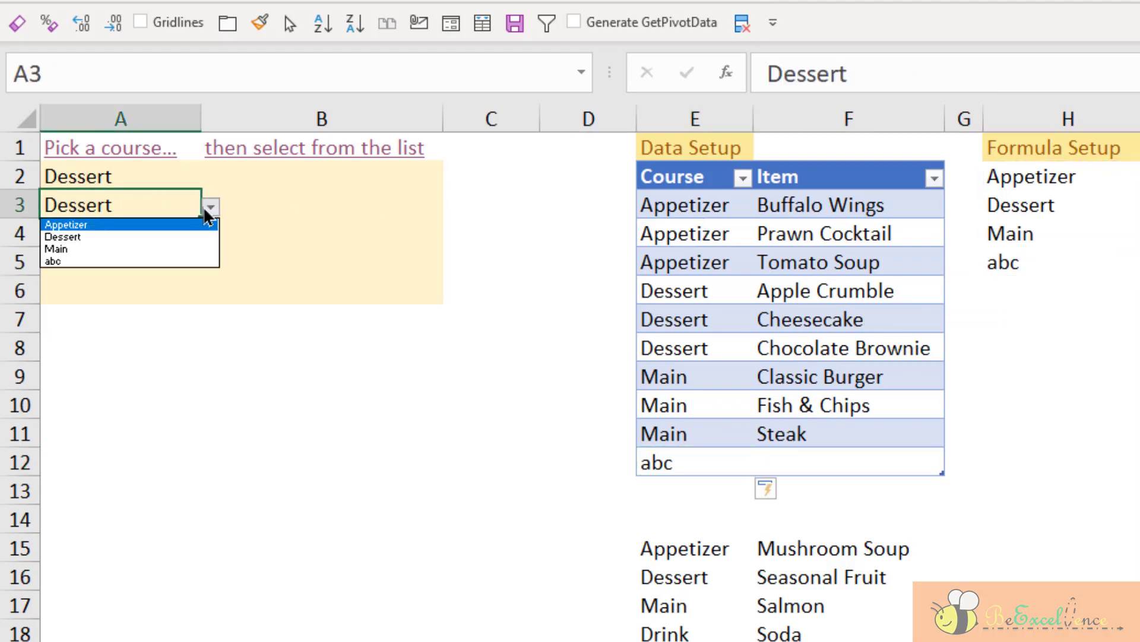
key(End)
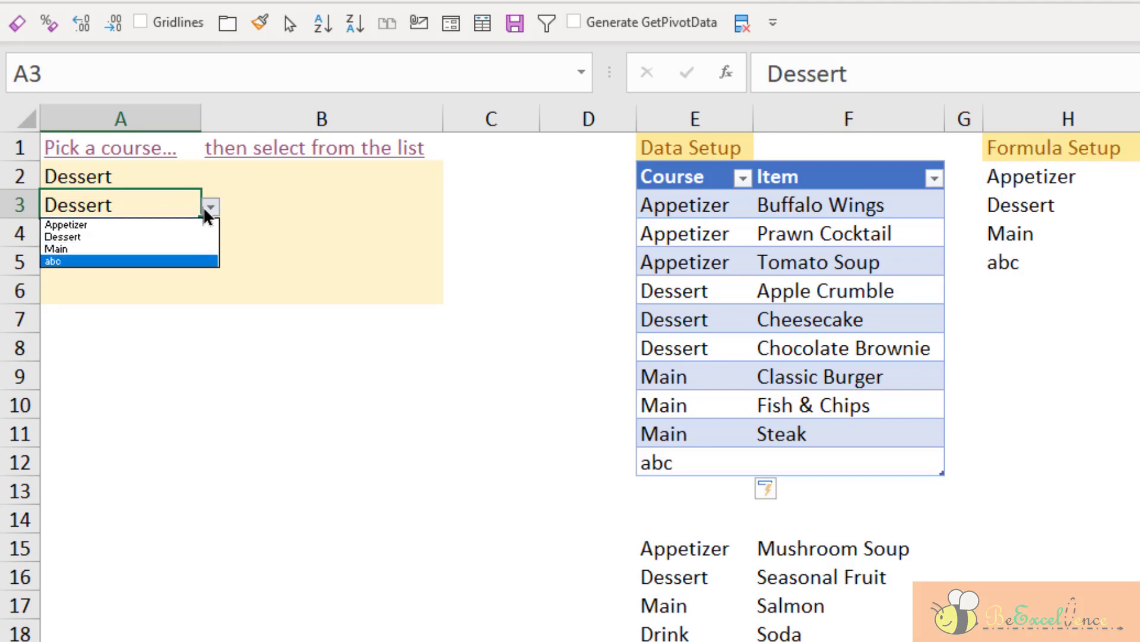
click(192, 262)
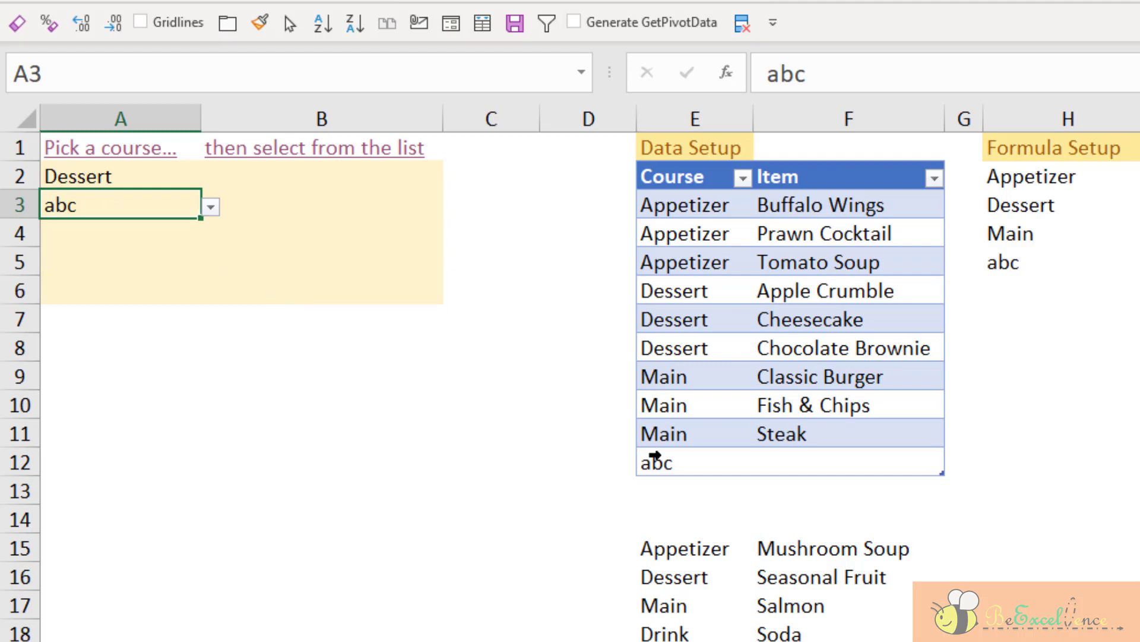
Step: Undo the abc choice in A3 and the test course entry below the Menu table
mouse_move(654, 457)
mouse_down()
mouse_move(759, 469)
mouse_move(285, 175)
mouse_move(300, 282)
mouse_up()
key(ctrl+z)
key(ctrl+z)
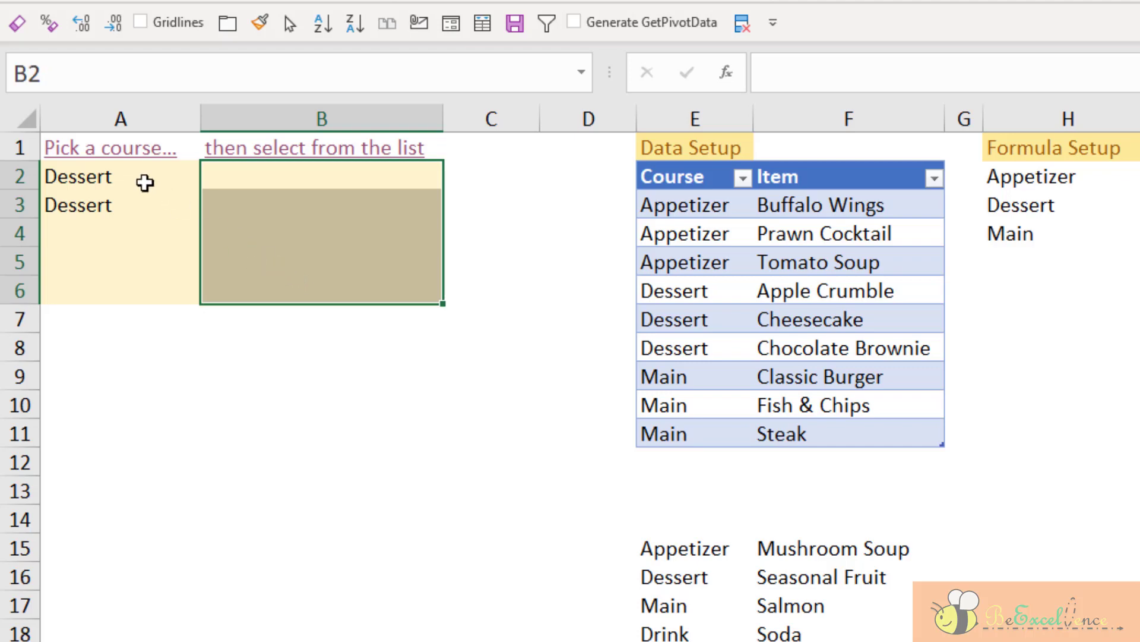
Step: Choose Appetizer from the course dropdown in A3
click(148, 178)
click(142, 204)
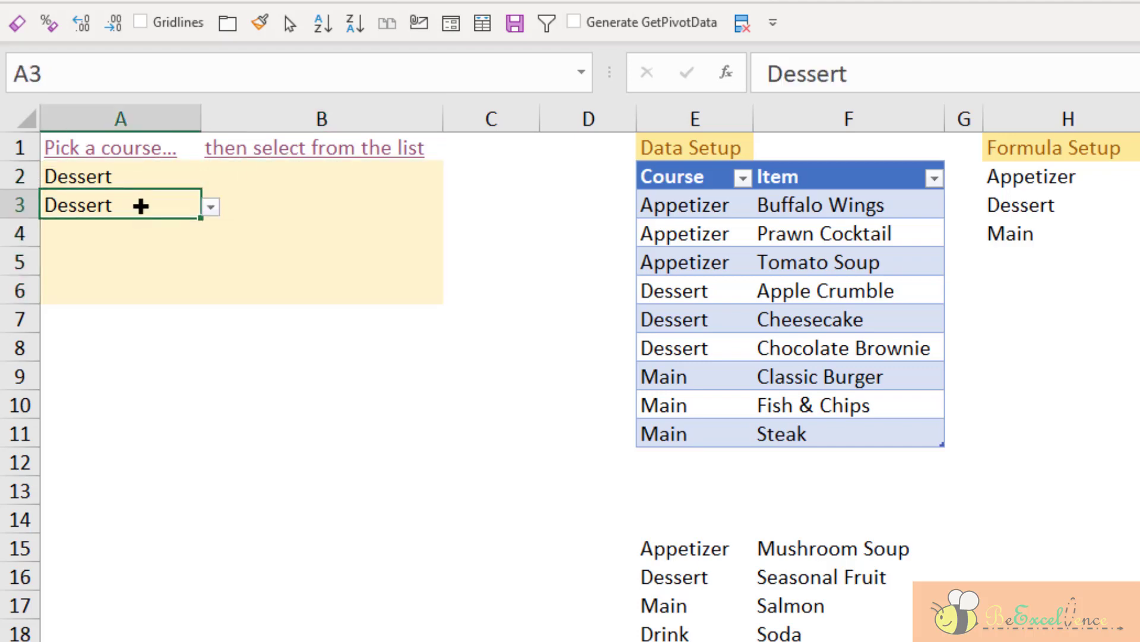
click(209, 208)
click(184, 218)
click(211, 209)
click(196, 224)
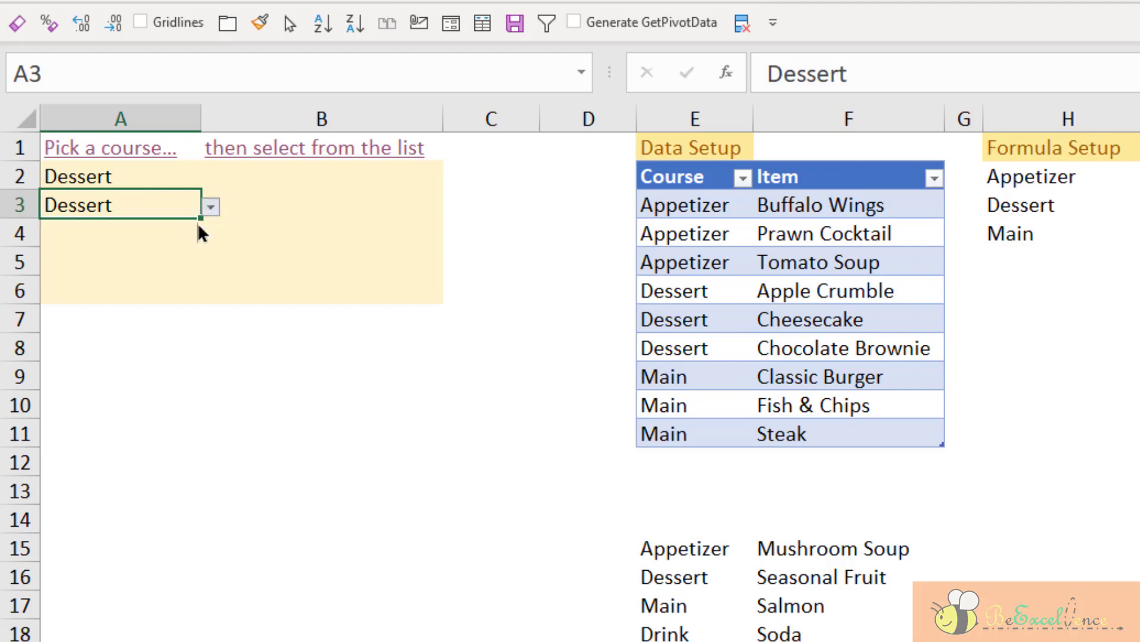
click(353, 210)
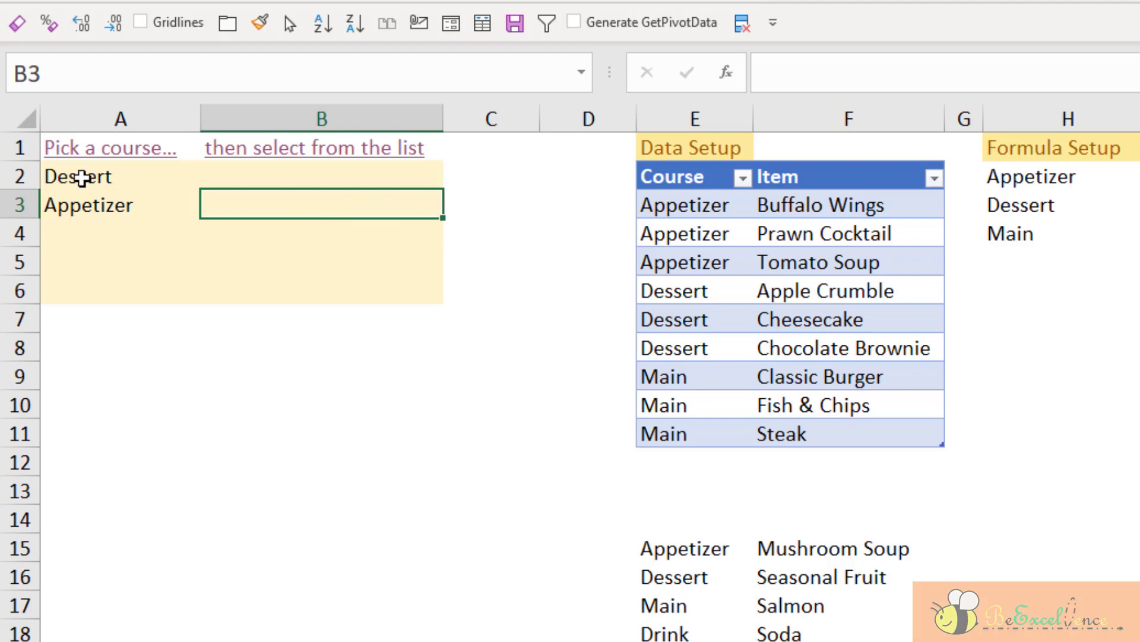
click(84, 178)
click(381, 184)
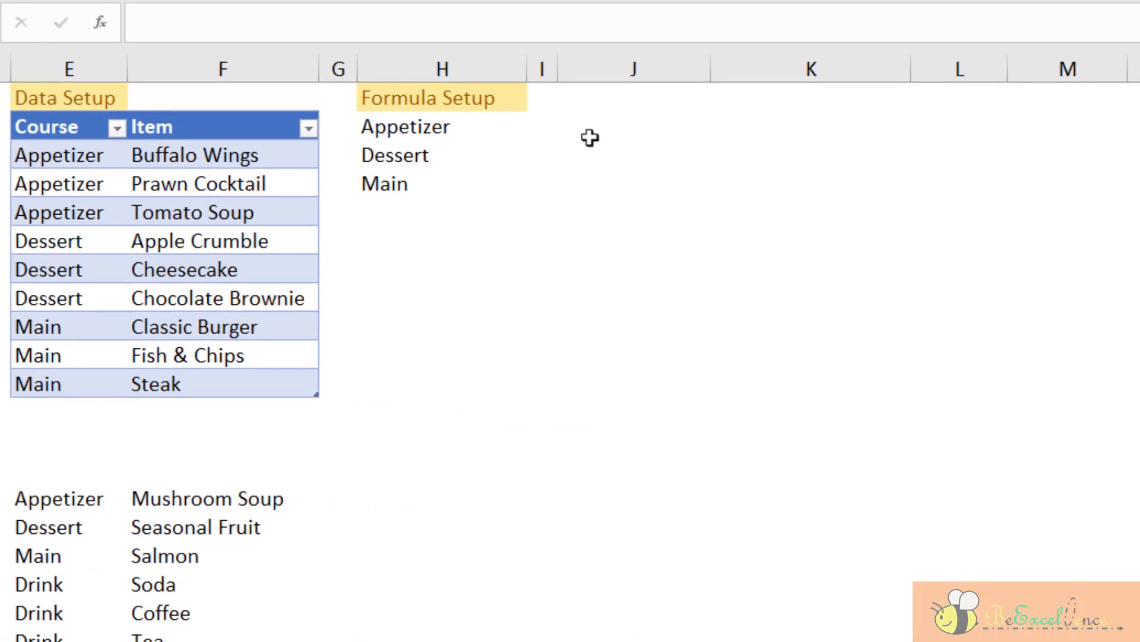
Step: Enter the formula =FILTER(Menu[Item],Menu[Course]=A2,"") in J2 to list the items of the course chosen in A2
click(620, 138)
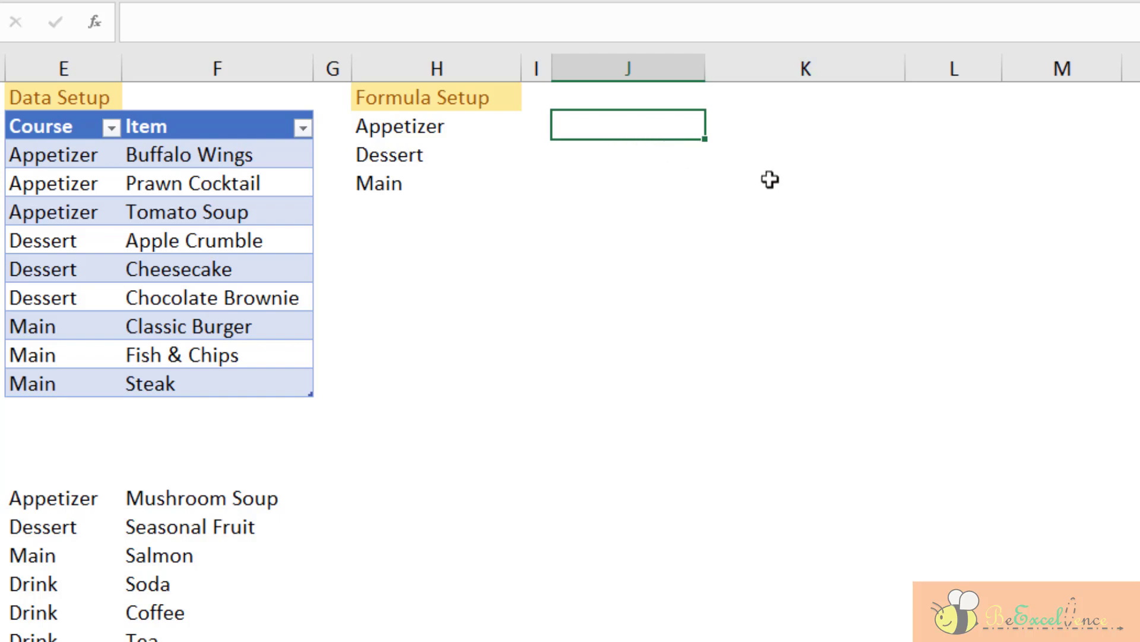
text(=)
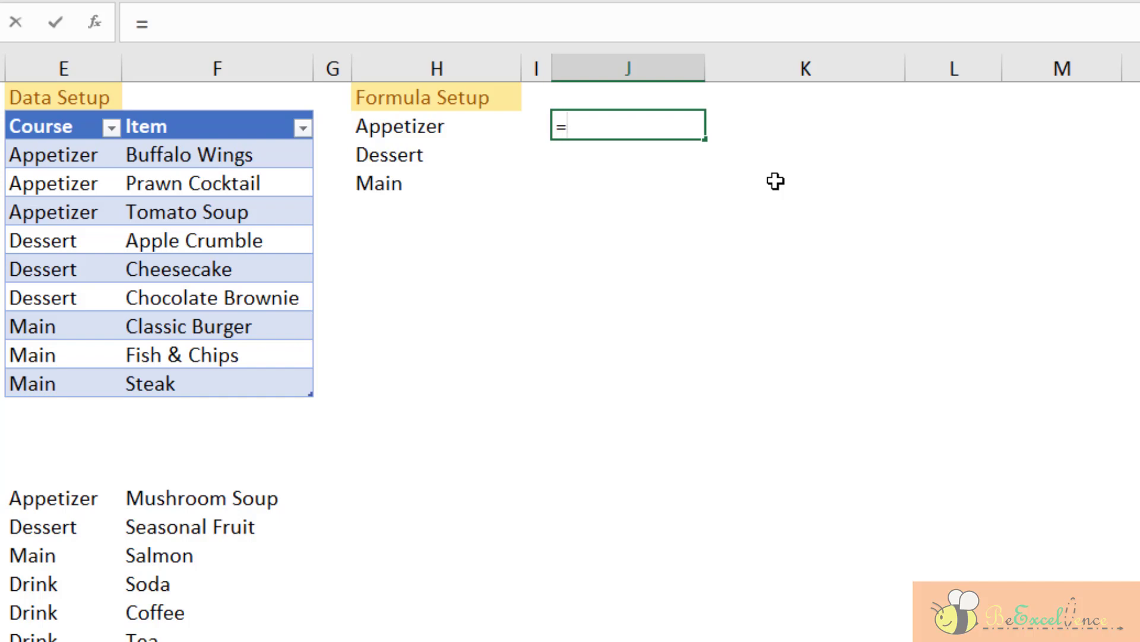
text(filter)
key(Tab)
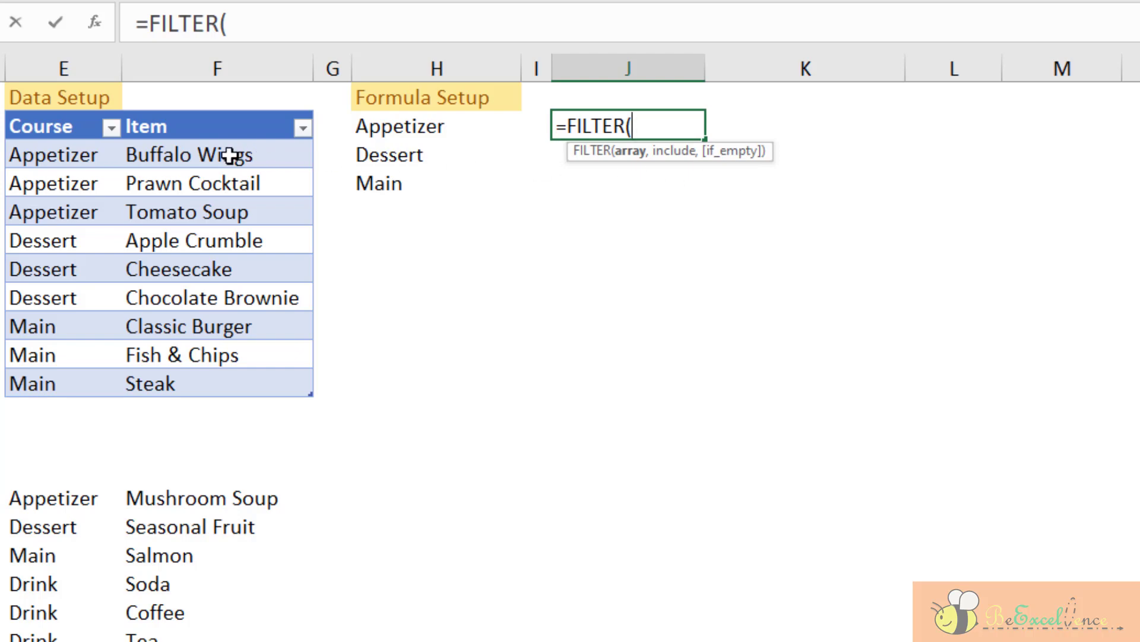
drag(230, 158, 227, 377)
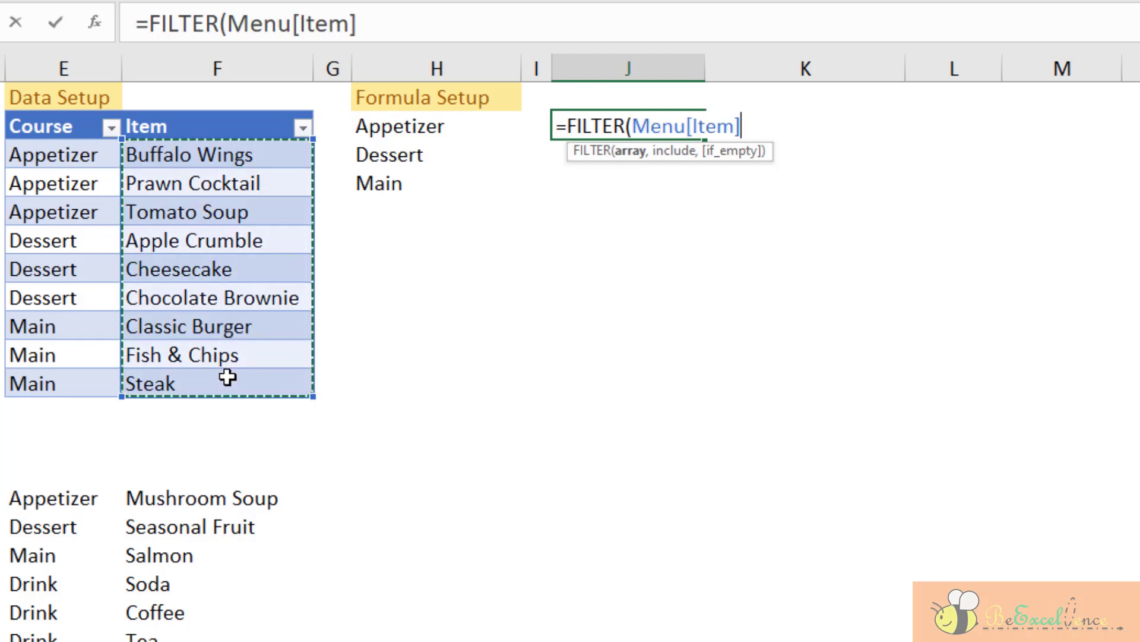
text(,)
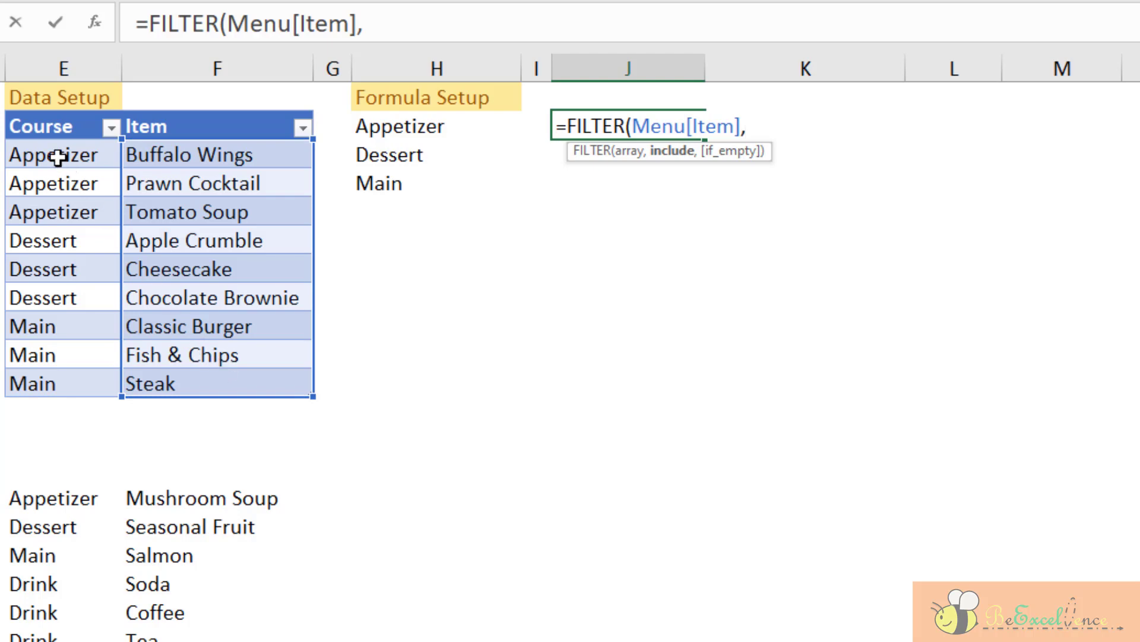
drag(51, 153, 51, 384)
text(=)
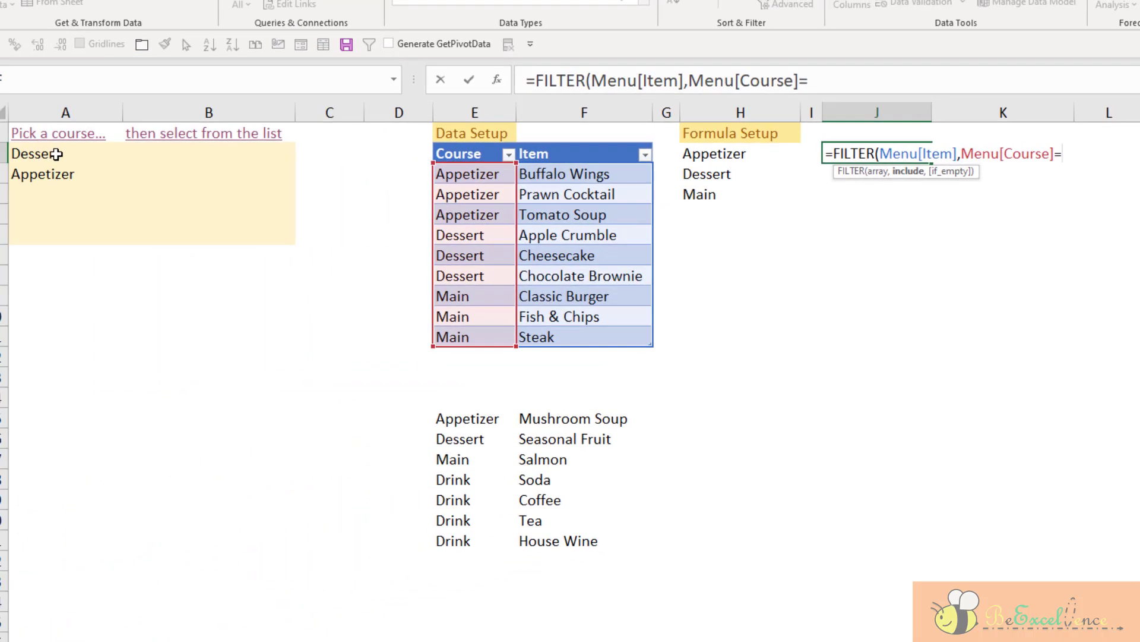
click(56, 154)
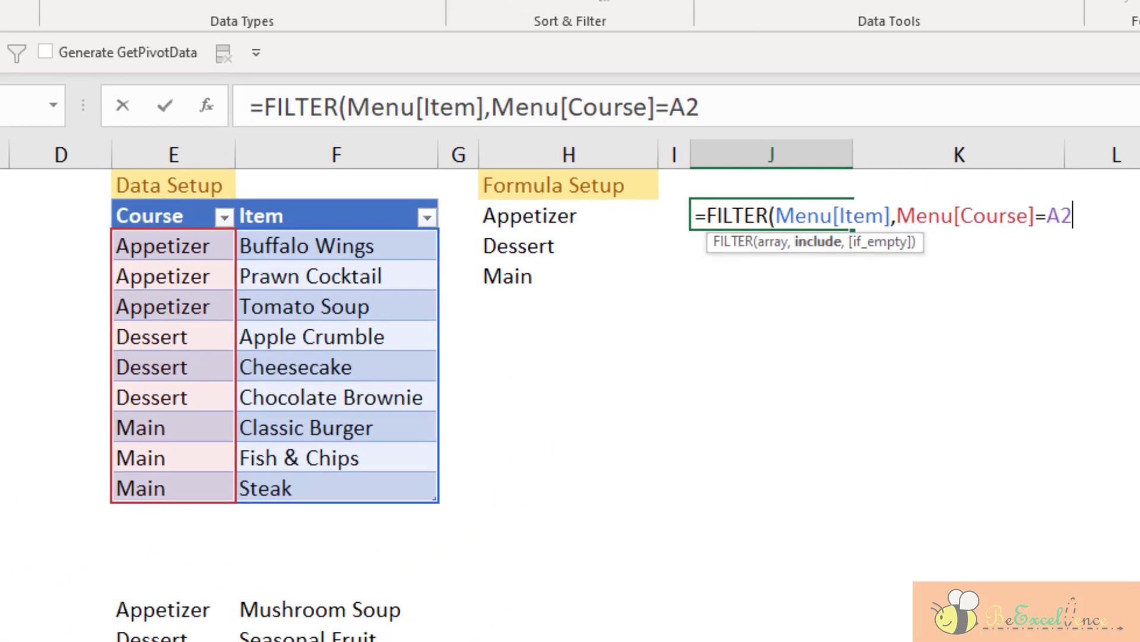
text(,)
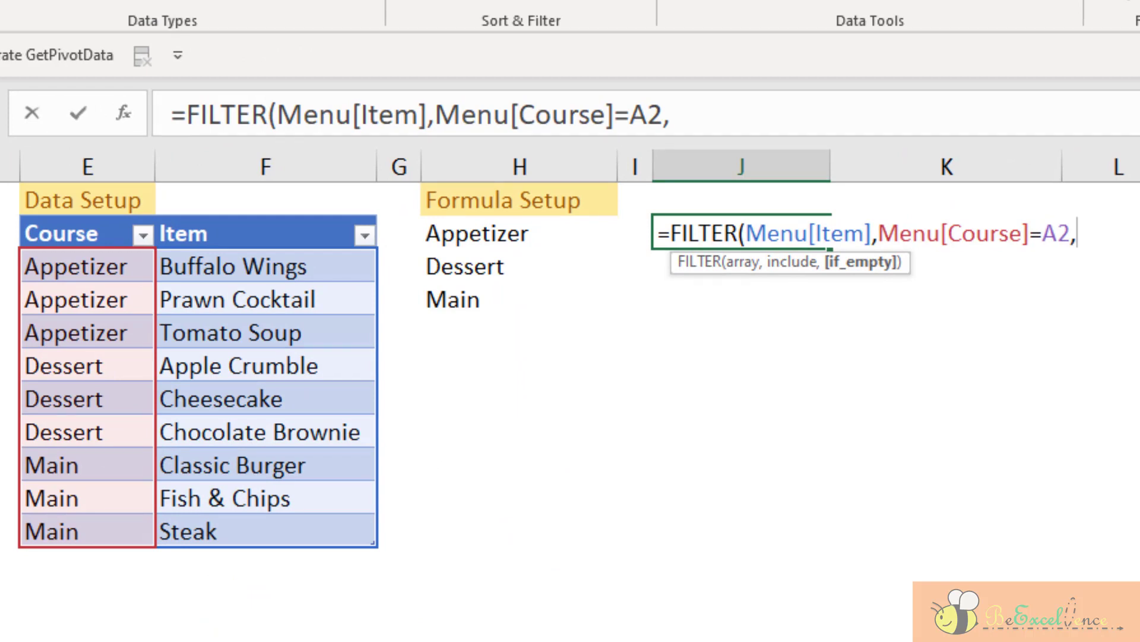
text(""))
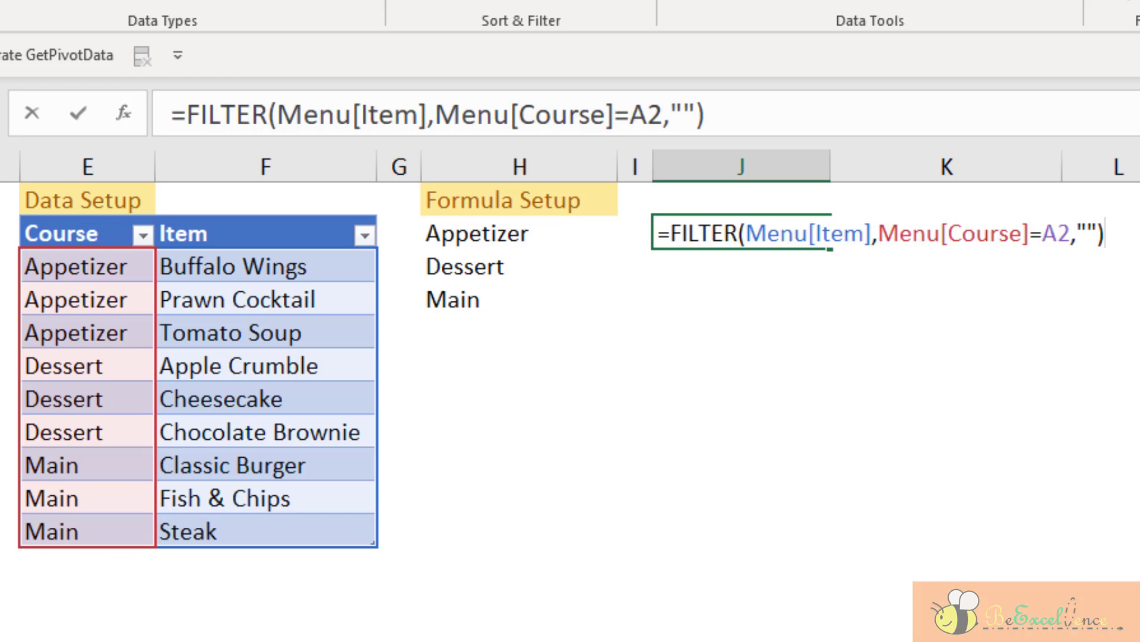
key(Return)
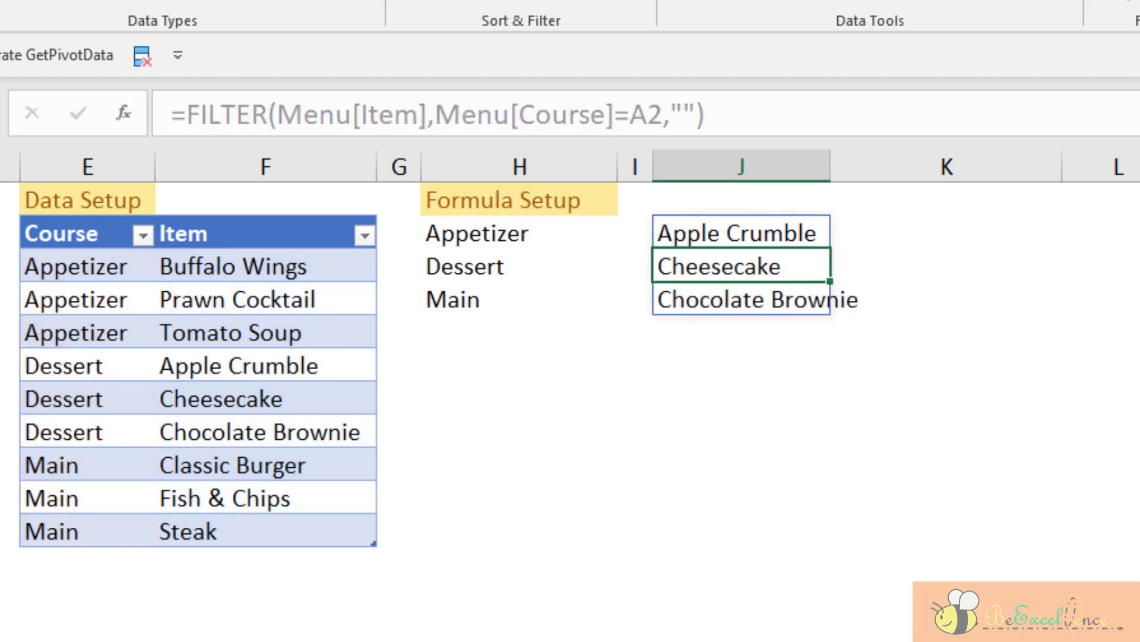
Step: Choose Appetizer from the course dropdown in A2 and check the item list spilled from J2
click(1, 233)
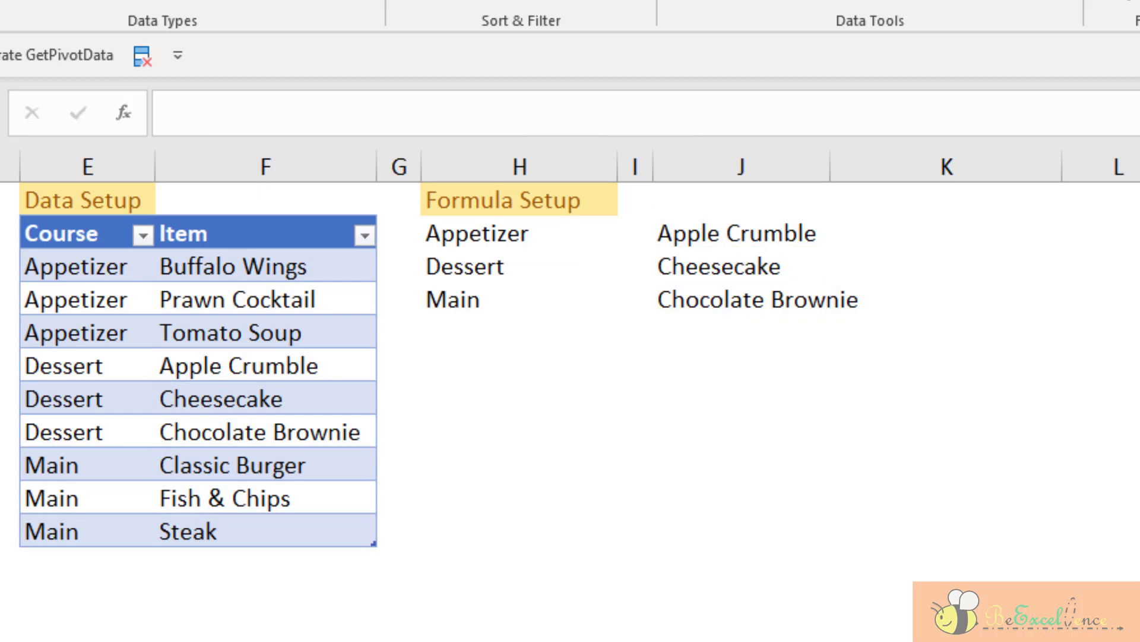
click(727, 235)
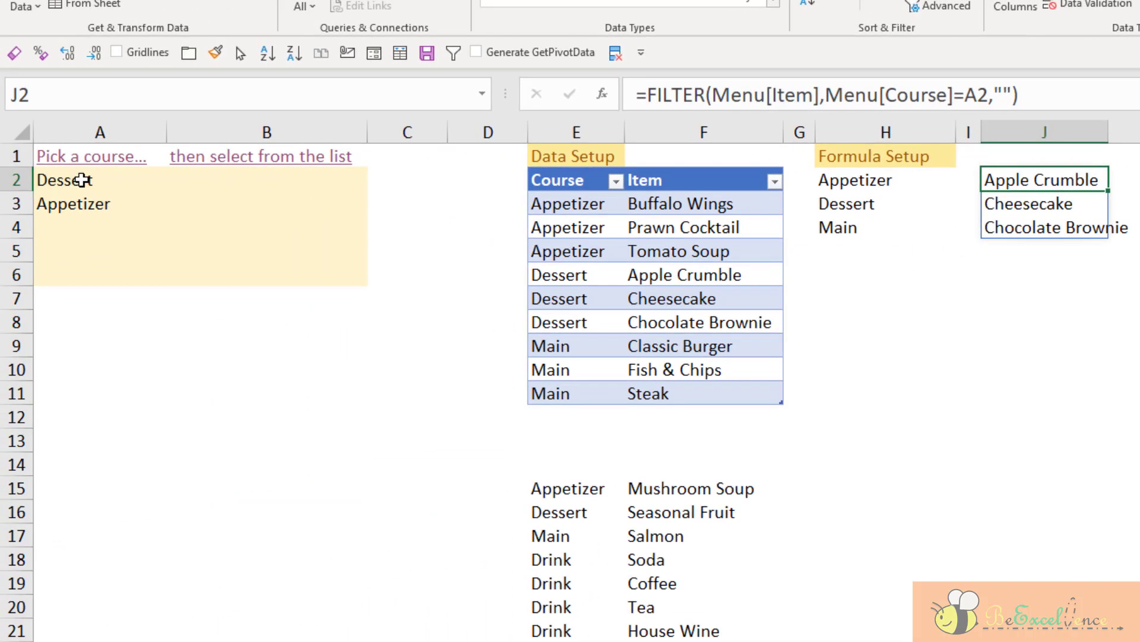
click(82, 178)
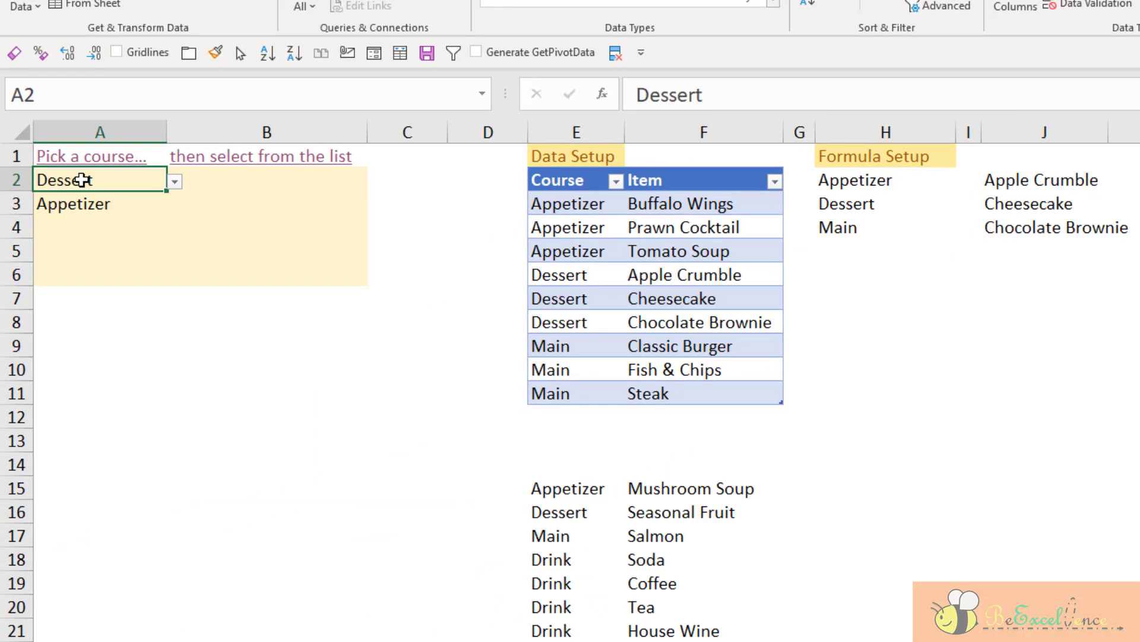
click(175, 181)
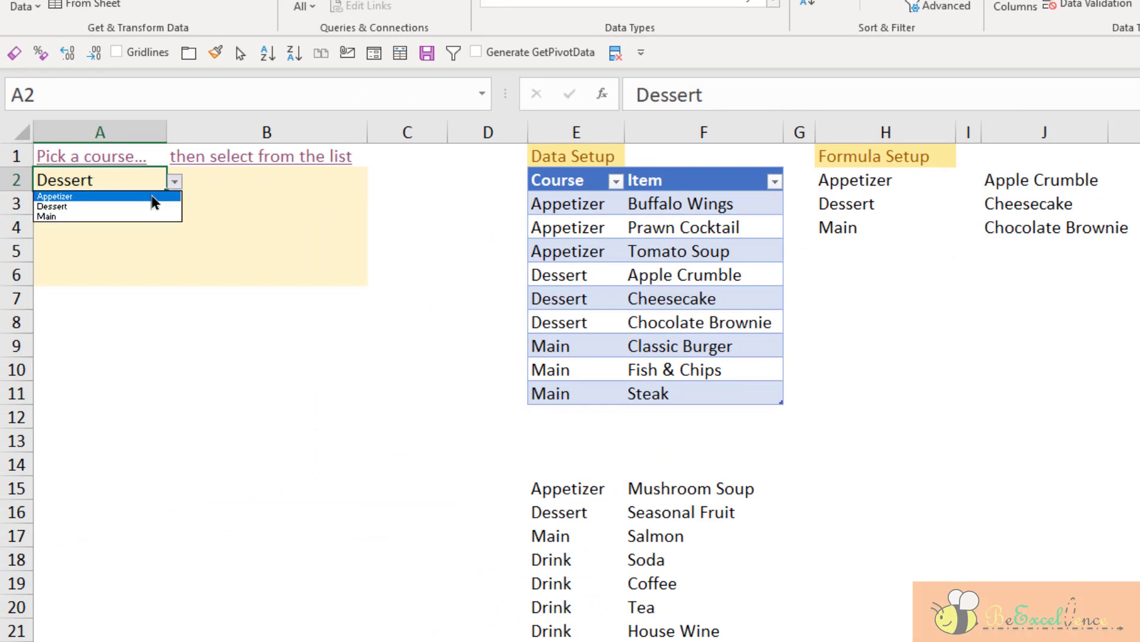
click(152, 196)
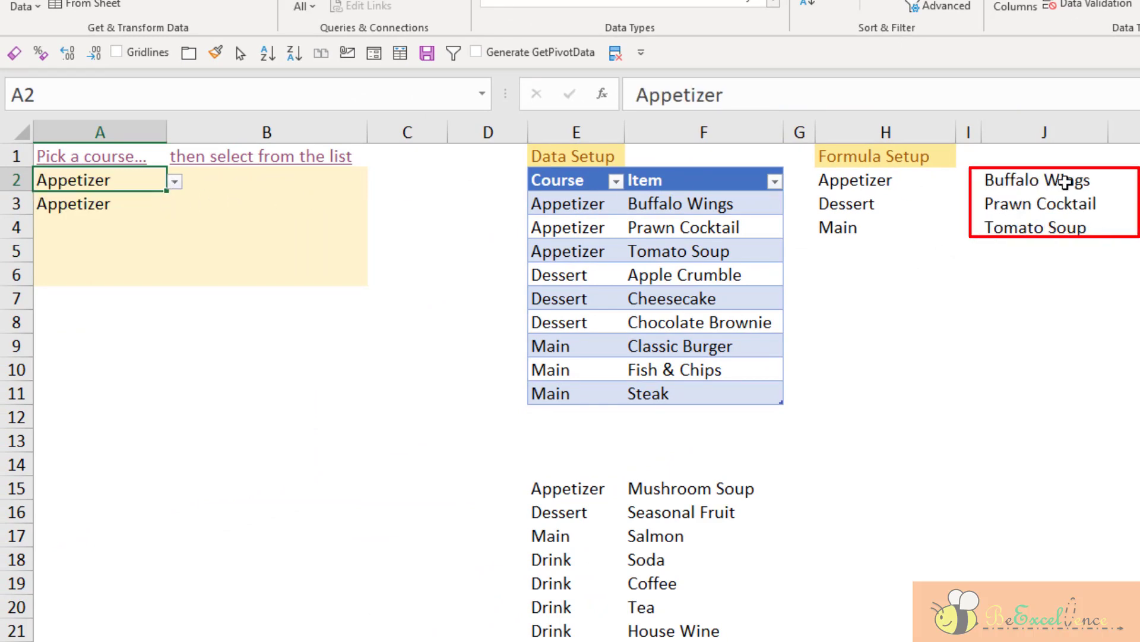
drag(1066, 181, 1130, 222)
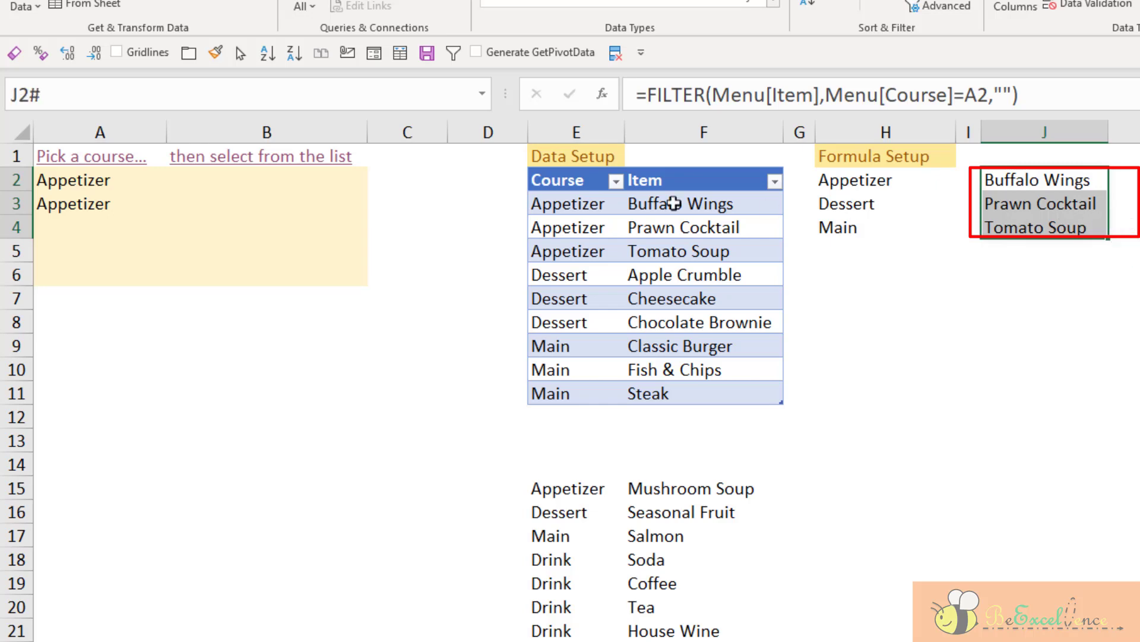
Step: Change the course in A2 to Main and check the filtered items in J2:J4
click(113, 180)
click(175, 182)
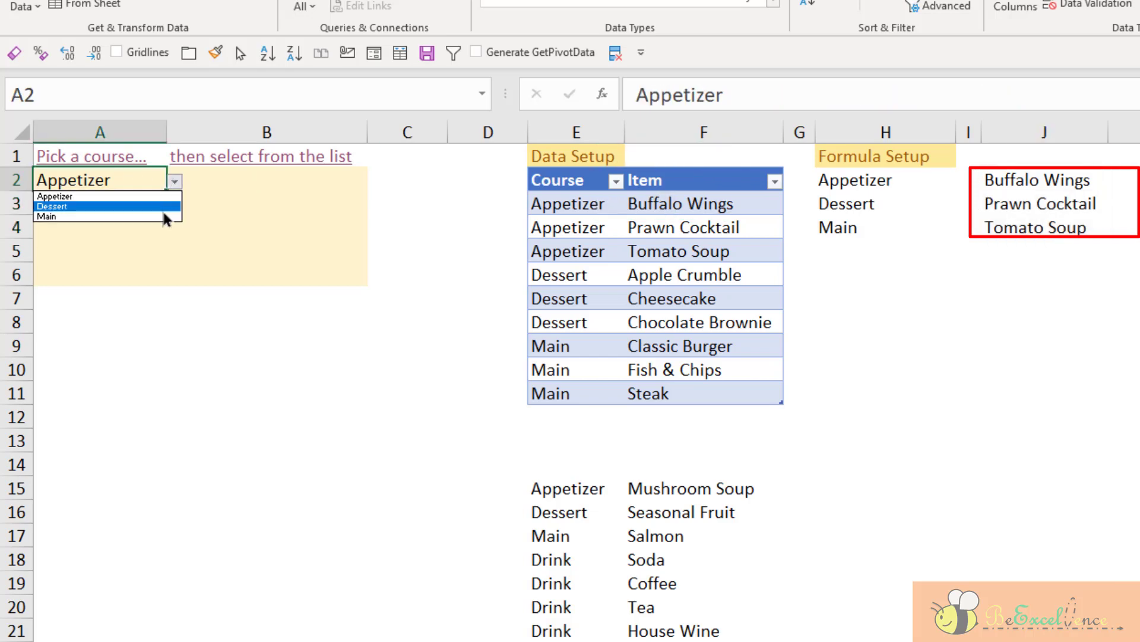
click(107, 216)
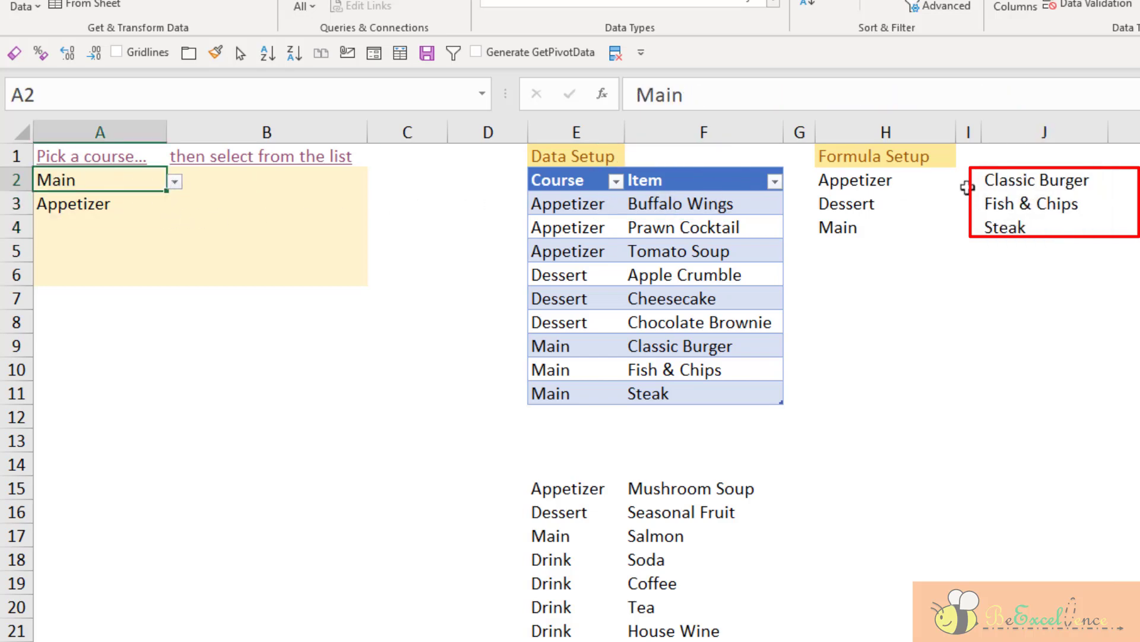
drag(1074, 184, 1075, 221)
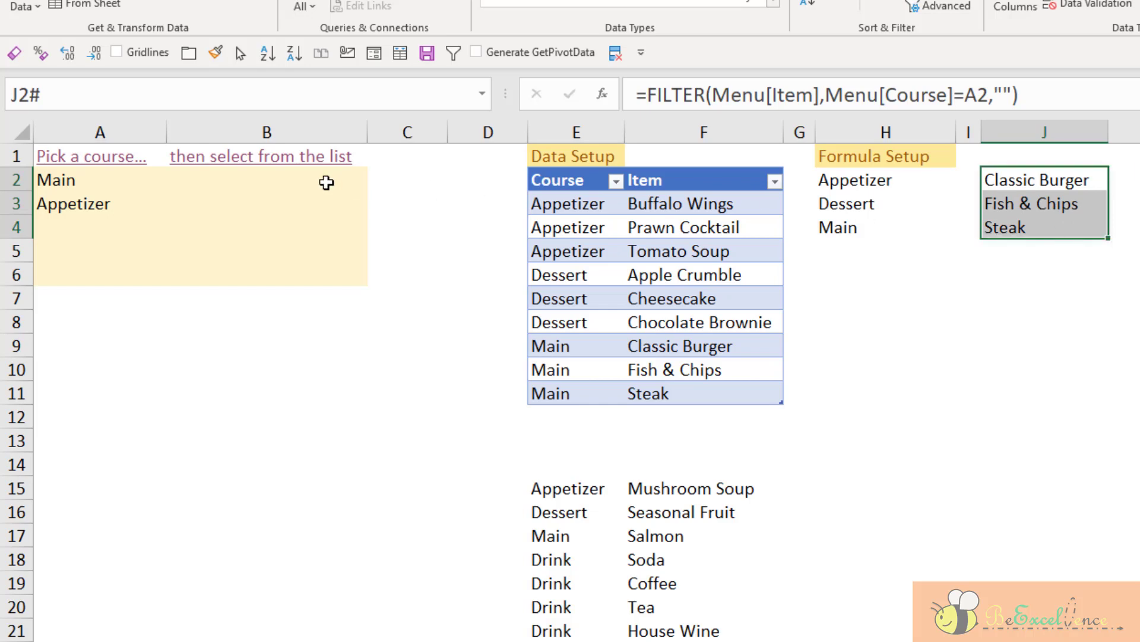
Step: Set up list data validation for B2 with the spill reference =$J$2# as its source
click(326, 181)
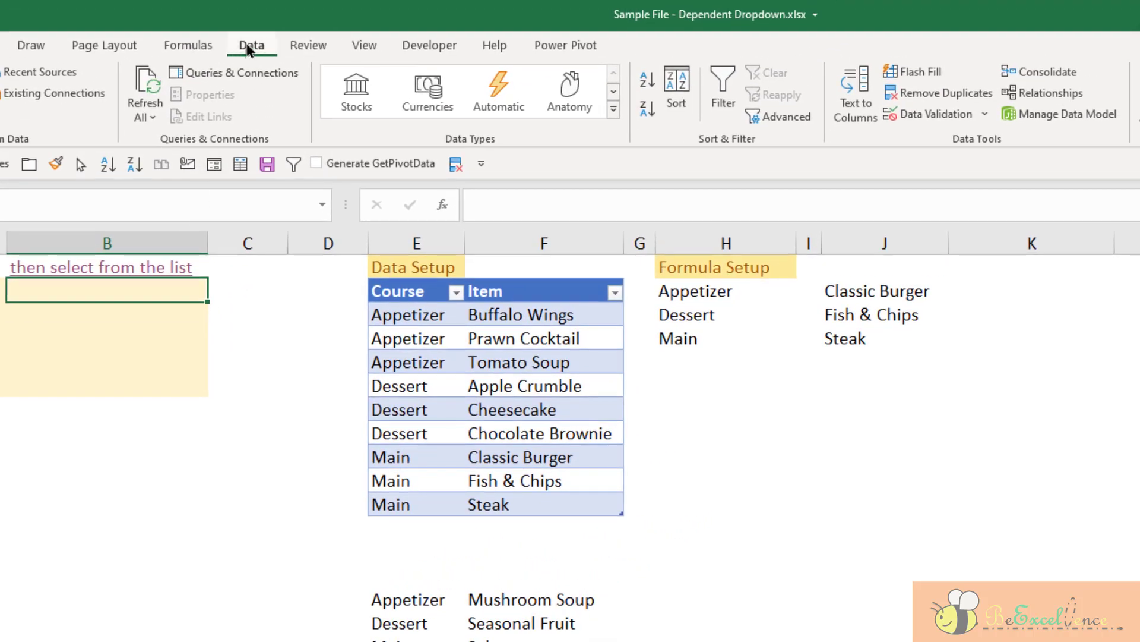
click(927, 114)
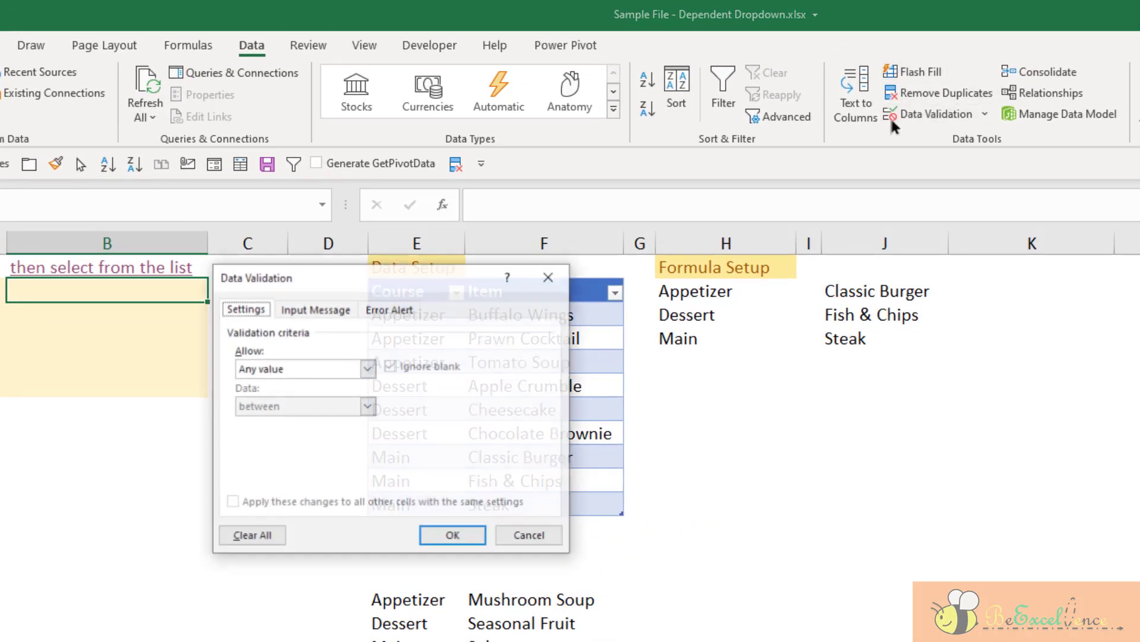
click(324, 369)
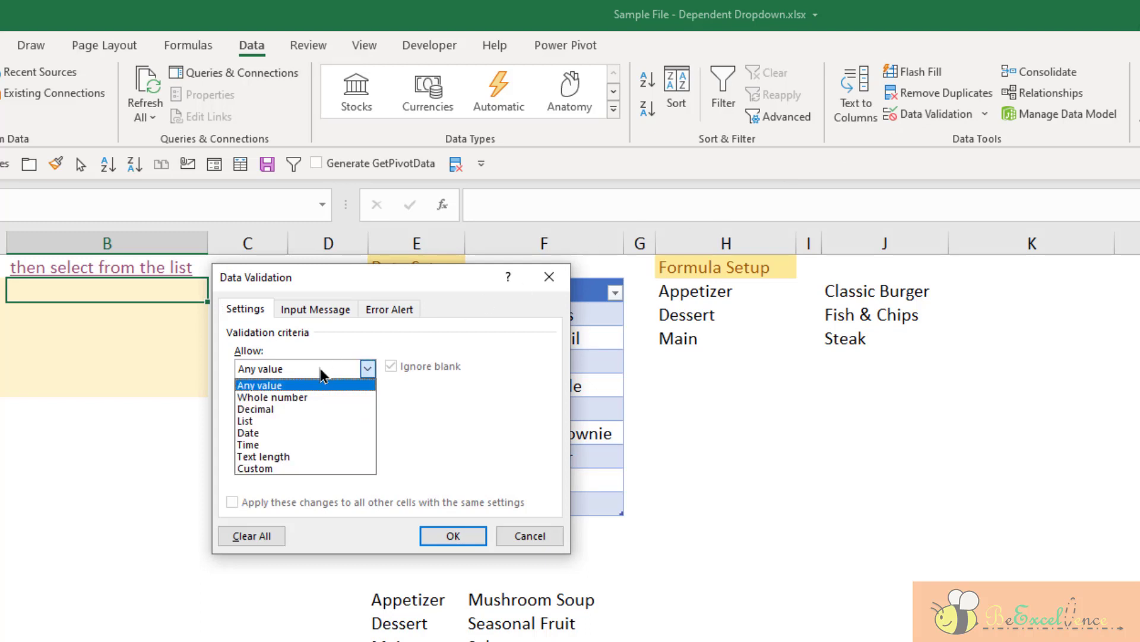
click(325, 425)
click(330, 443)
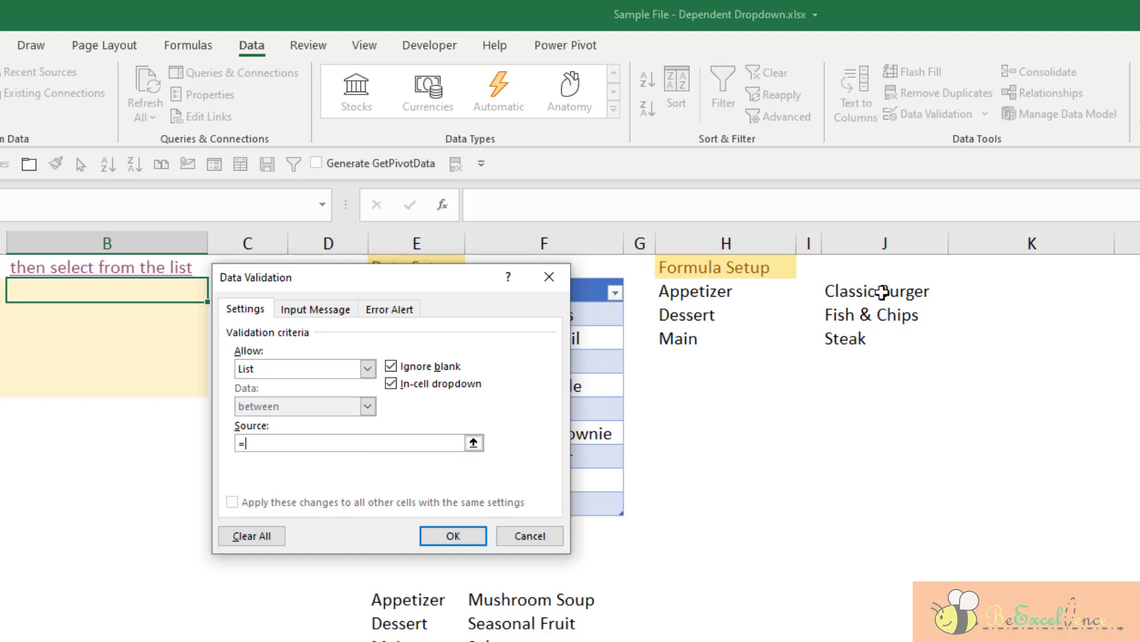
click(882, 292)
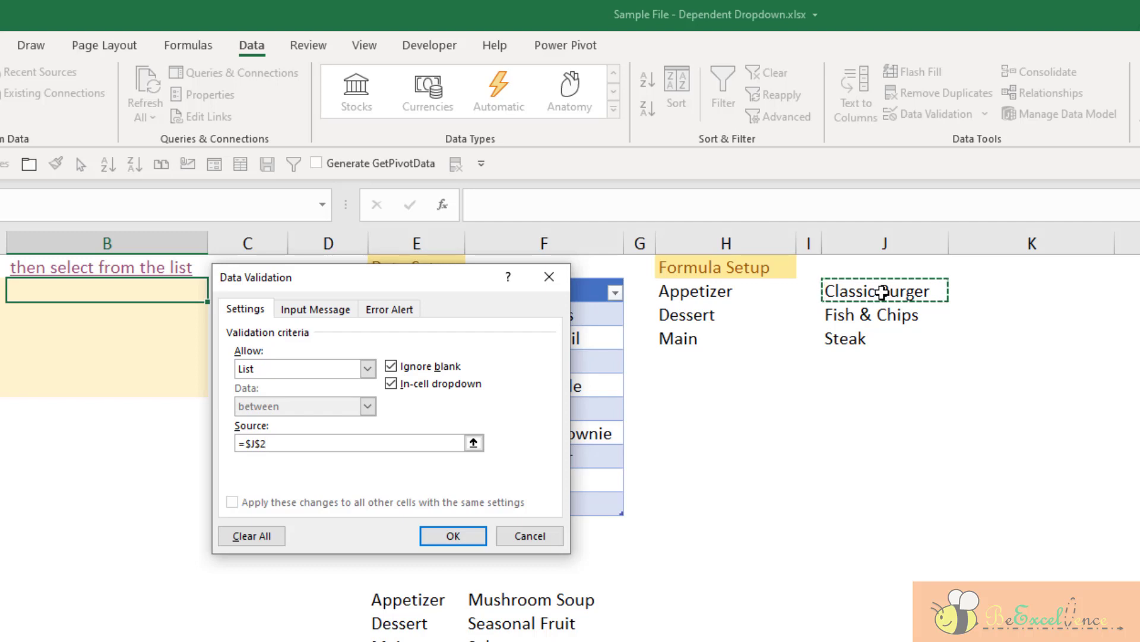
text(#)
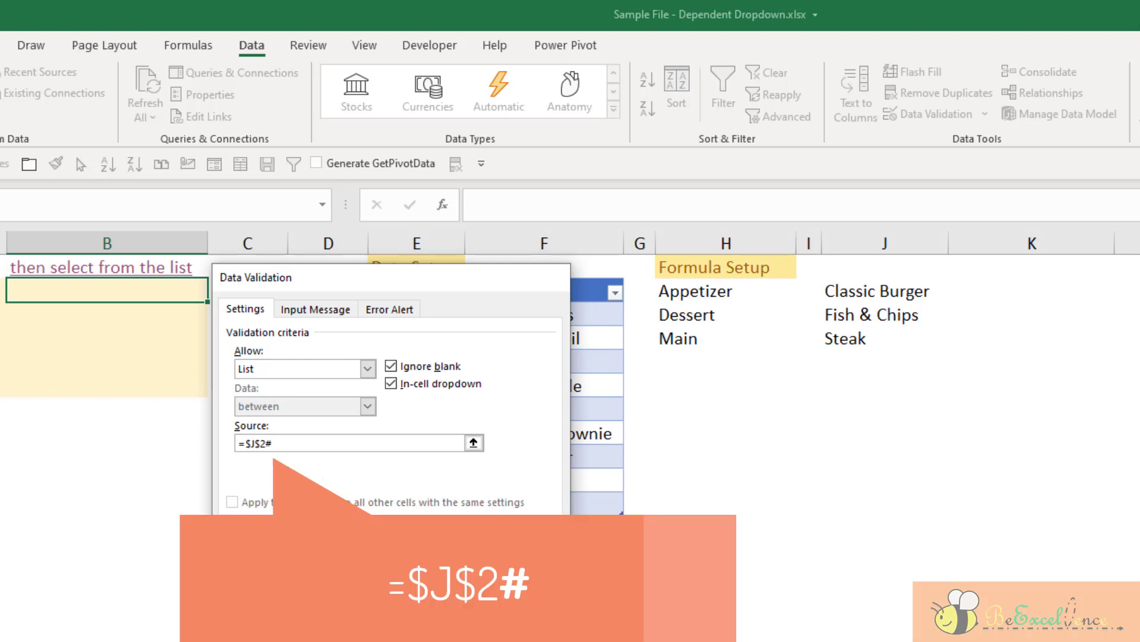
click(449, 527)
Step: Choose Fish & Chips from the item dropdown in B2
click(216, 294)
key(Down)
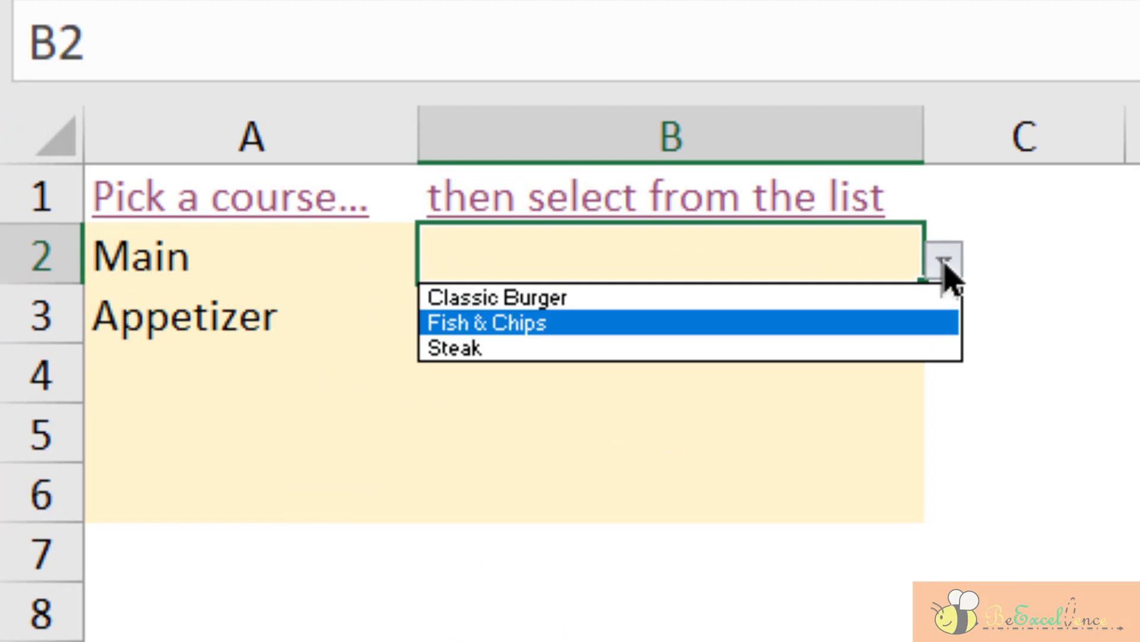
click(925, 323)
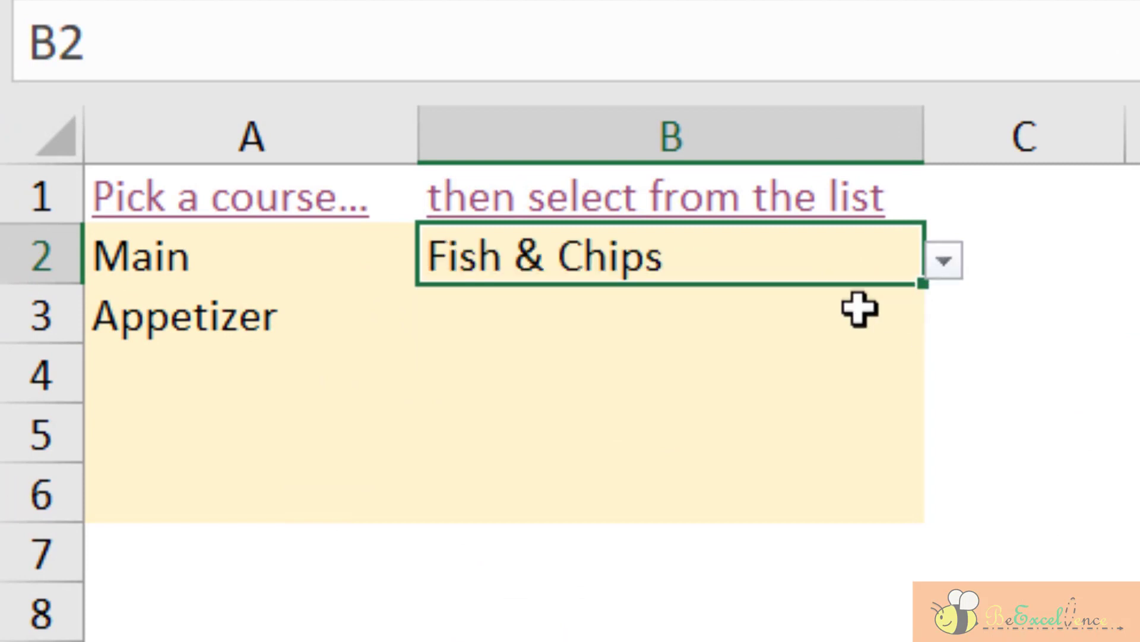
Step: Change the course in A2 to Dessert and choose Cheesecake from the item dropdown in B2
click(225, 278)
click(439, 262)
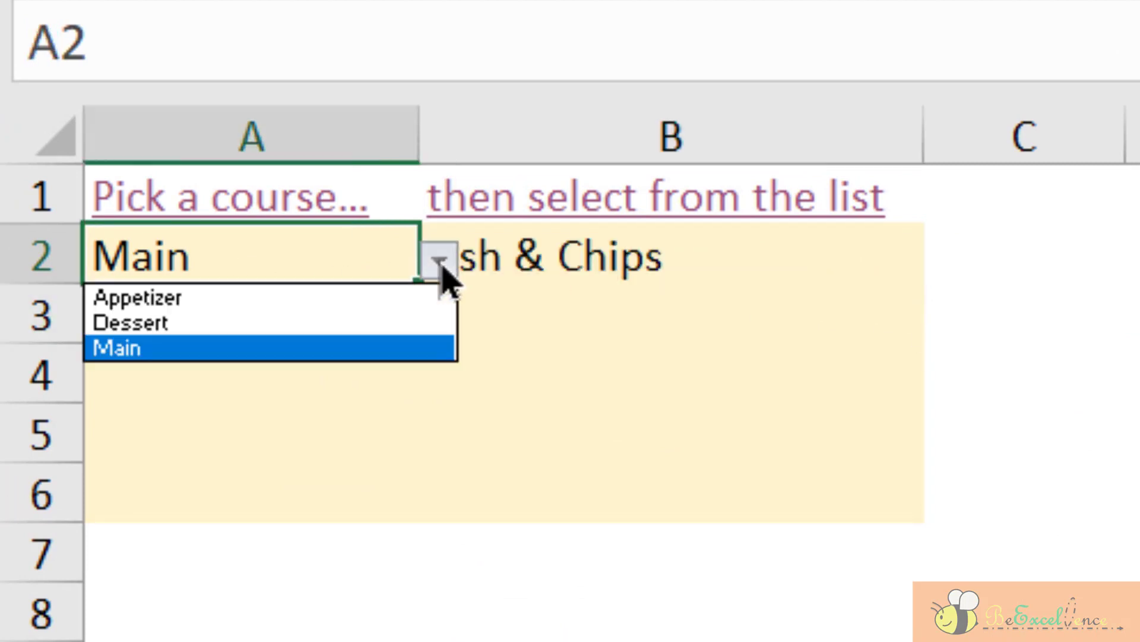
click(383, 322)
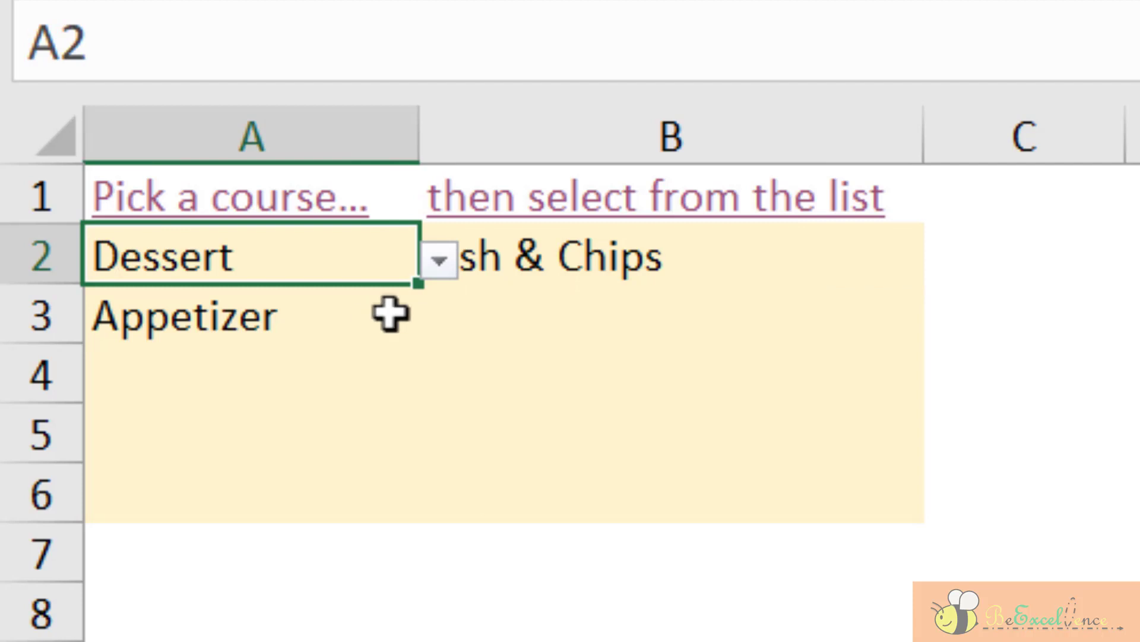
click(763, 270)
click(944, 261)
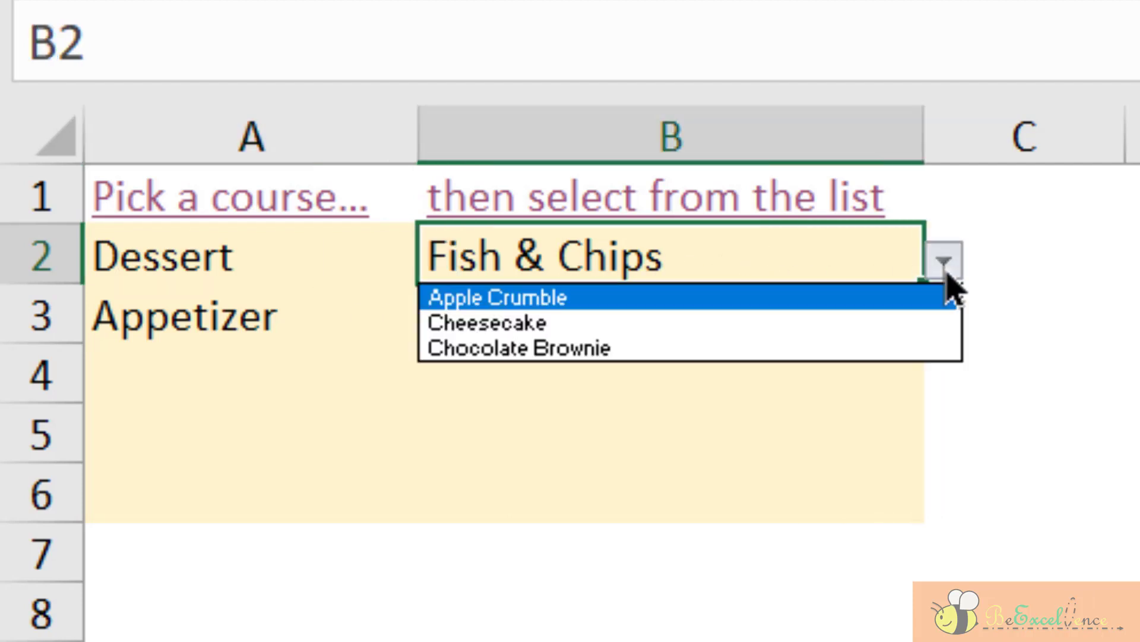
click(918, 324)
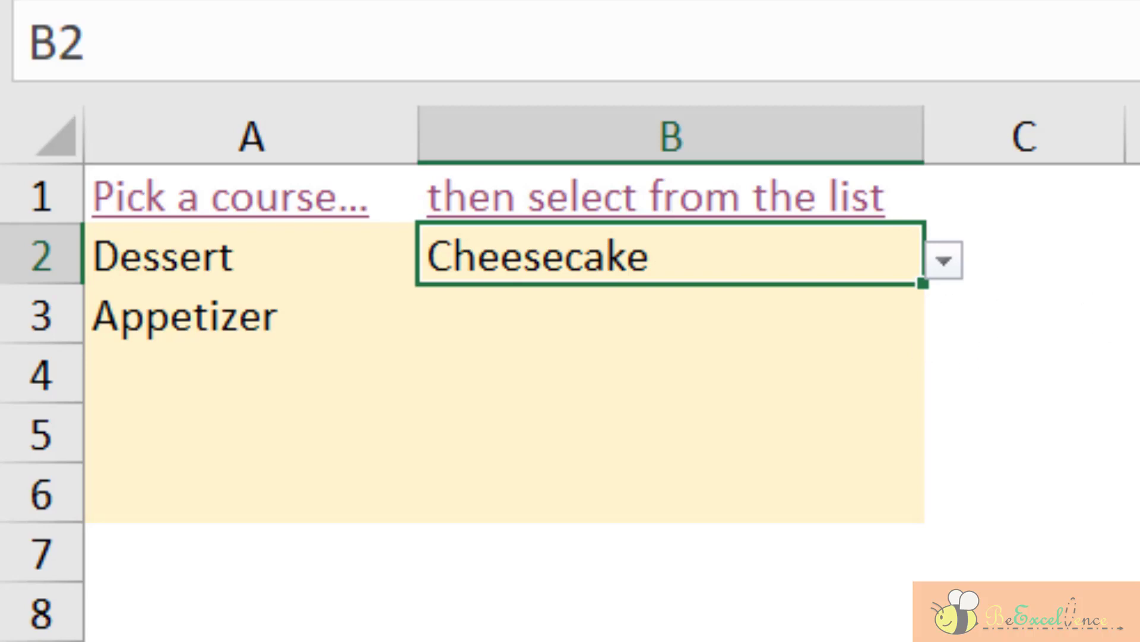
Step: Copy the item dropdown cell B2 down through B6
click(586, 257)
drag(256, 267, 762, 277)
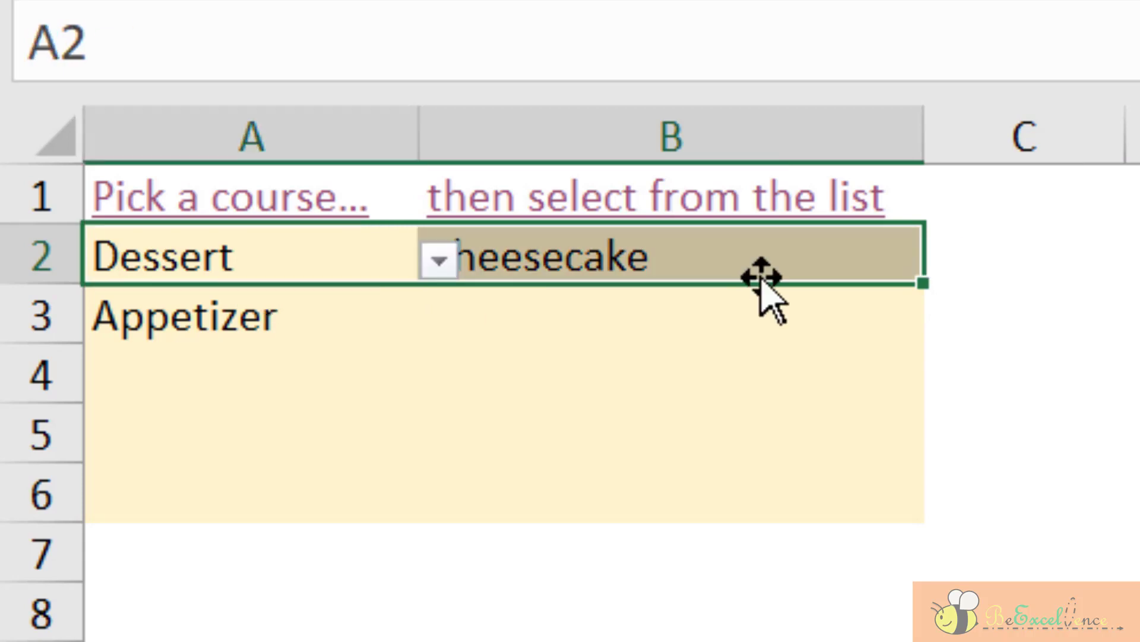
click(534, 348)
click(261, 308)
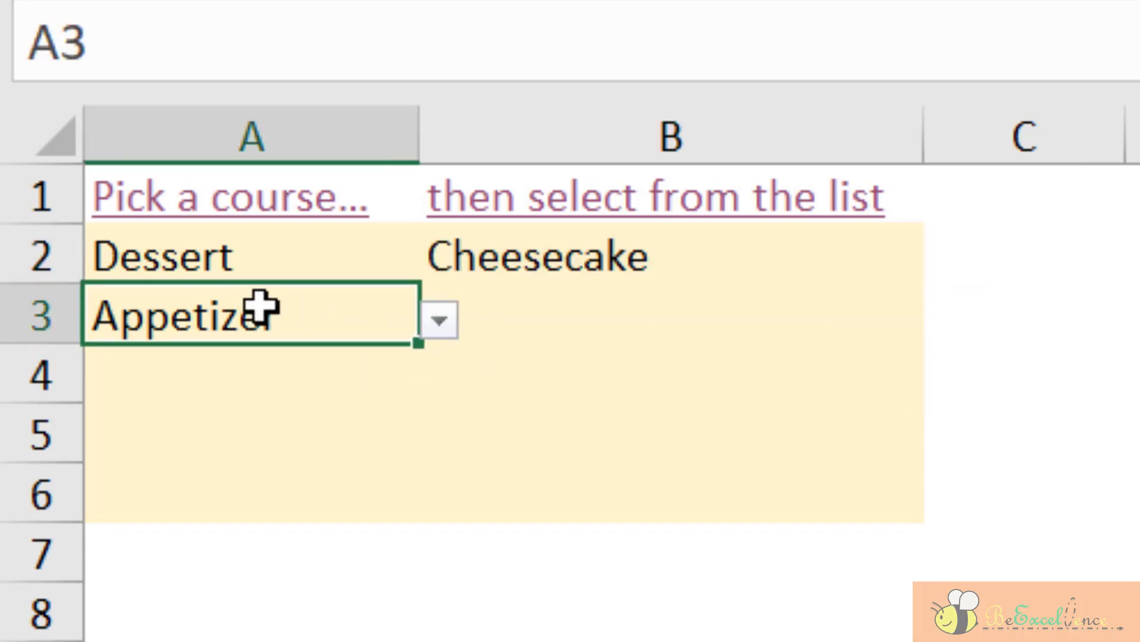
click(652, 256)
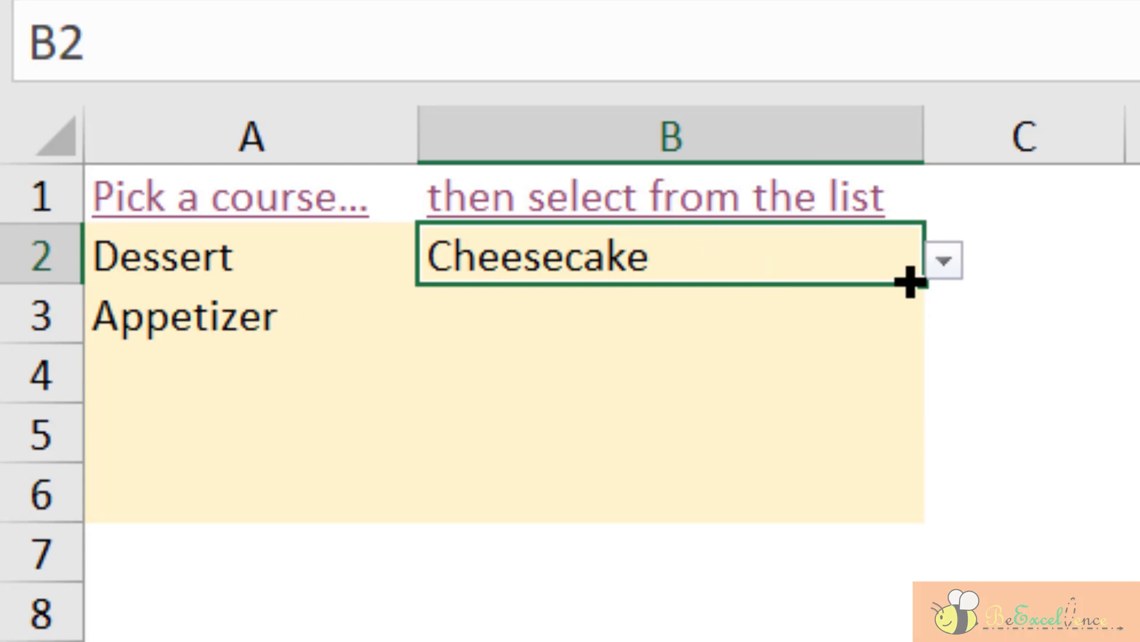
drag(910, 281, 885, 498)
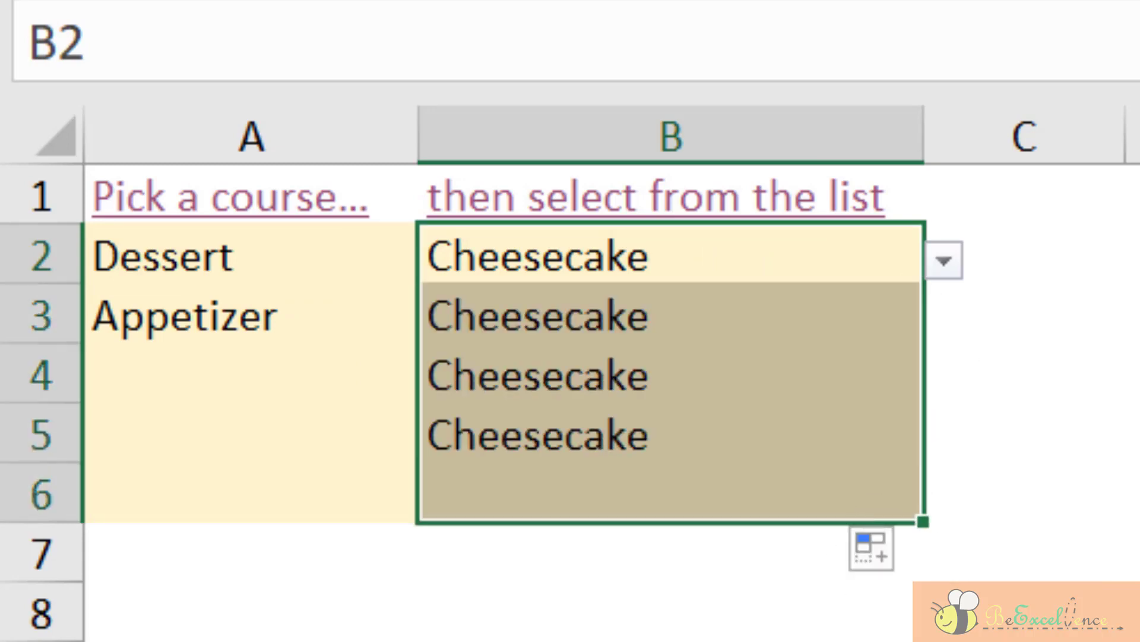
Step: Check the item dropdown in B3 against the list spilled from J2 and the course in A2
click(795, 321)
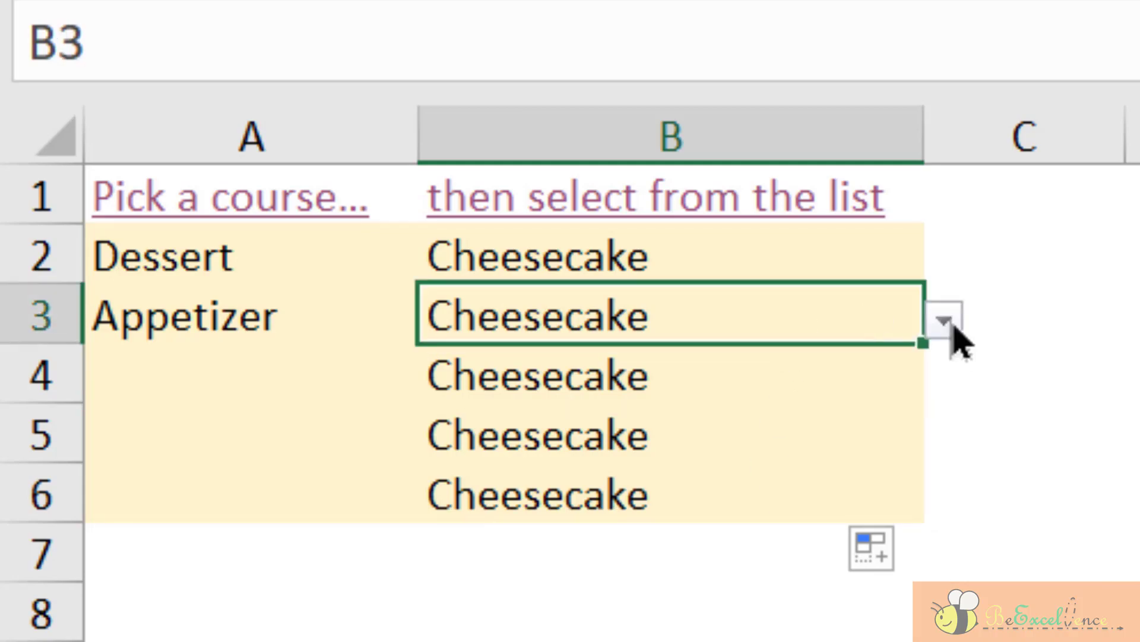
click(945, 320)
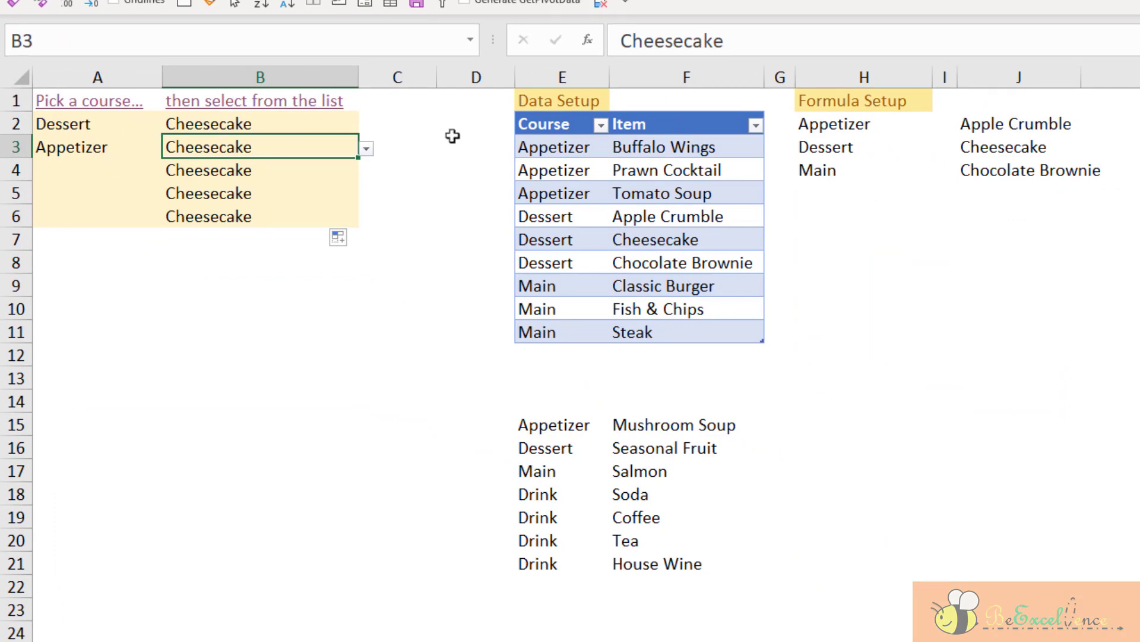
click(979, 123)
drag(979, 123, 986, 172)
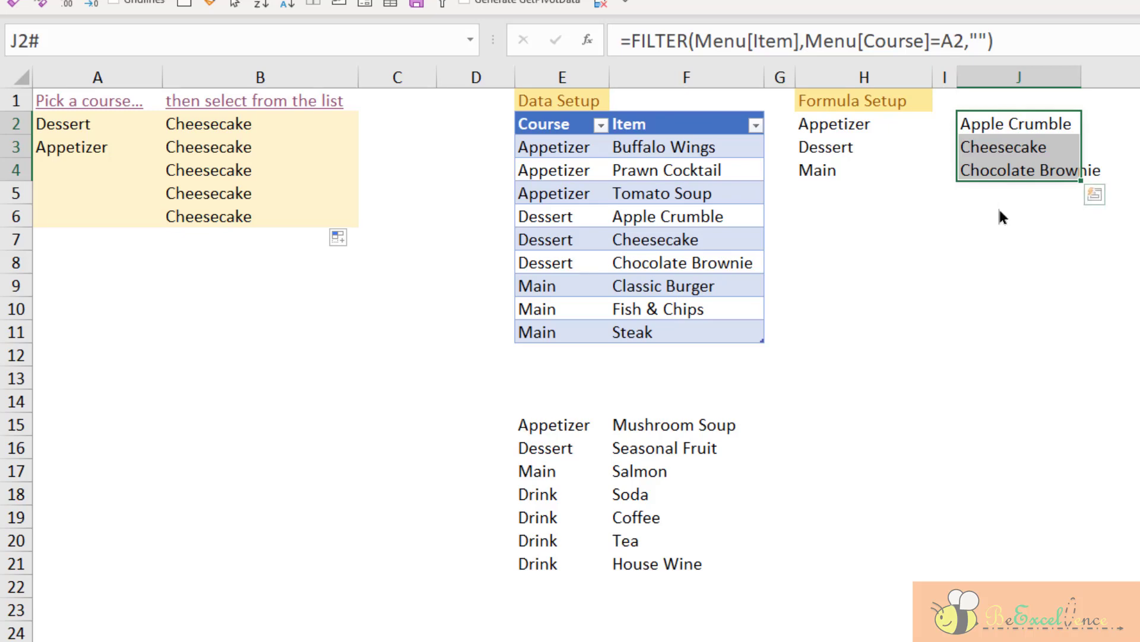
click(74, 123)
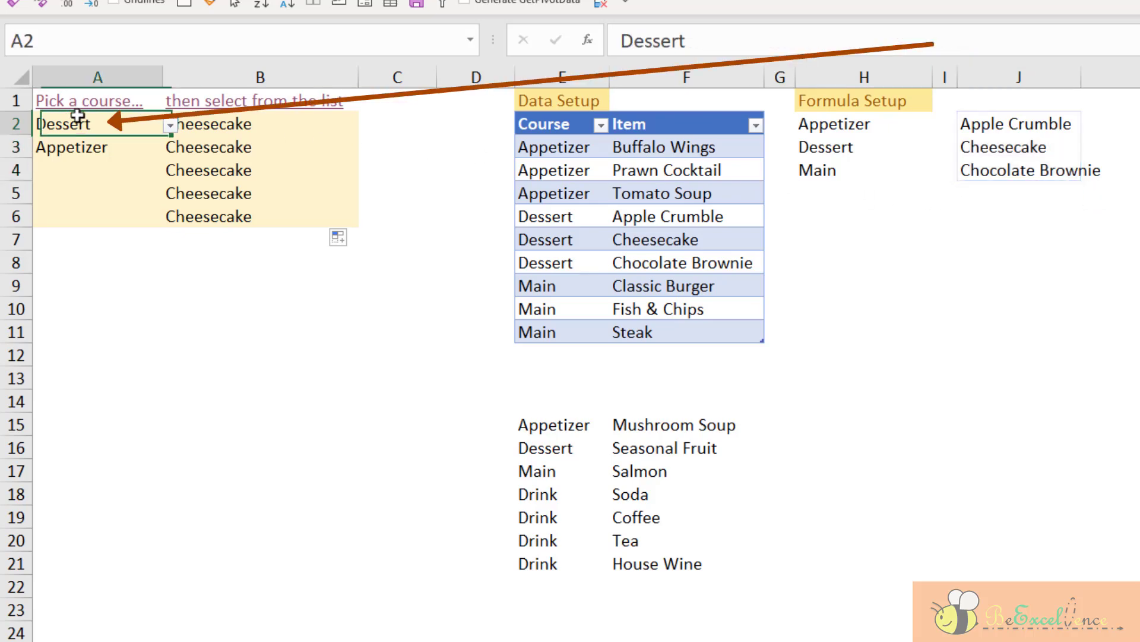
Step: Change the course in A3 to Main and check which items the B3 dropdown offers
click(93, 148)
click(170, 149)
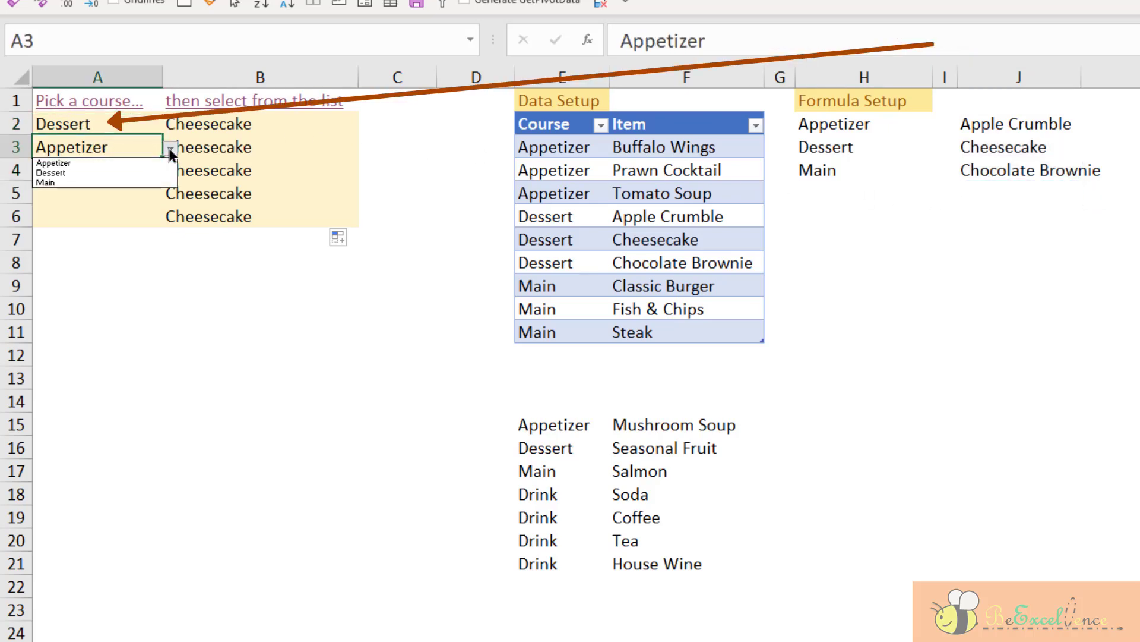
click(47, 183)
click(250, 148)
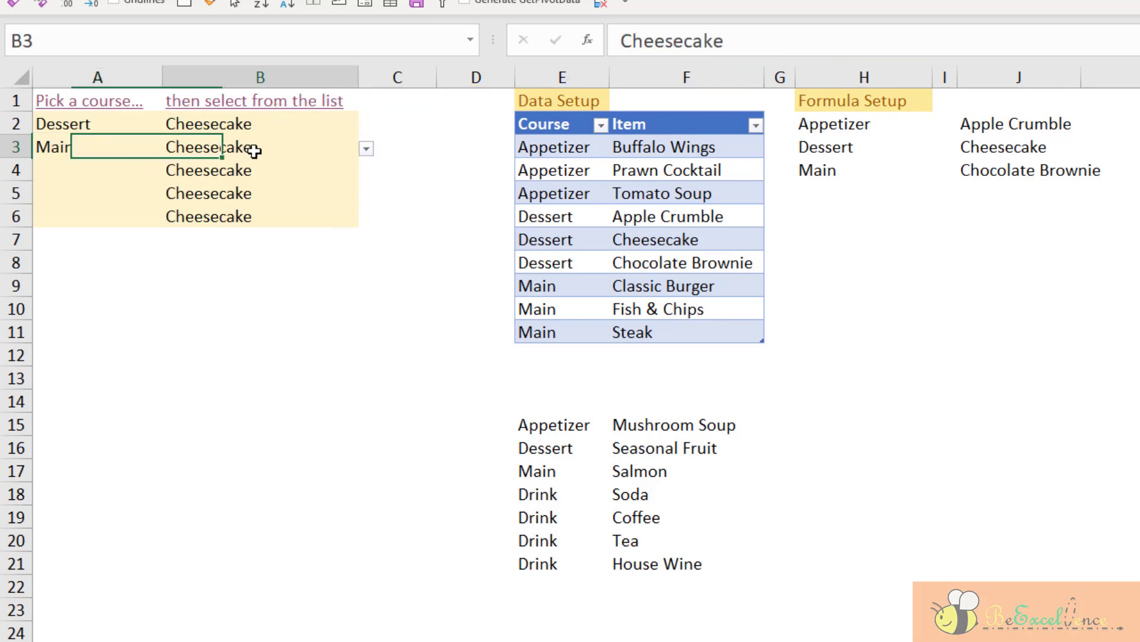
click(366, 149)
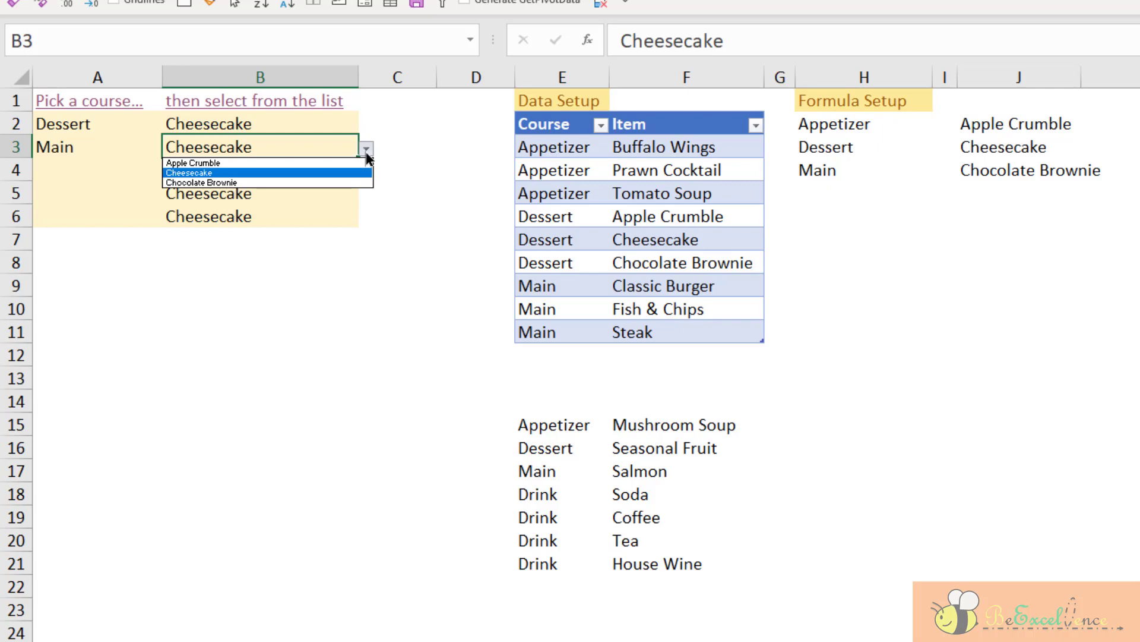
key(Up)
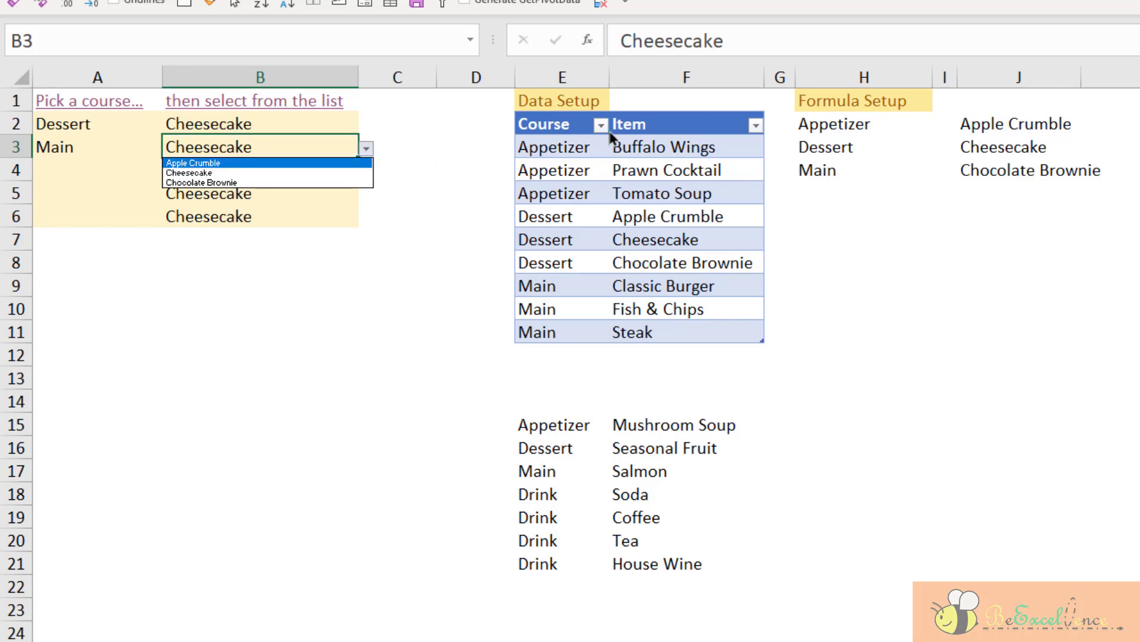
Step: Examine the FILTER formula in J2, its spilled items and the A2 course cell it refers to
click(1013, 110)
drag(1013, 116, 1011, 178)
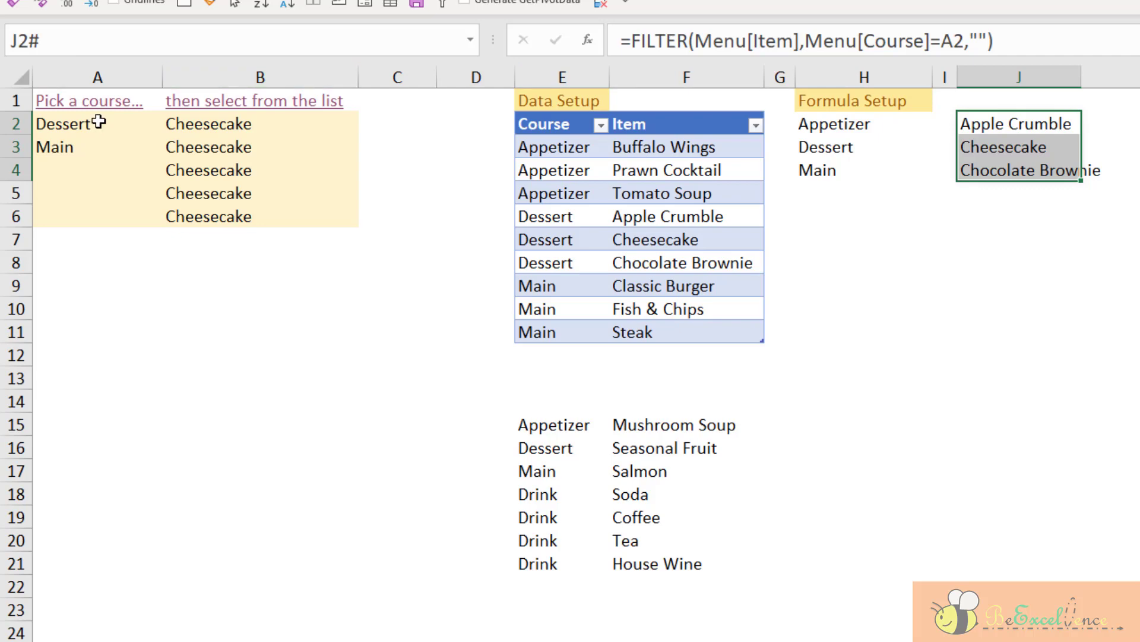
click(341, 149)
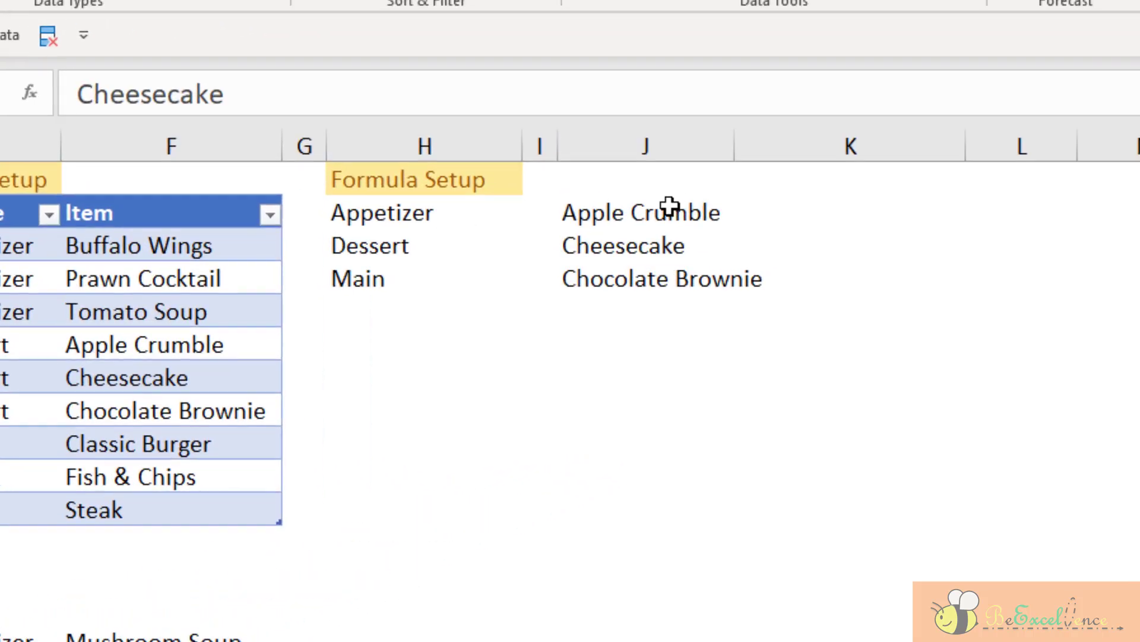
click(1039, 119)
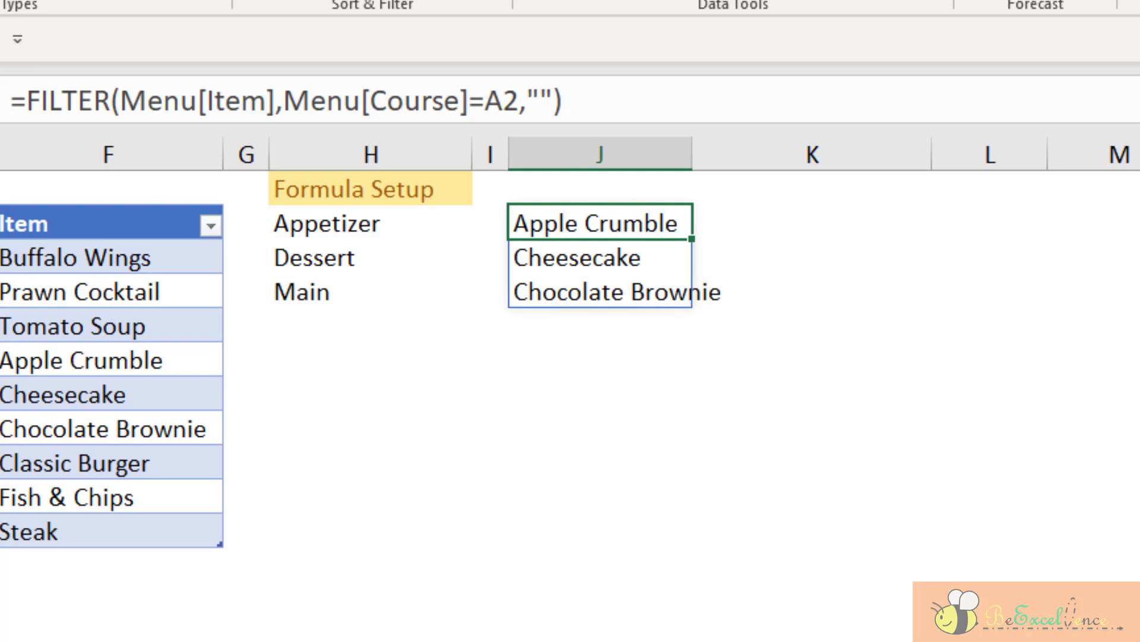
click(0, 223)
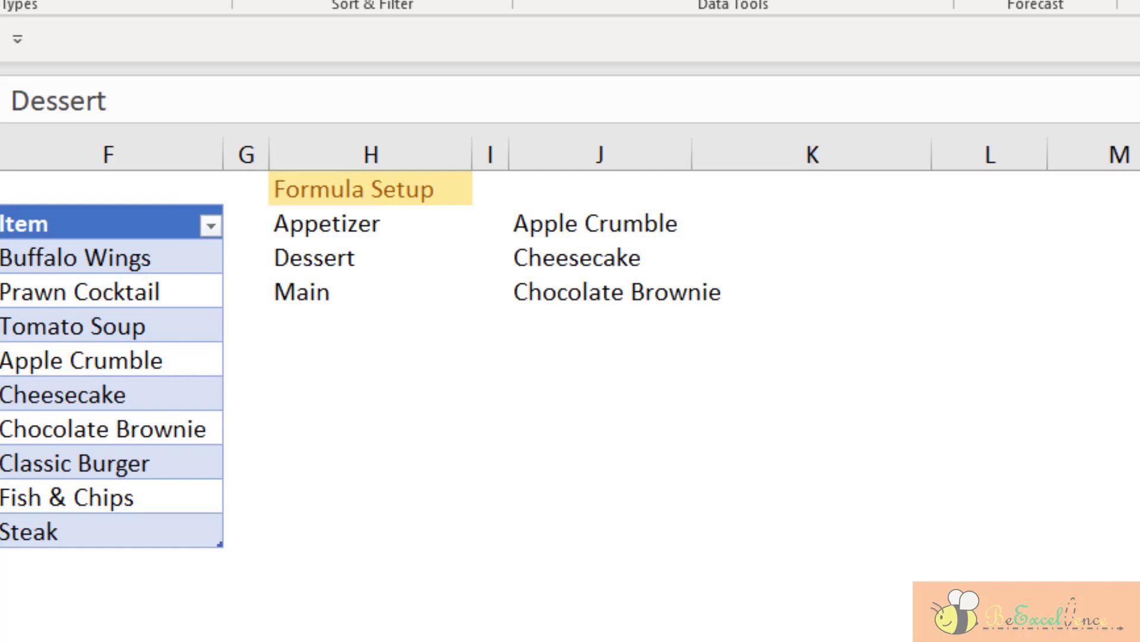
click(557, 224)
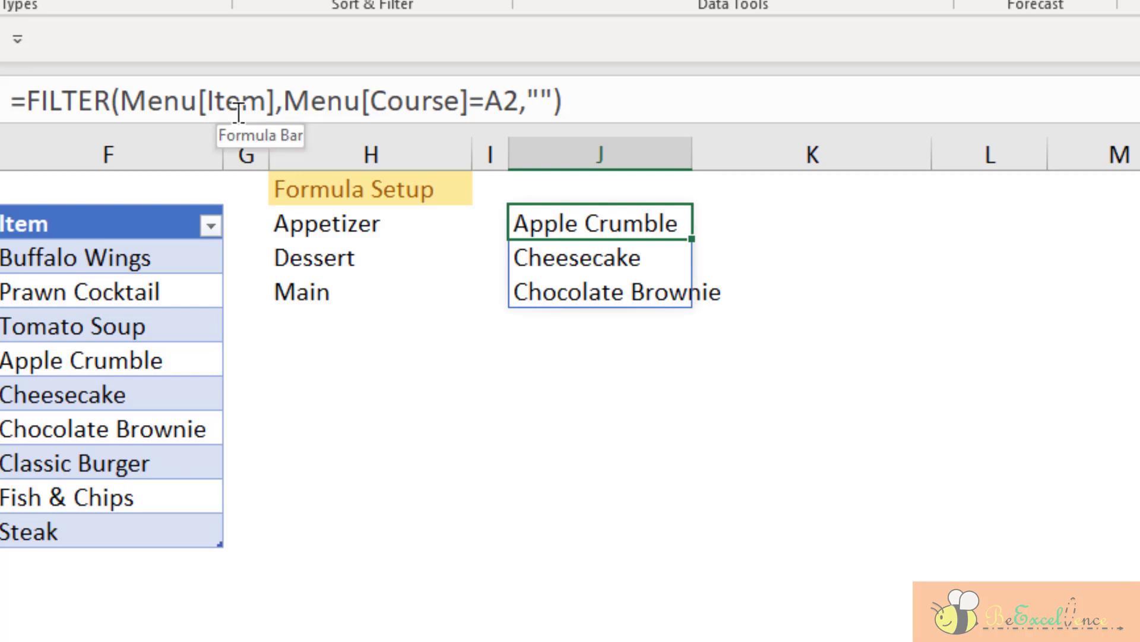
Step: Wrap the J2 formula in TRANSPOSE so it reads =TRANSPOSE(FILTER(Menu[Item],Menu[Course]=A2,""))
click(27, 100)
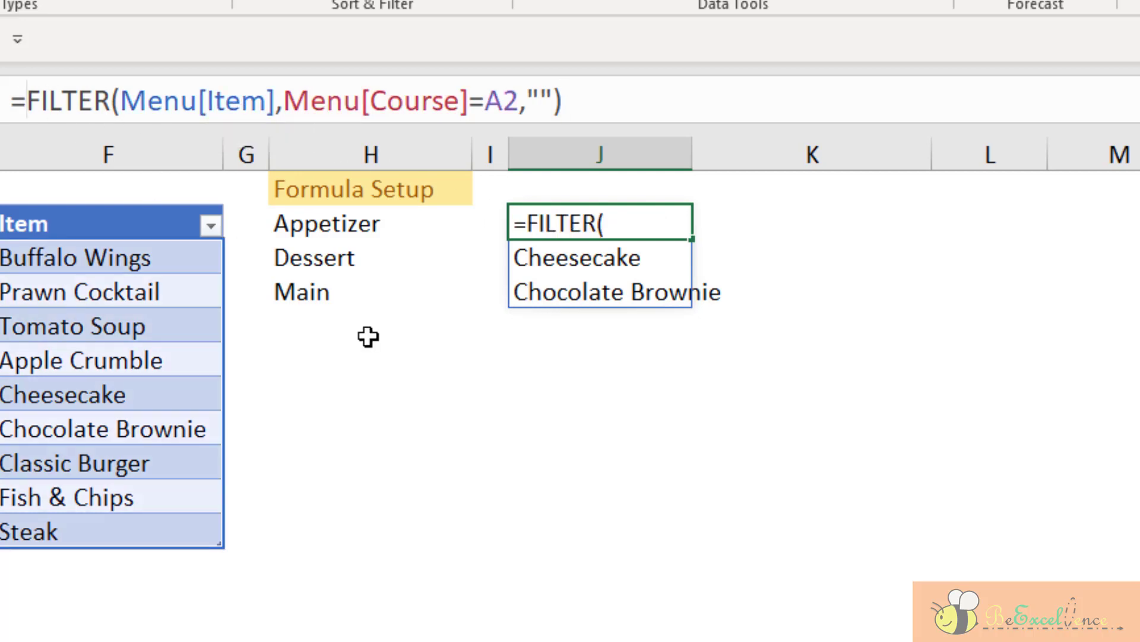
text(transpos)
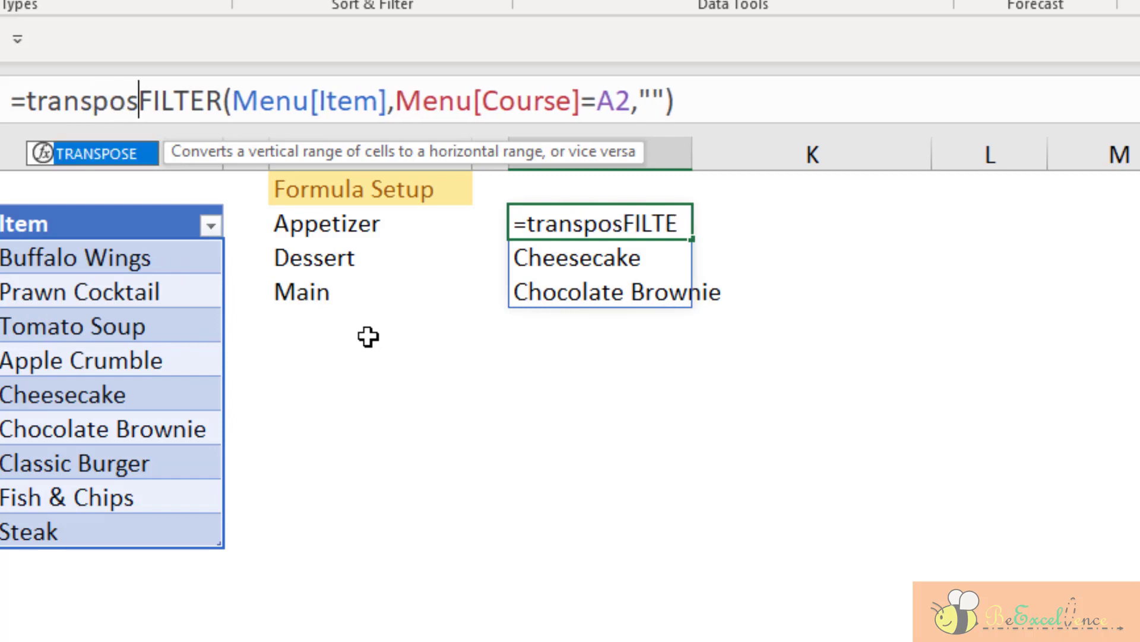
key(Tab)
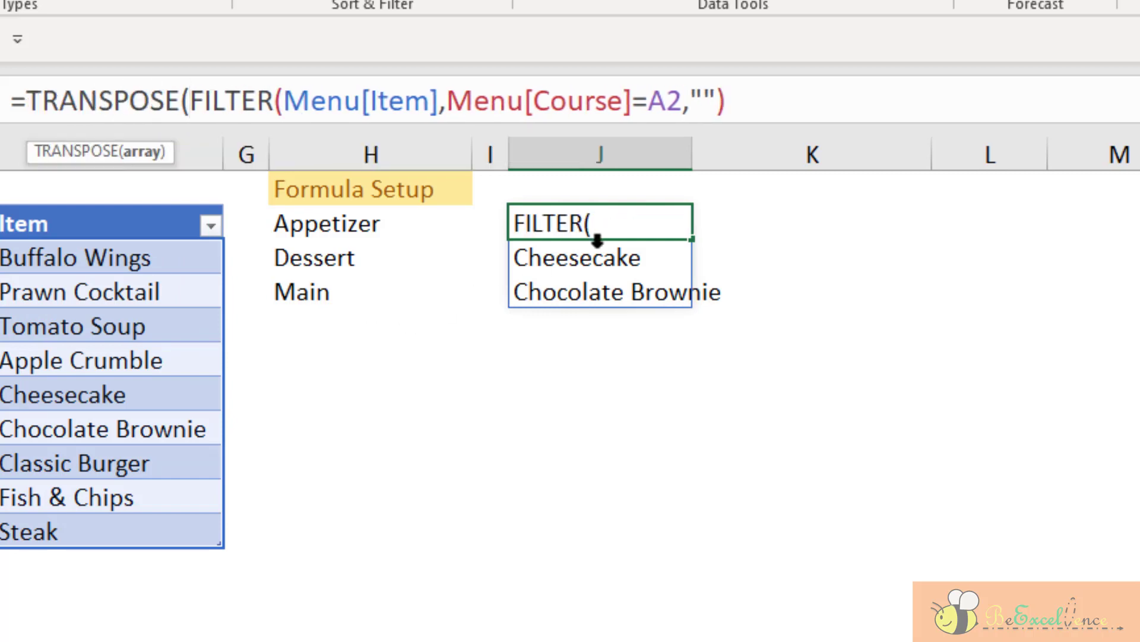
click(964, 104)
text())
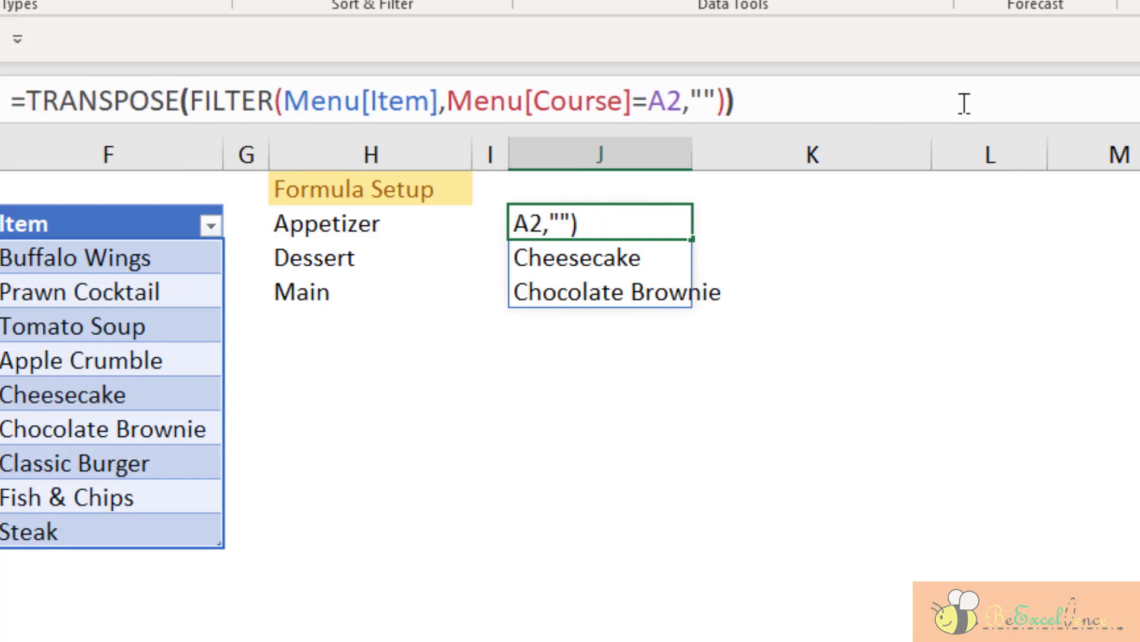
key(Return)
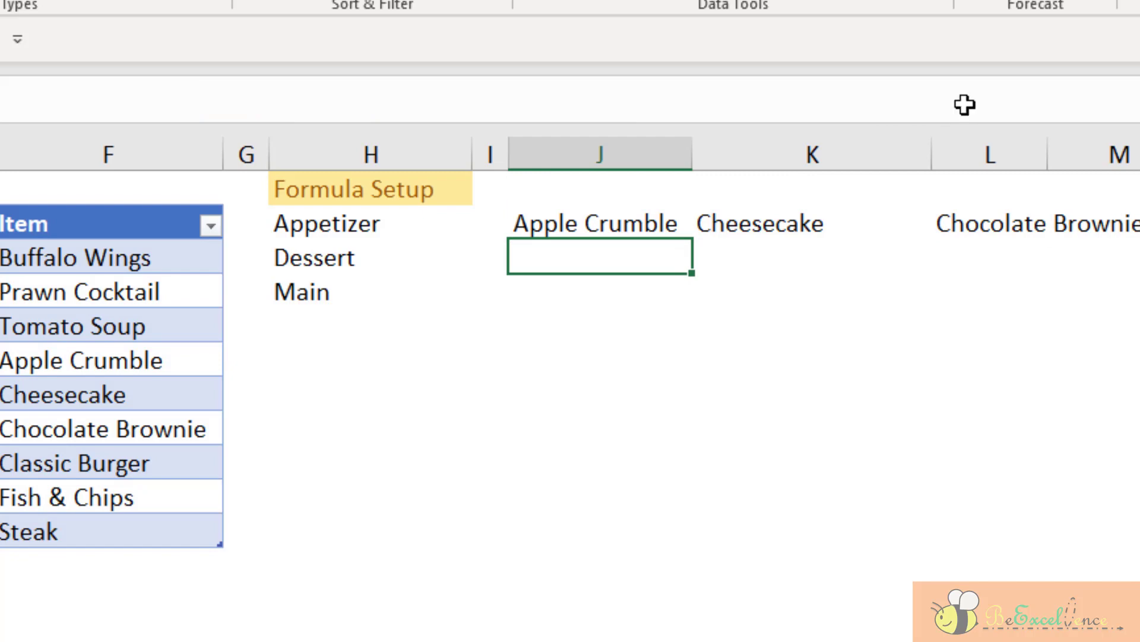
Step: Fill the TRANSPOSE formula from J2 down through J10
click(663, 227)
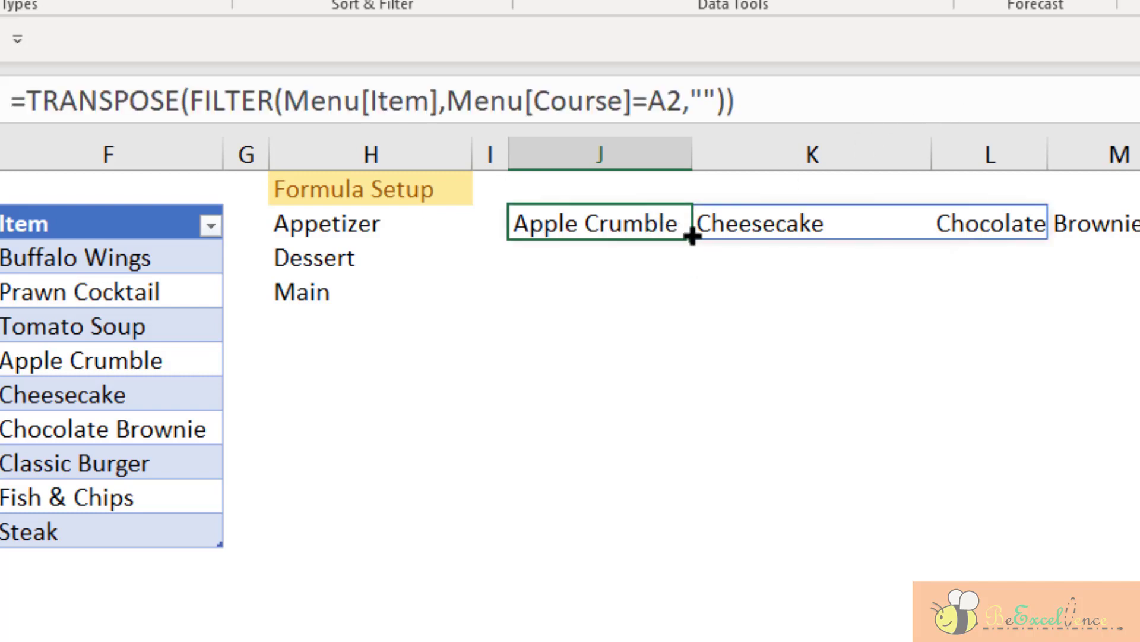
drag(692, 238, 680, 386)
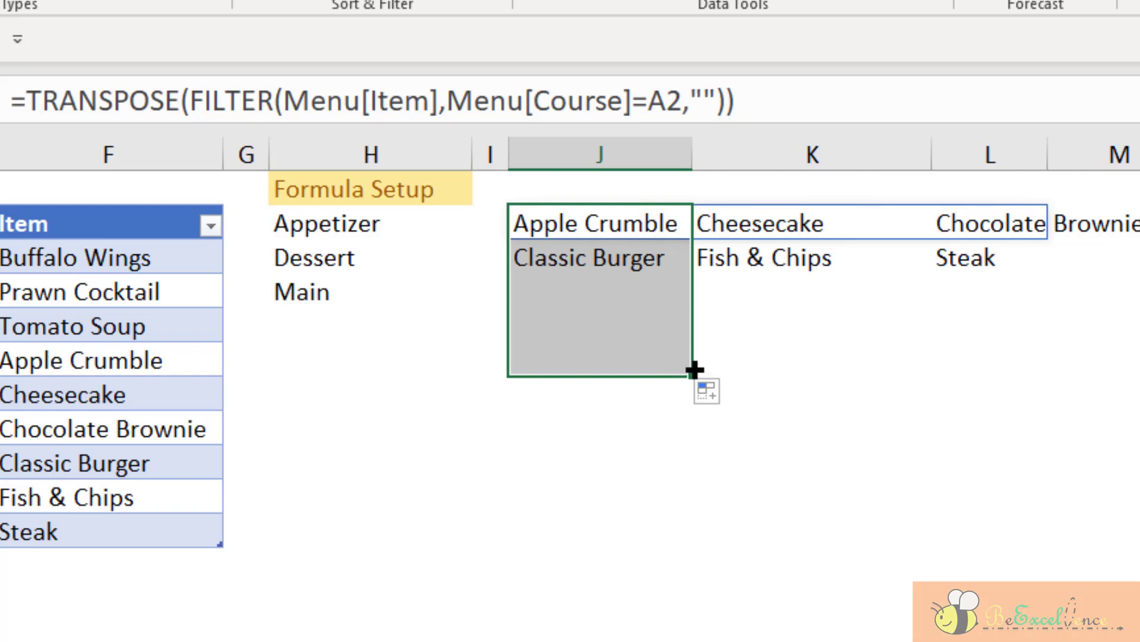
drag(694, 369, 682, 511)
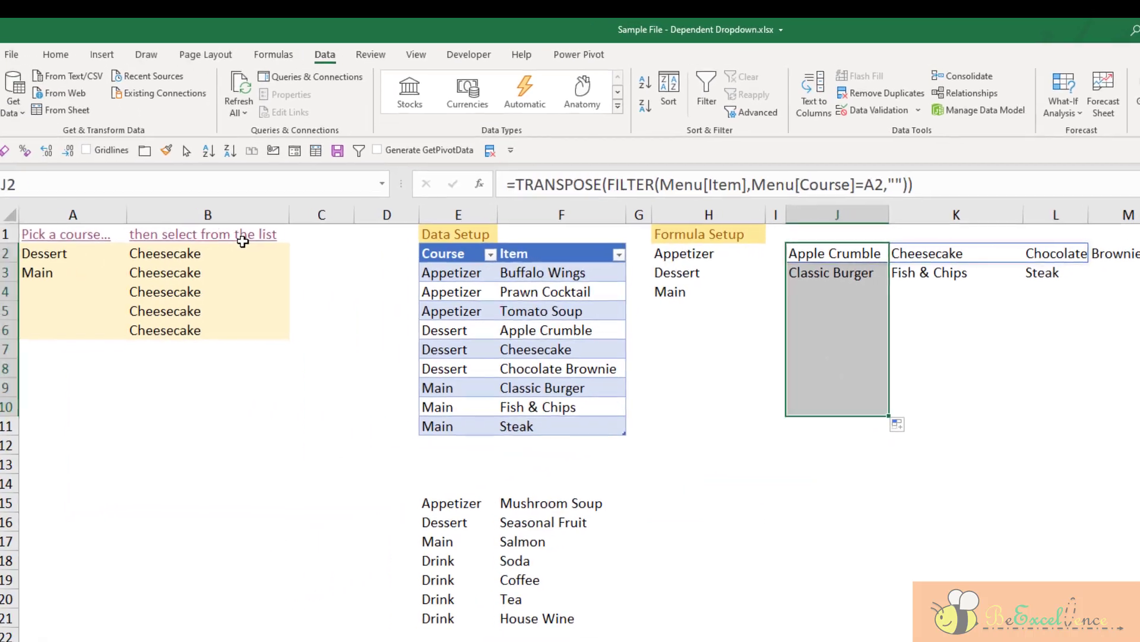
Step: Fill the item dropdown from B2 down through B6 again
click(244, 238)
click(248, 253)
click(248, 253)
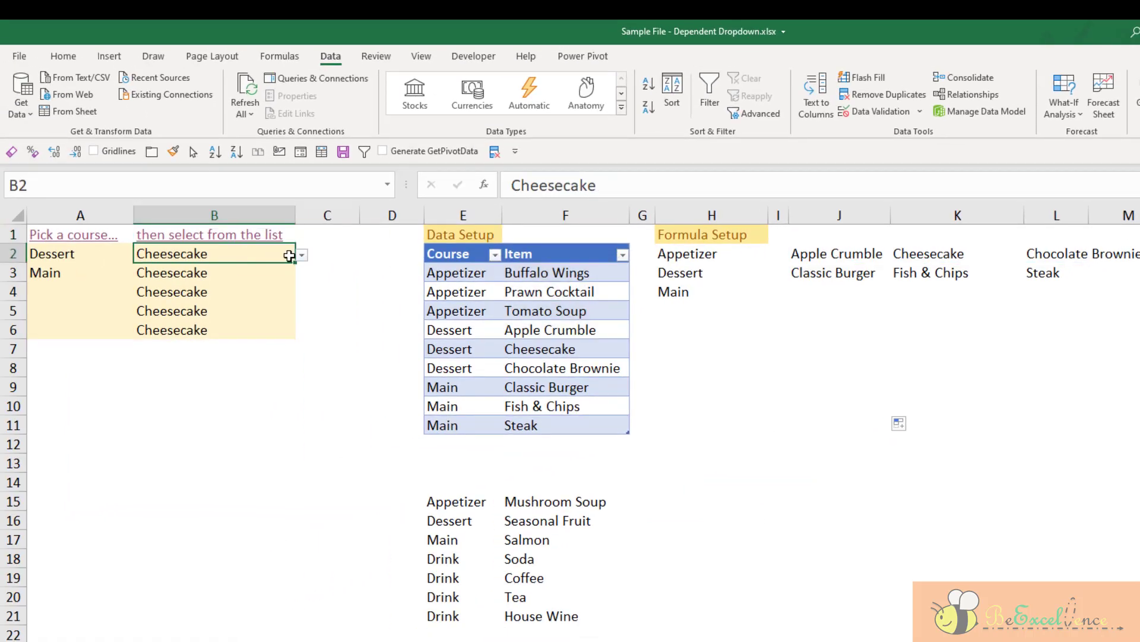
drag(298, 260, 280, 332)
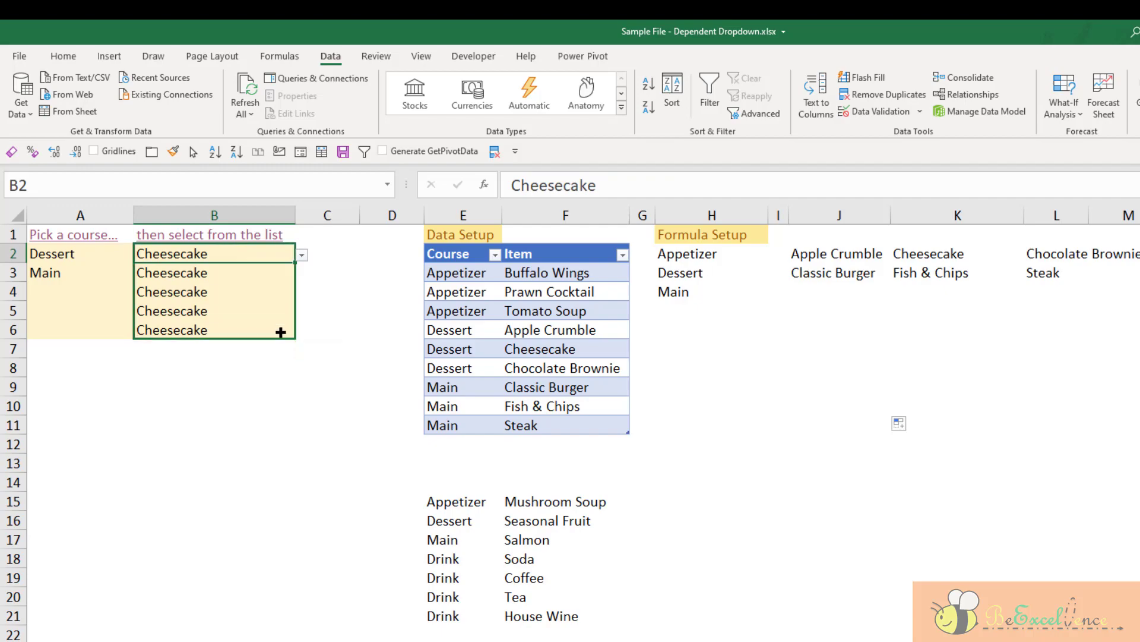
Step: Test the item dropdown in B3 by choosing Apple Crumble
click(264, 277)
click(302, 274)
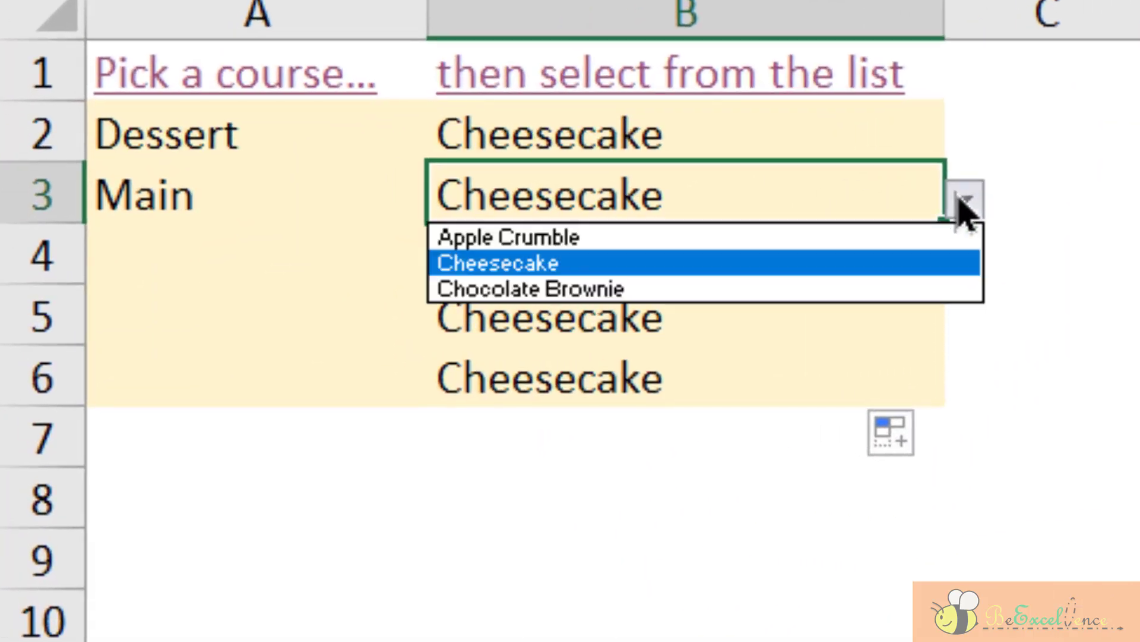
click(959, 237)
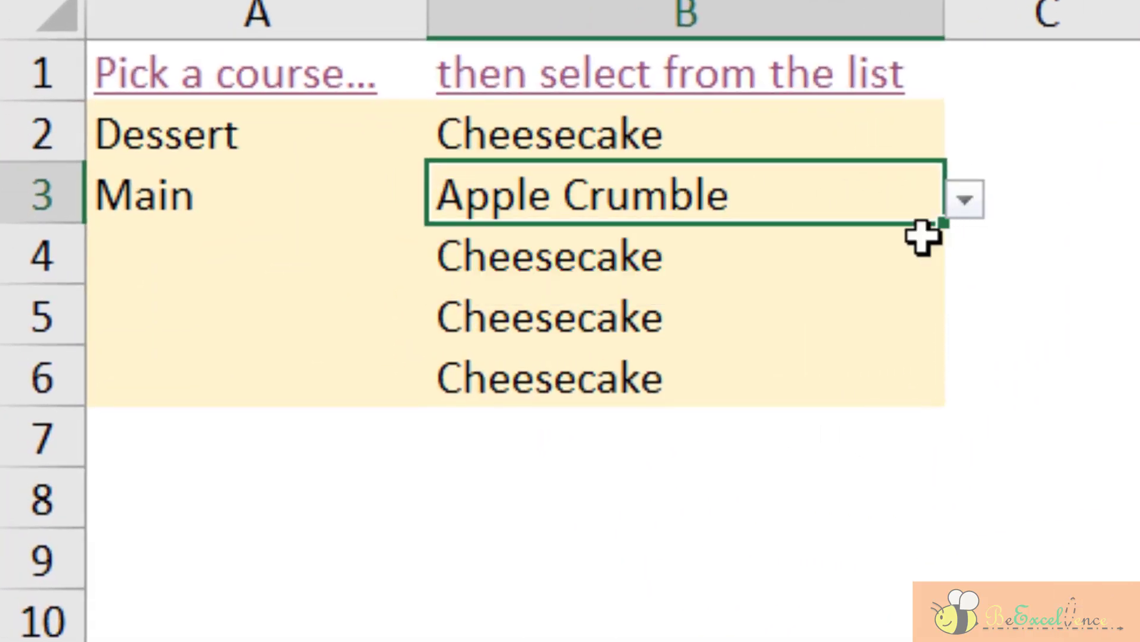
click(836, 261)
click(893, 194)
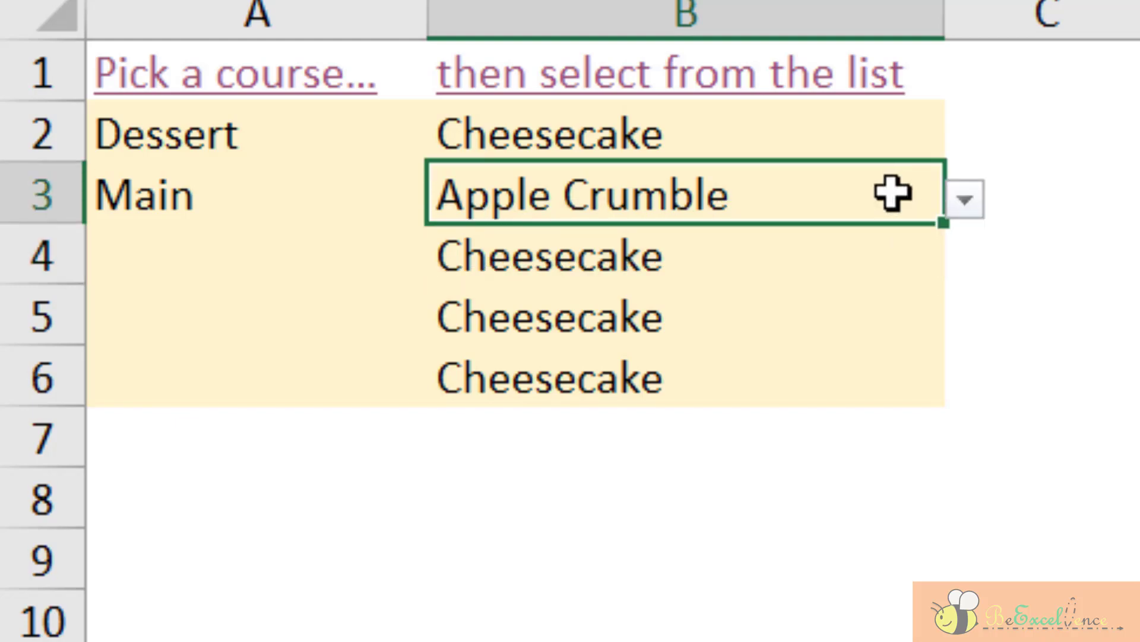
Step: Change the list validation source for B2:B6 to the row-relative =$J2# and apply it to all other cells with the same settings
drag(818, 123, 831, 401)
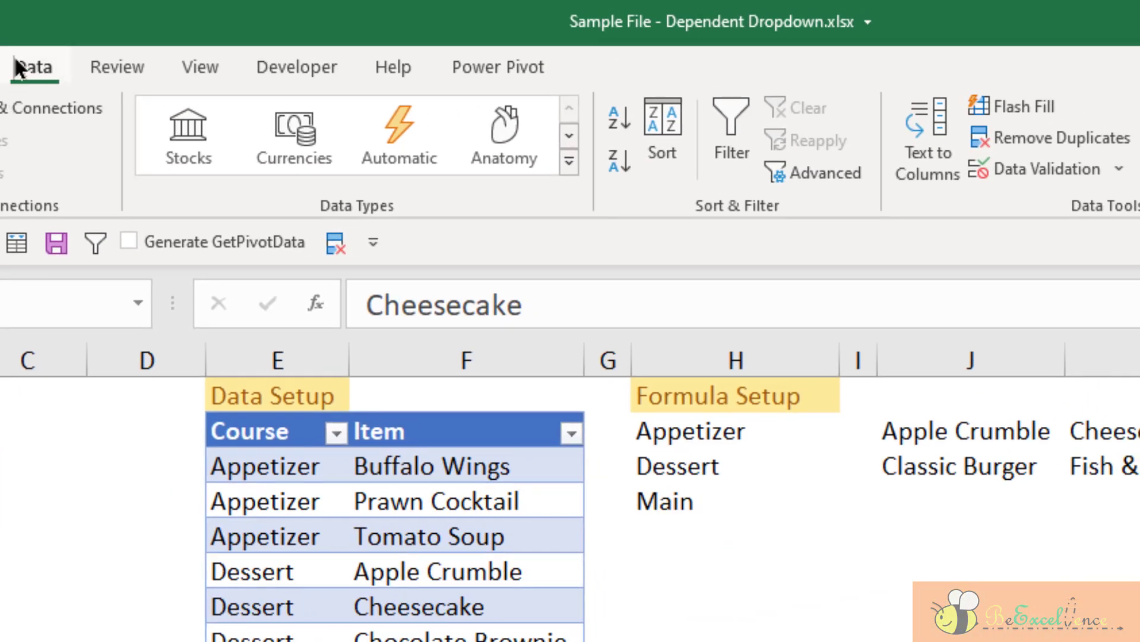
click(1059, 162)
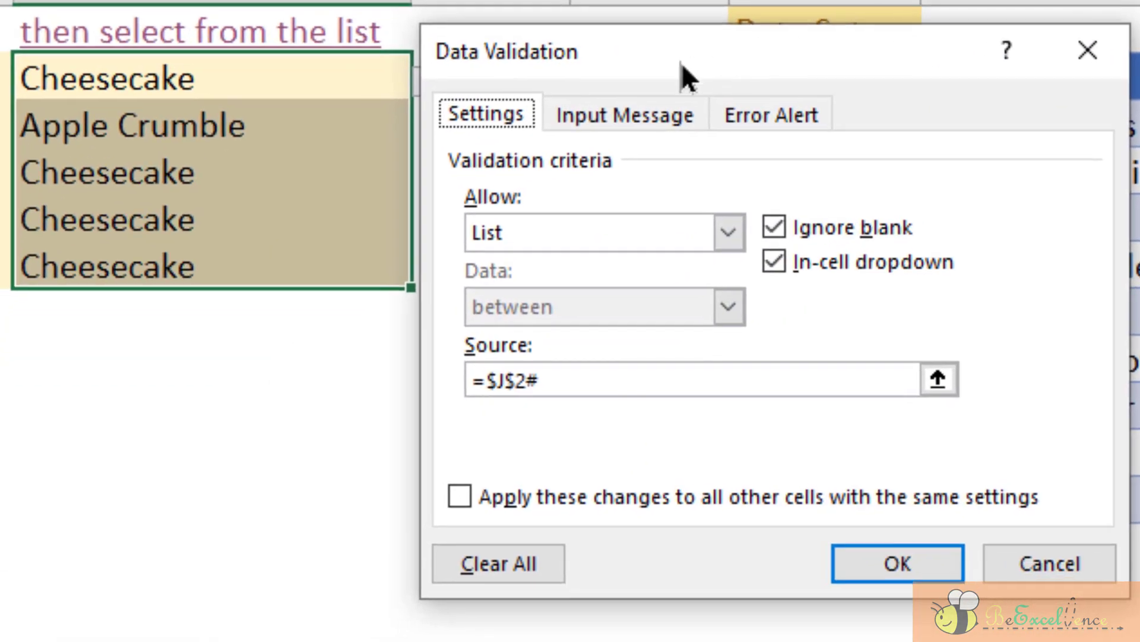
drag(682, 62, 724, 22)
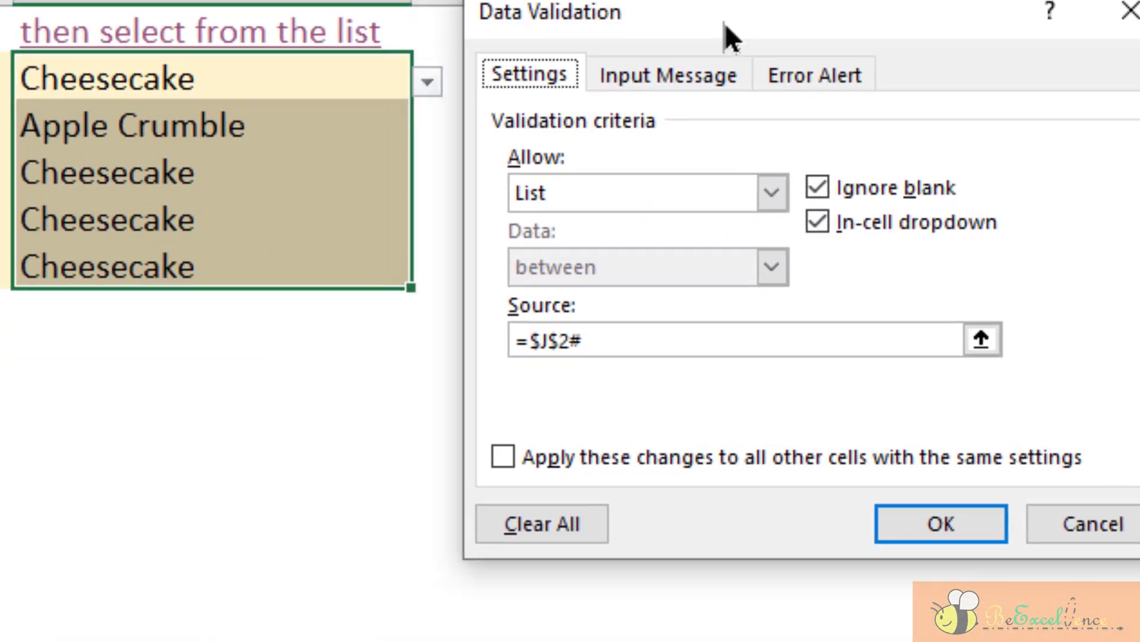
click(569, 341)
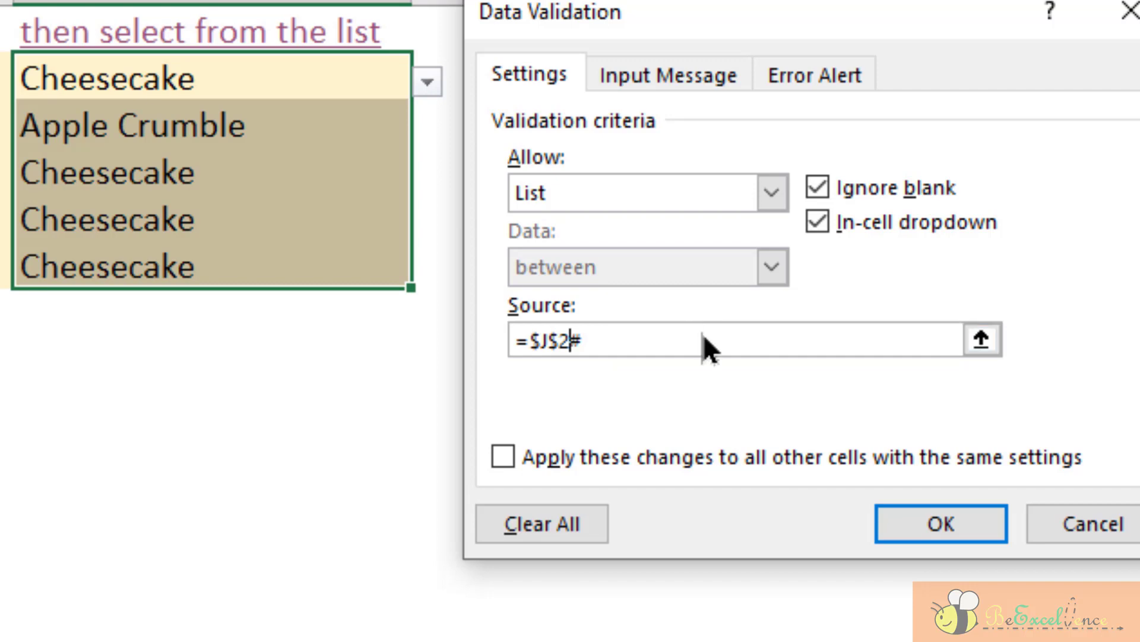
click(556, 340)
key(BackSpace)
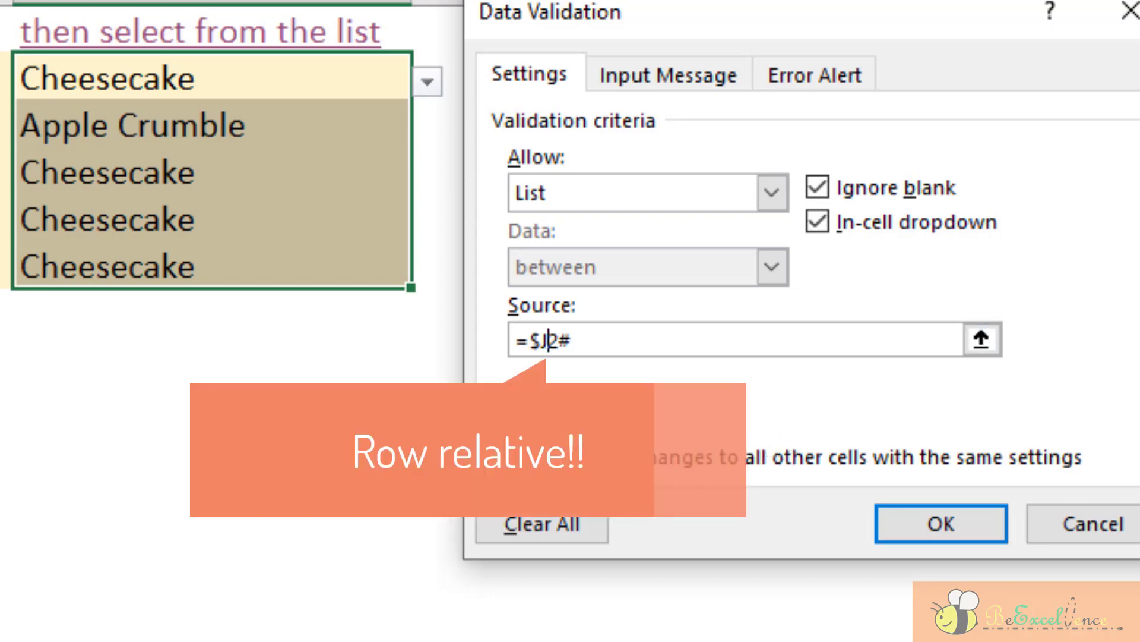
click(509, 463)
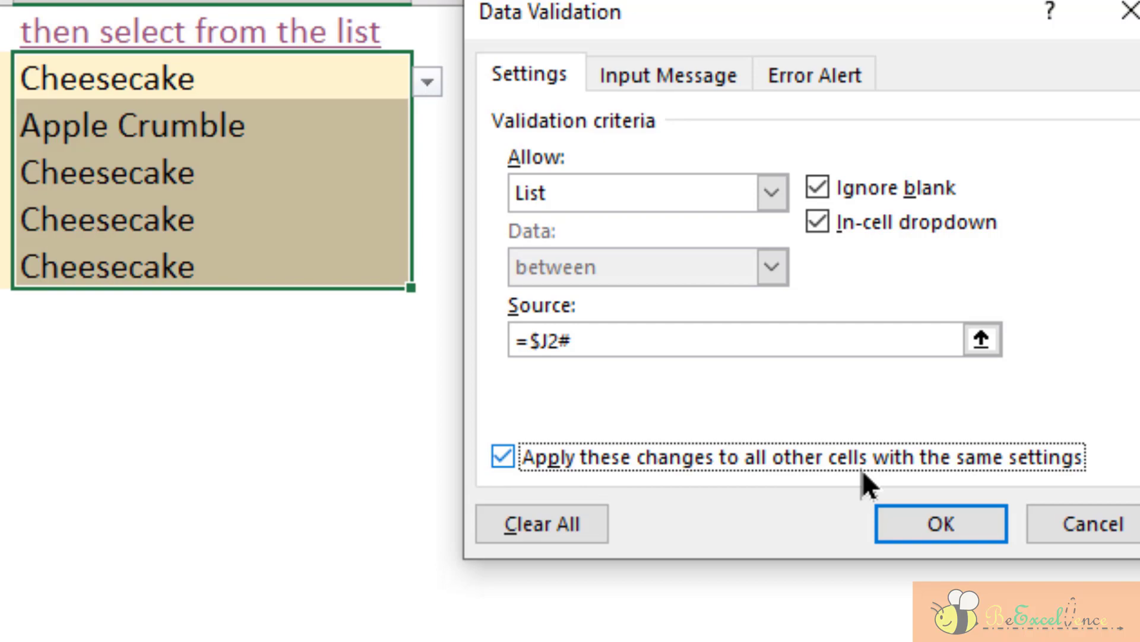
click(969, 522)
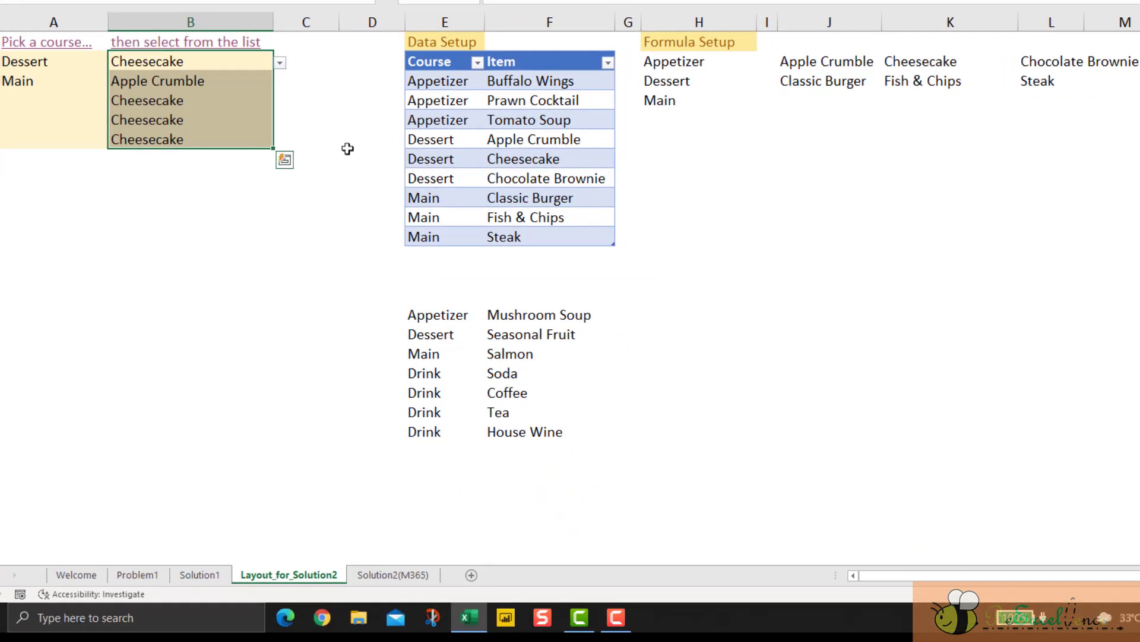
Step: Choose Fish & Chips from the item dropdown in B3
click(231, 80)
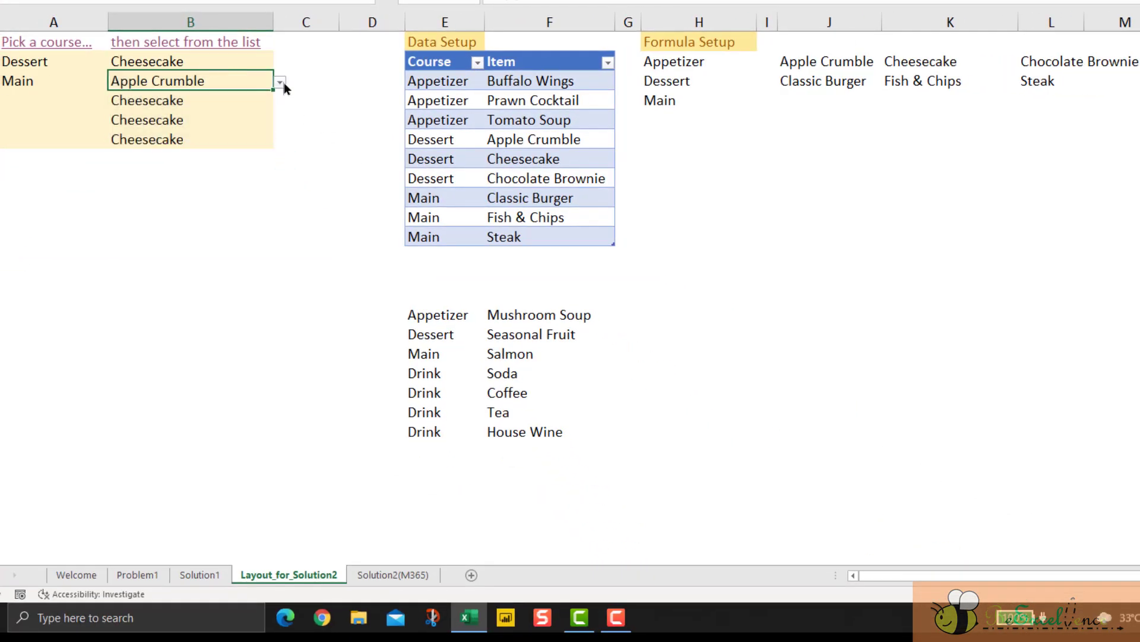
click(283, 82)
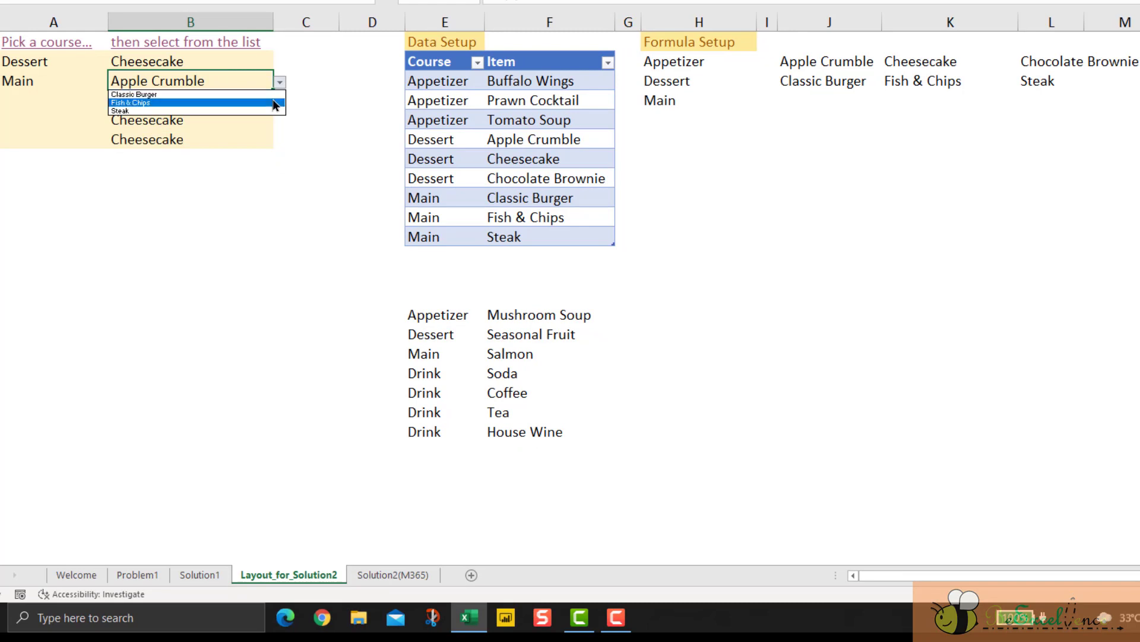
click(275, 103)
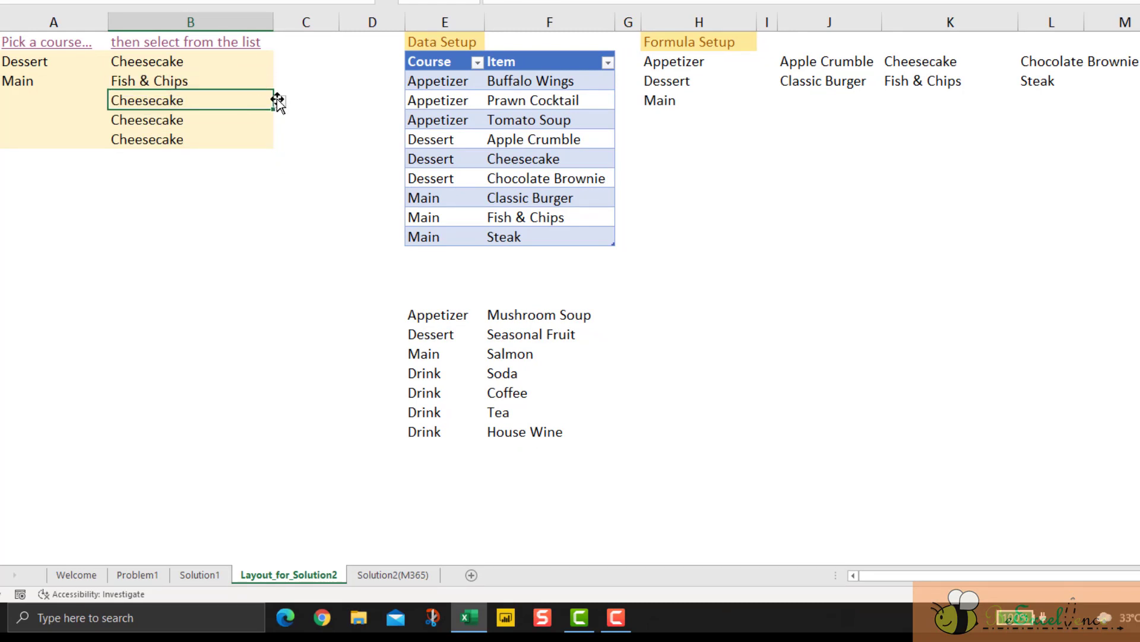
Step: Check the item dropdown in B4, then choose Dessert as the course in A4
click(280, 104)
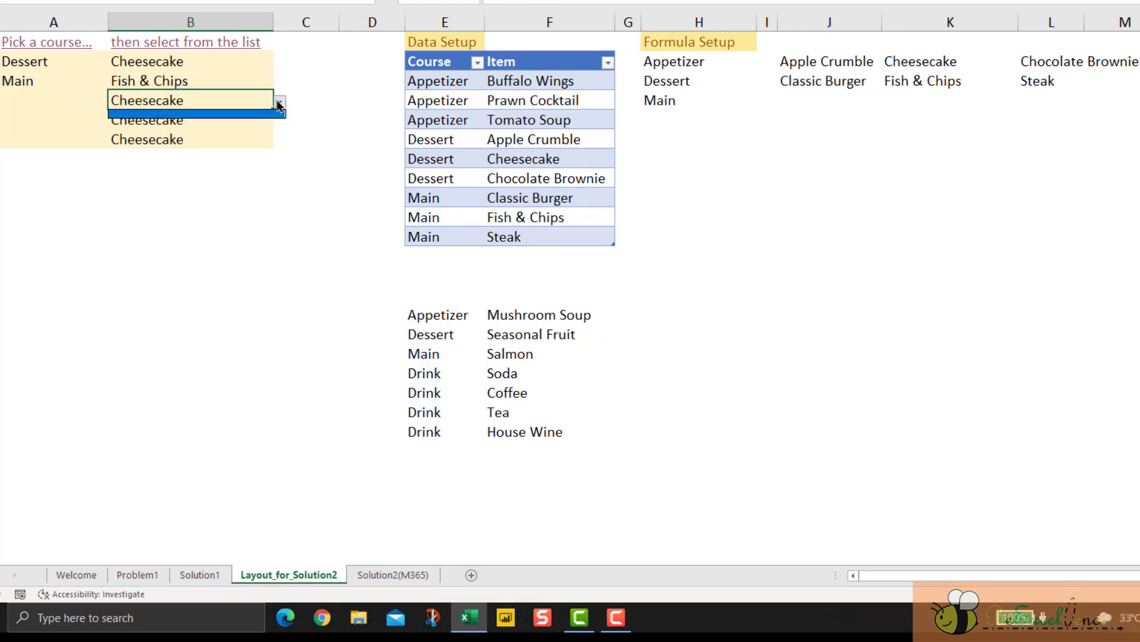
click(55, 94)
click(70, 95)
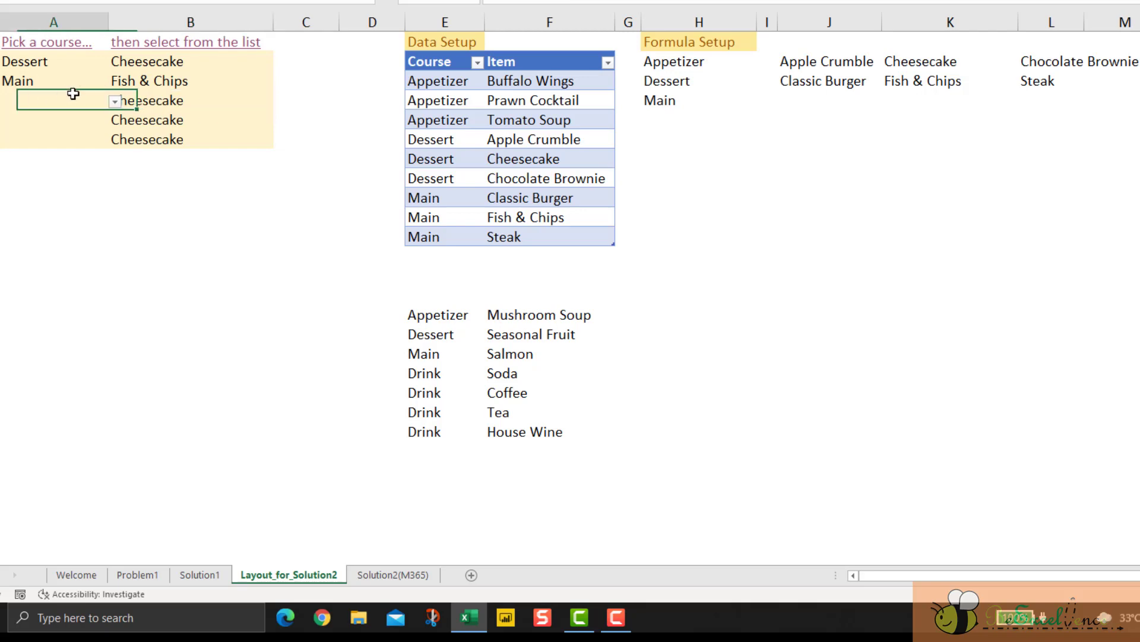
click(115, 102)
click(107, 121)
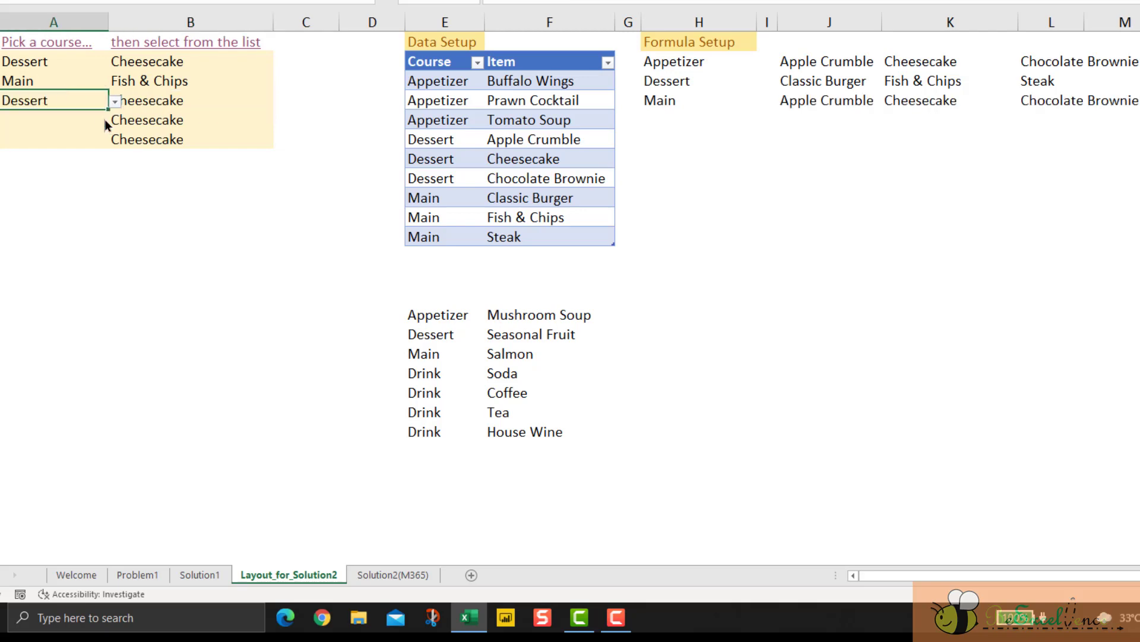
Step: Check the spilled dessert items in row 4 and choose Cheesecake from the item dropdown in B4
drag(789, 103, 1071, 106)
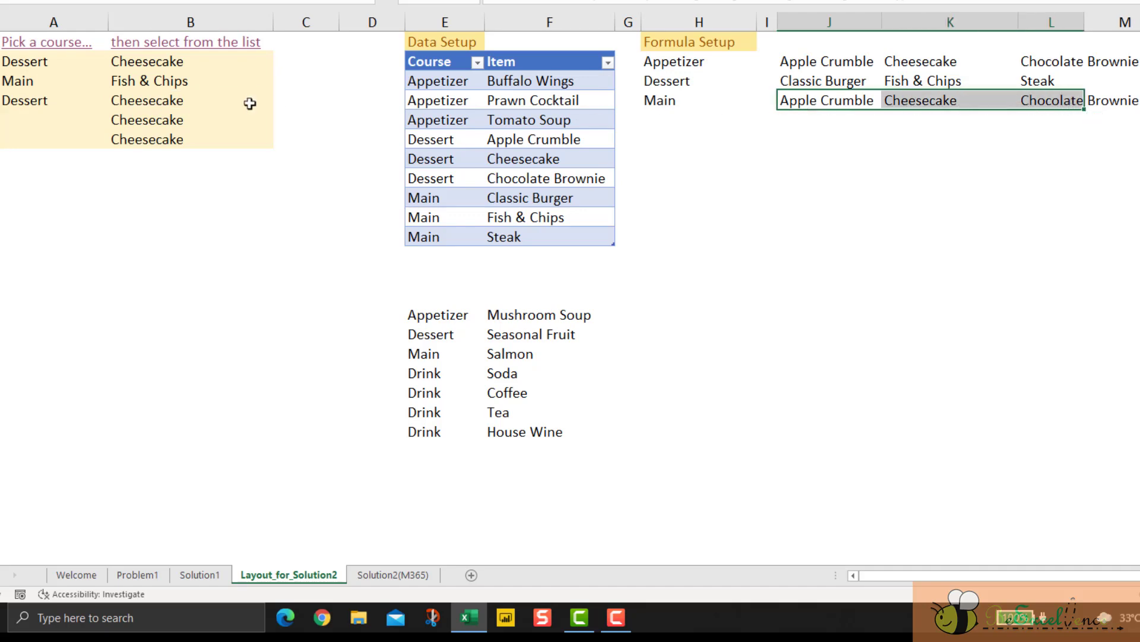
click(223, 101)
click(279, 101)
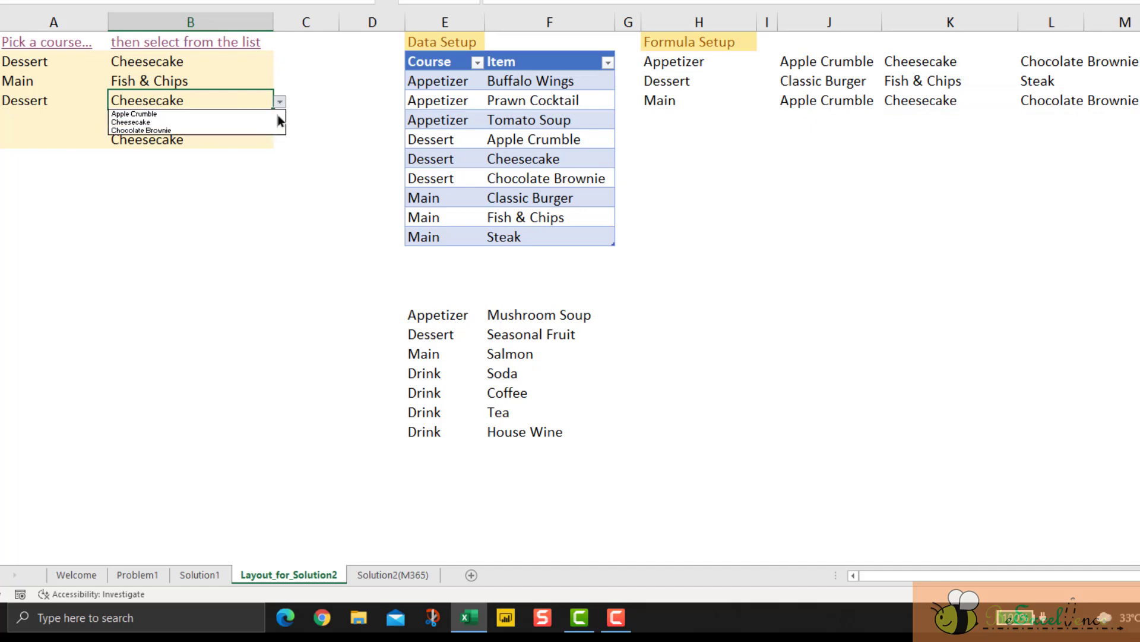
click(278, 123)
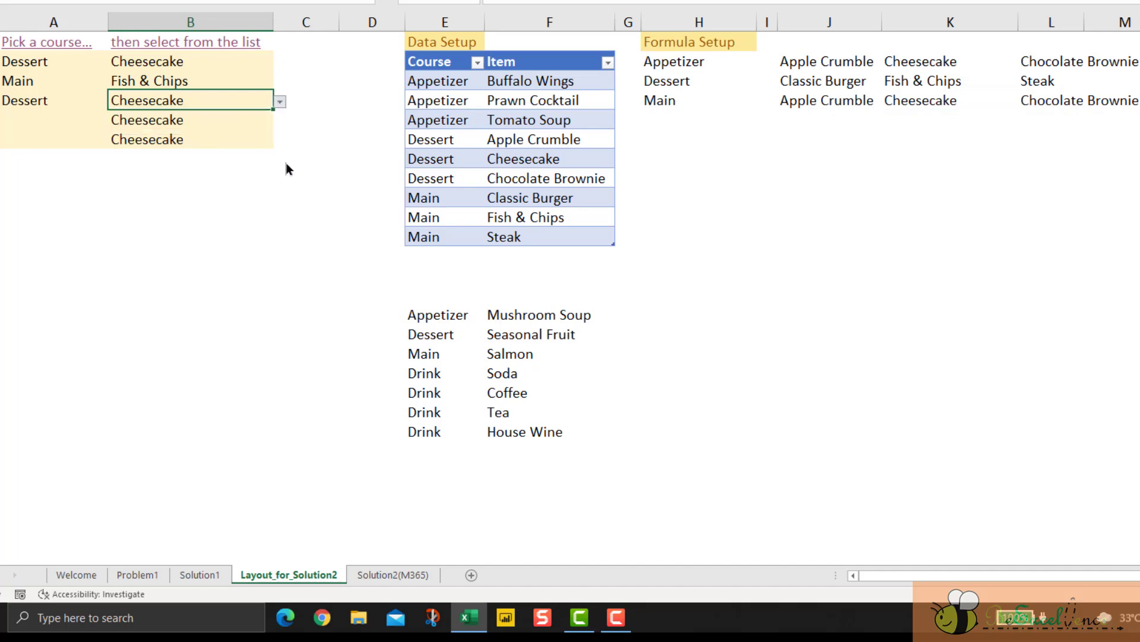
Step: Choose Main from the course dropdown in A5
click(99, 113)
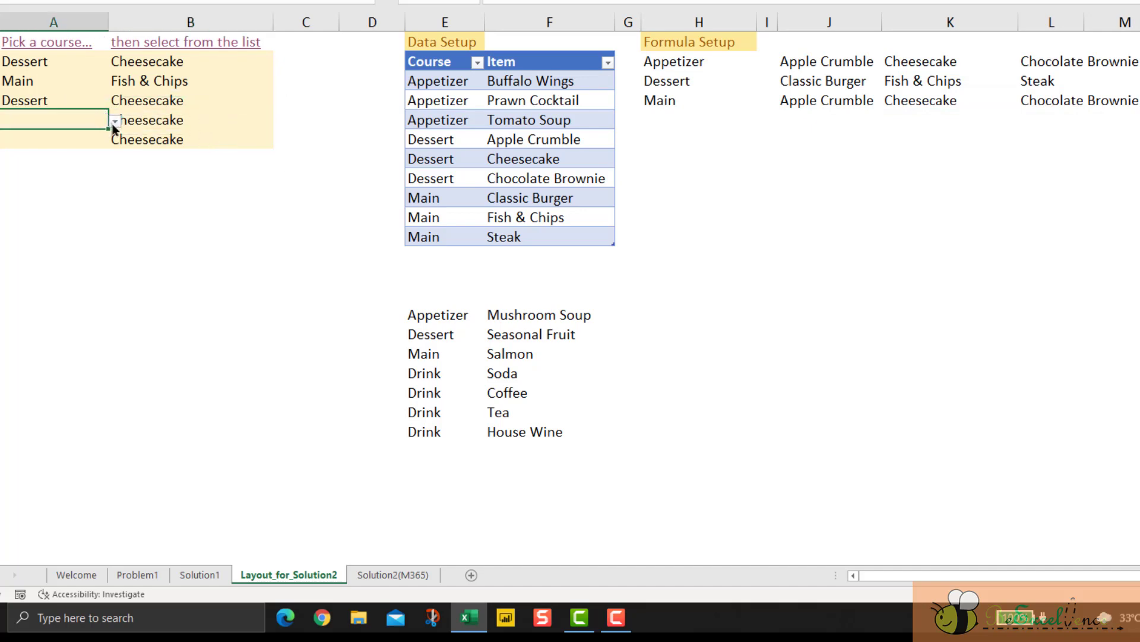
click(115, 122)
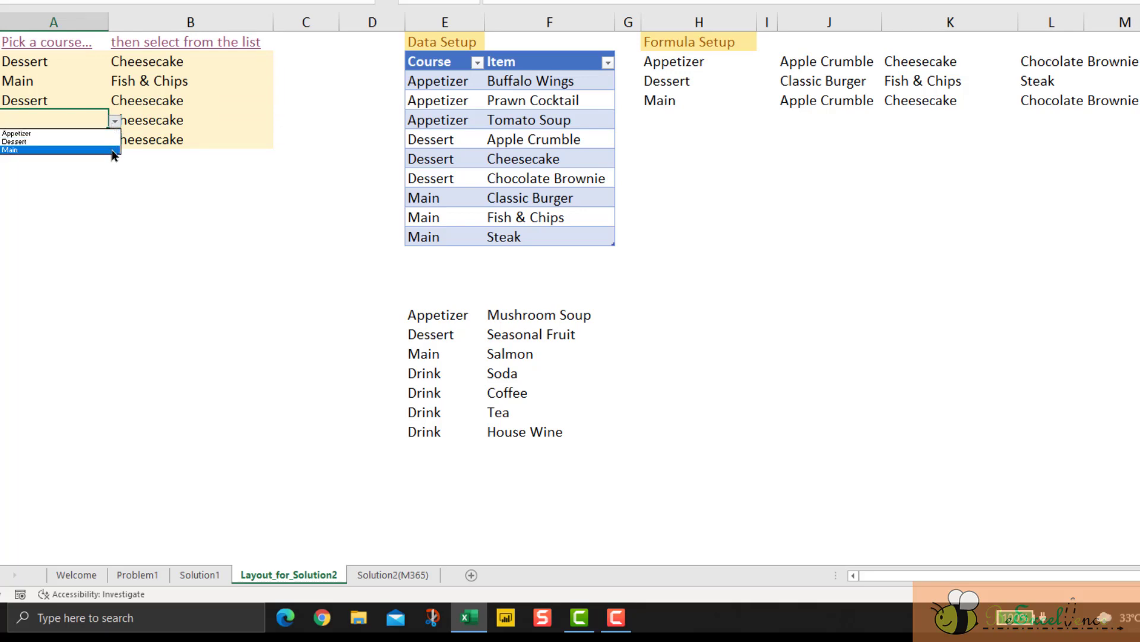
click(114, 150)
Step: Choose Classic Burger from the item dropdown in B5 and clear the leftover item in B6
drag(831, 119, 1065, 117)
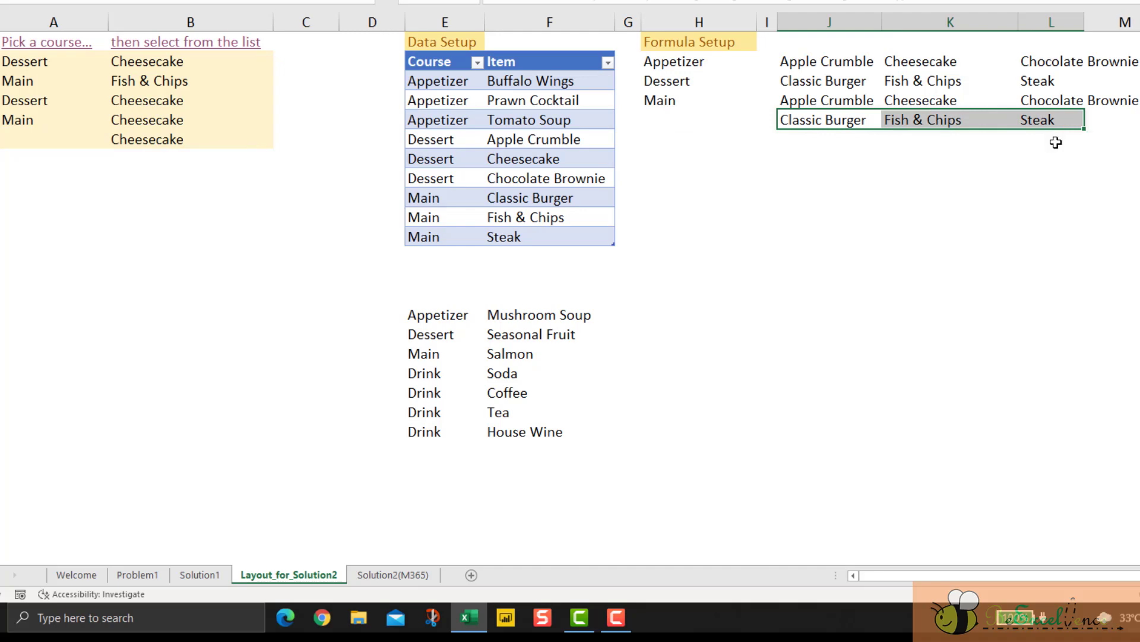
click(262, 119)
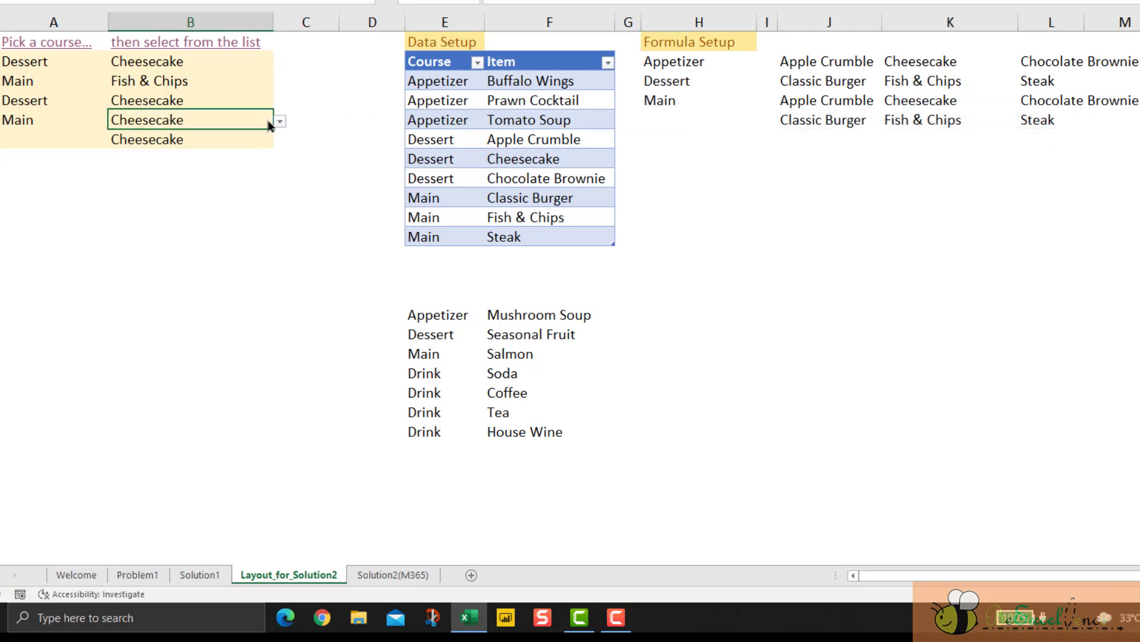
click(279, 122)
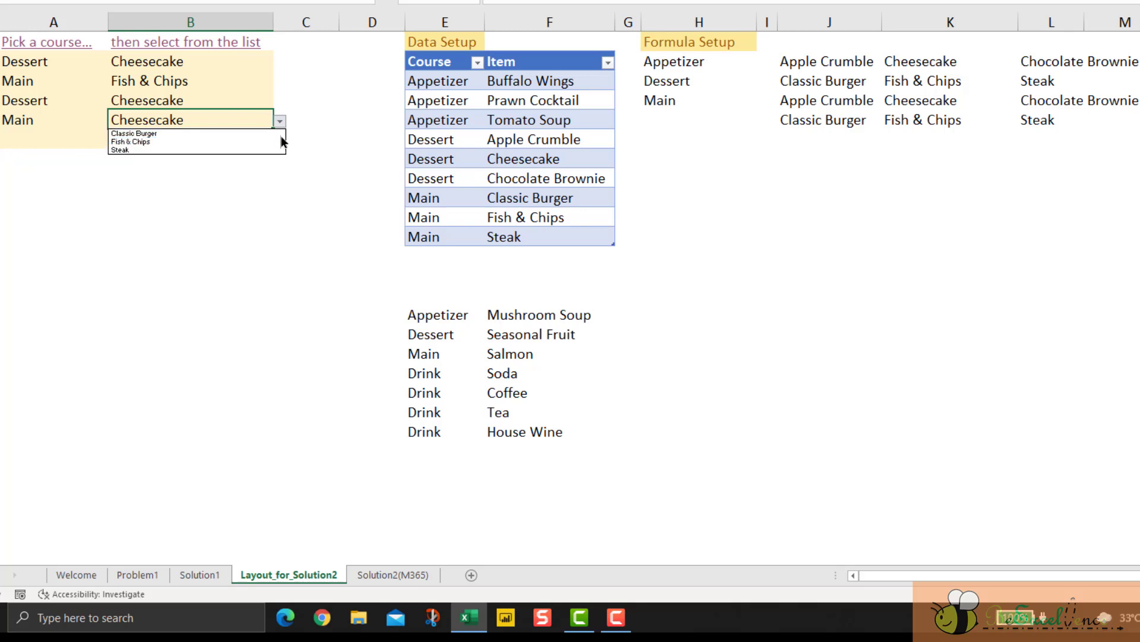
click(274, 134)
click(269, 140)
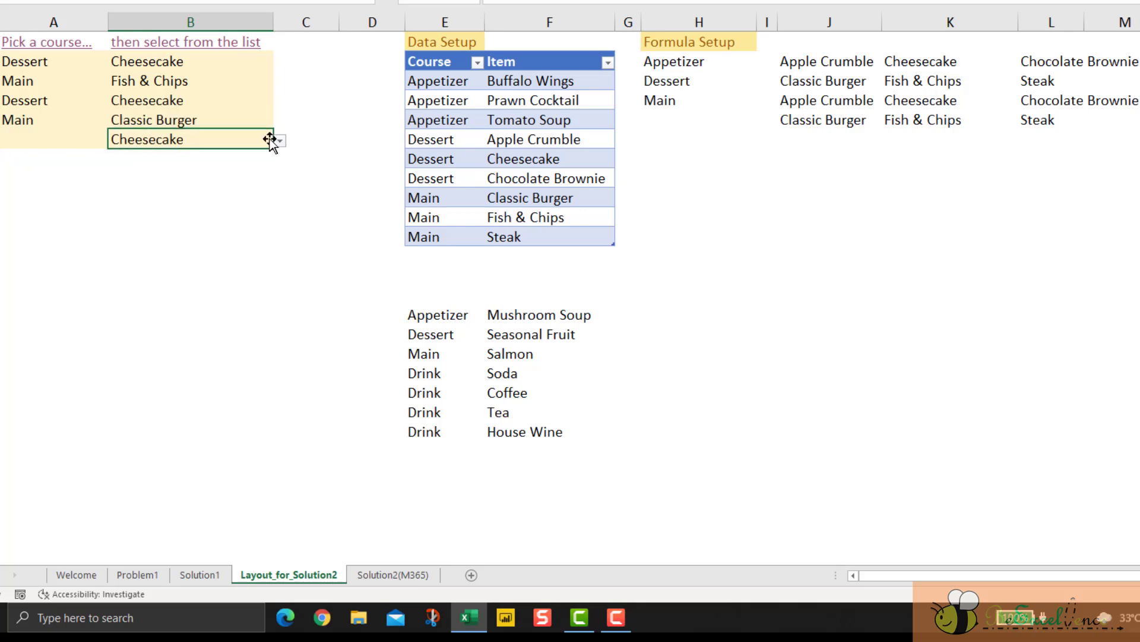
key(Delete)
Step: Move the extra menu rows E15:F21 up to E12:F18, directly below the last row of the Menu table
drag(415, 315, 507, 430)
click(427, 371)
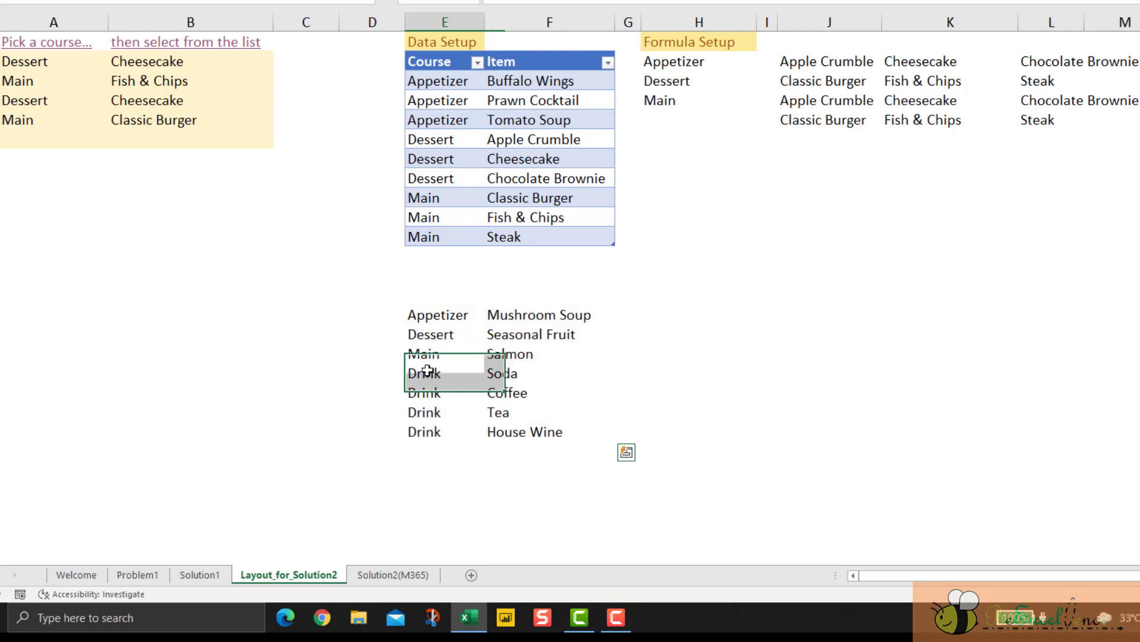
drag(427, 371, 487, 430)
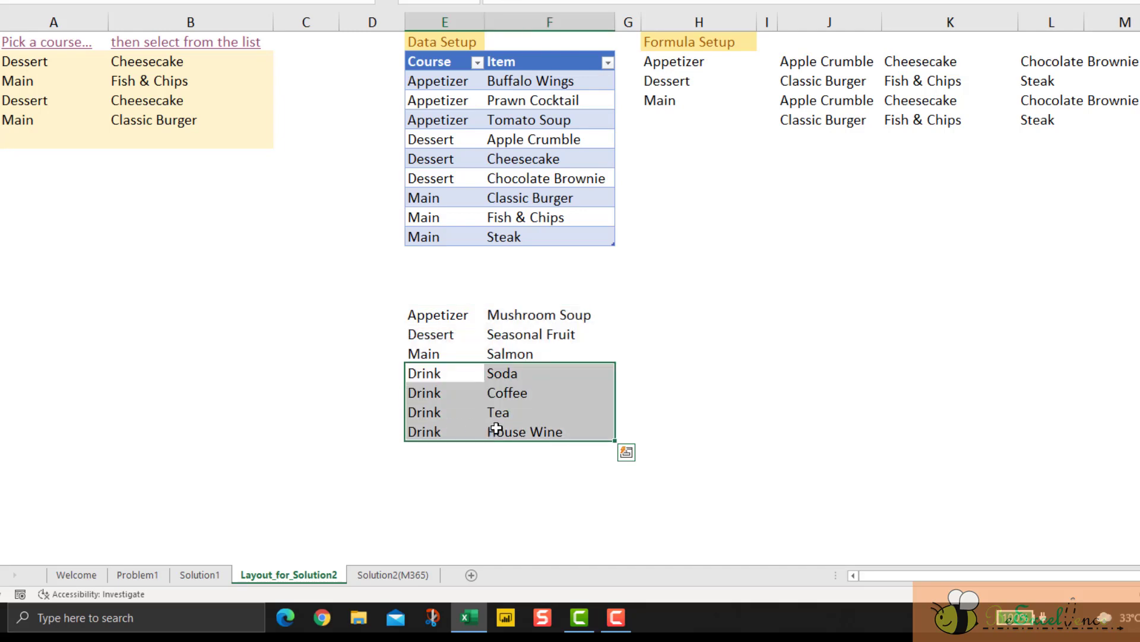
click(454, 312)
drag(452, 314, 537, 357)
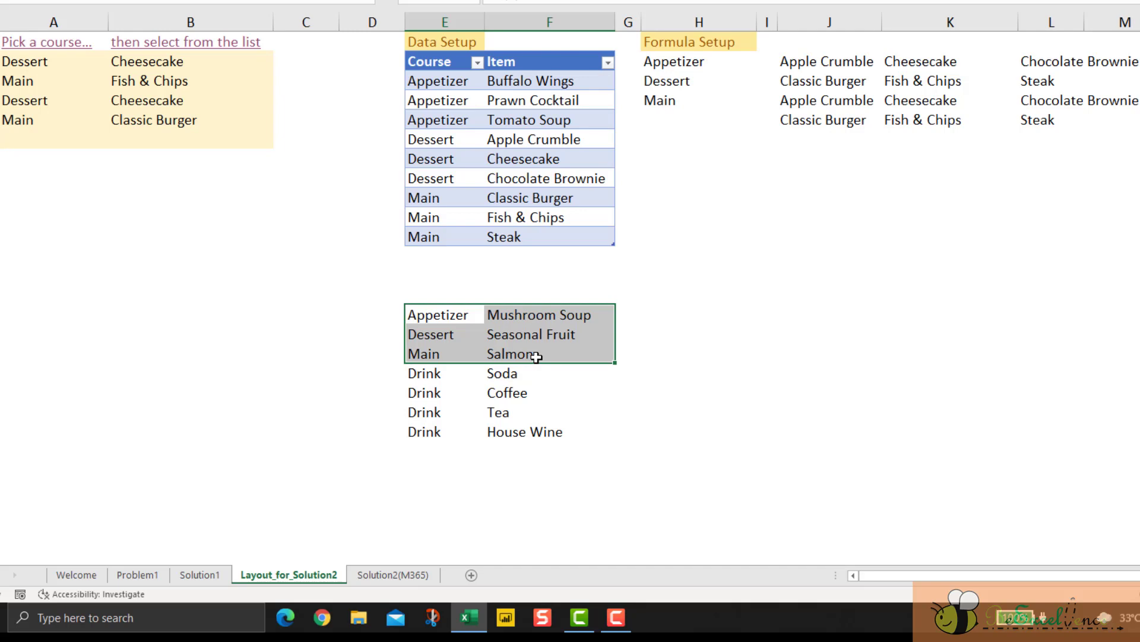
drag(540, 362, 547, 430)
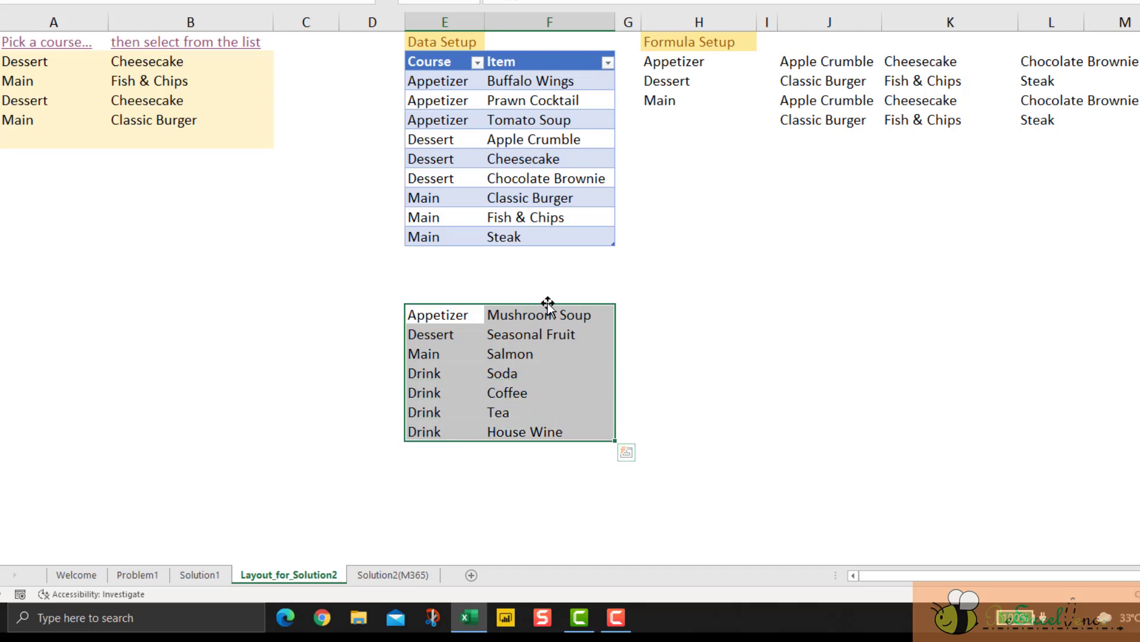
drag(547, 303, 548, 258)
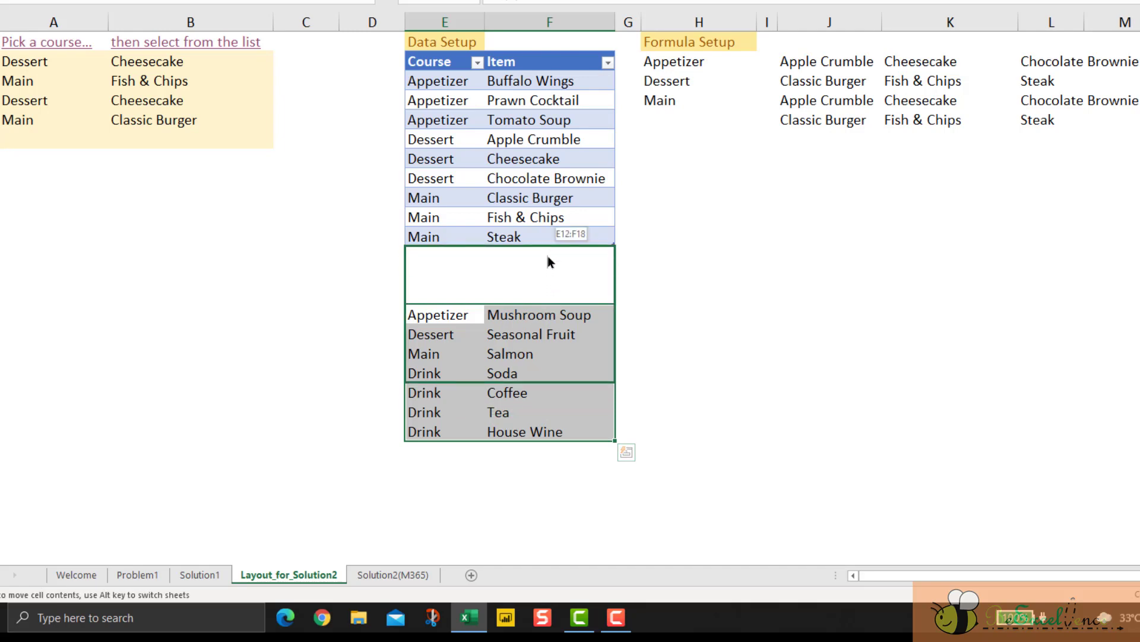
drag(548, 258, 547, 256)
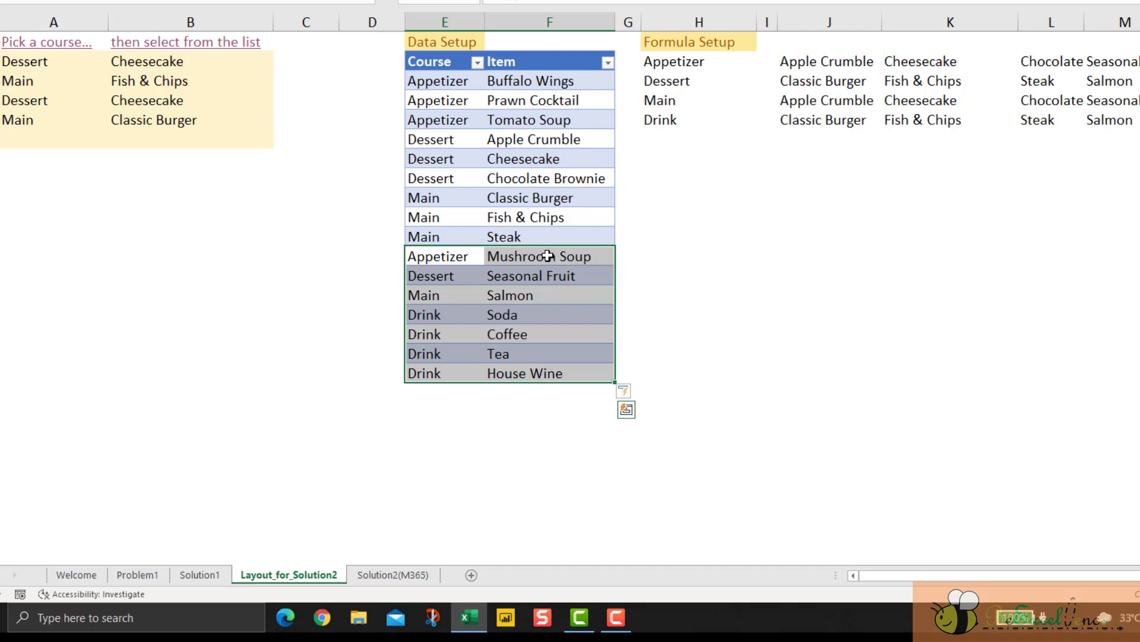
Step: Check the updated formula results in columns H to L and choose Drink from the course dropdown in A6
drag(716, 61, 1071, 120)
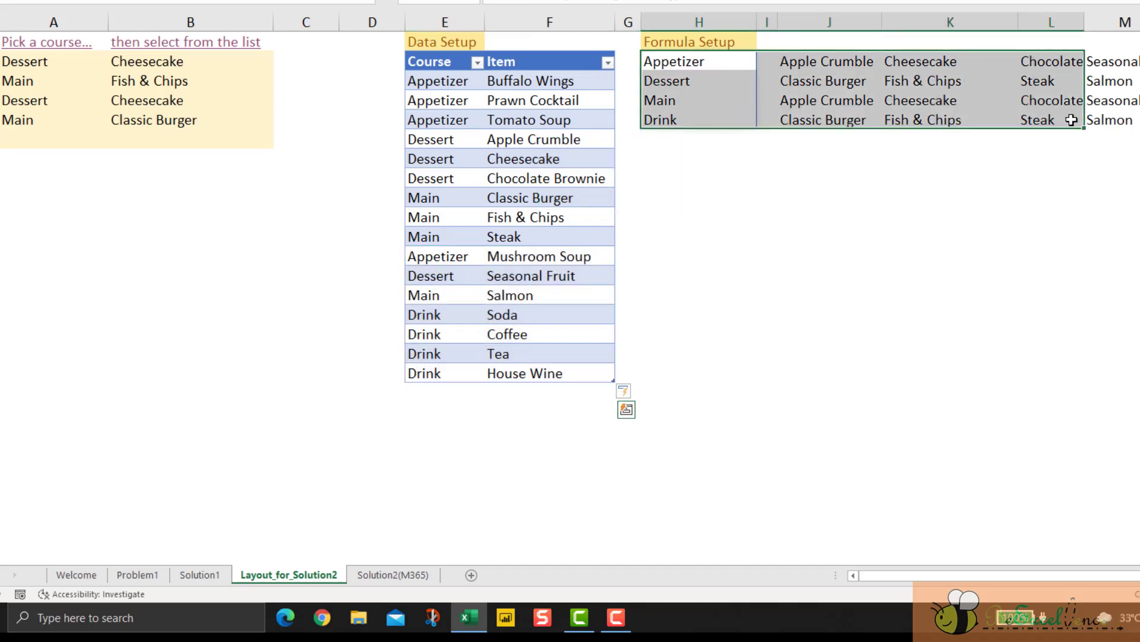
click(1060, 196)
click(67, 136)
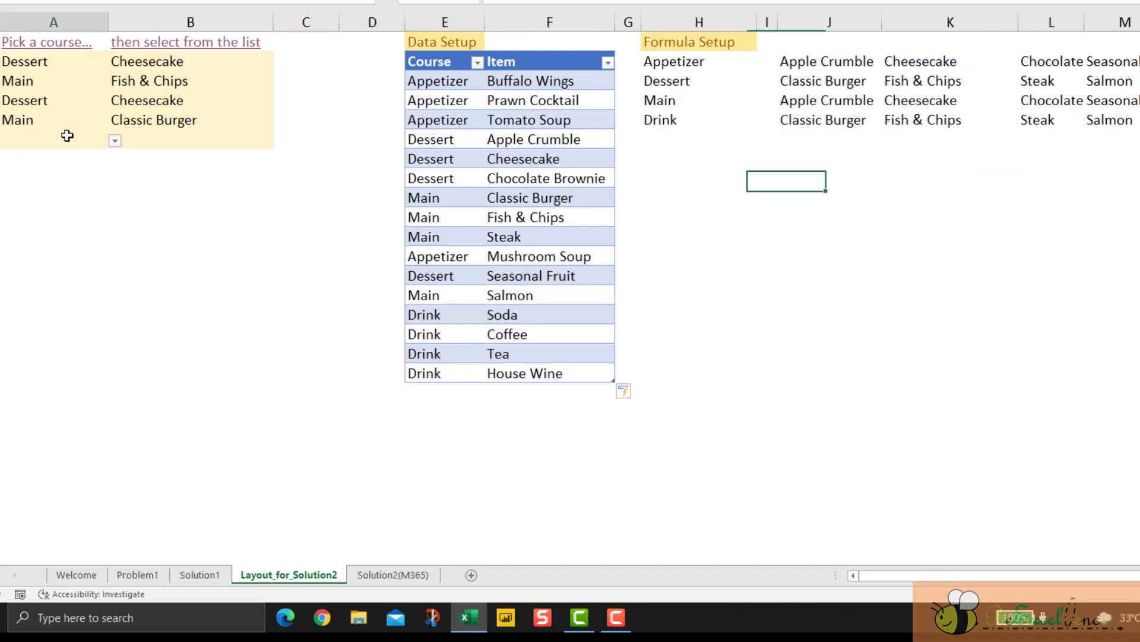
click(111, 136)
click(97, 140)
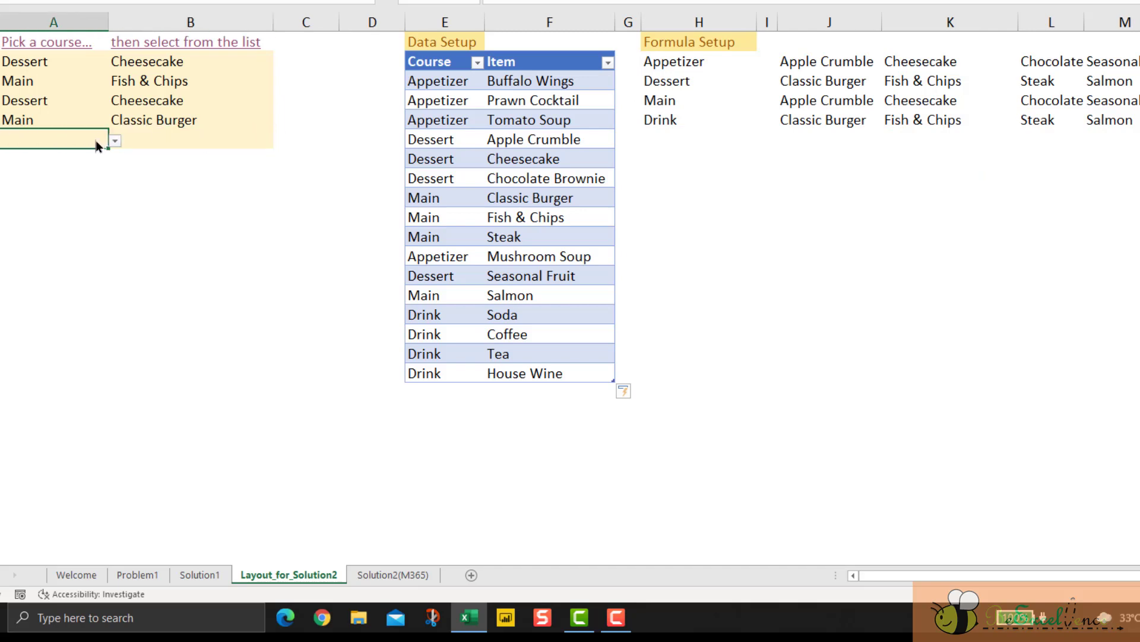
click(115, 141)
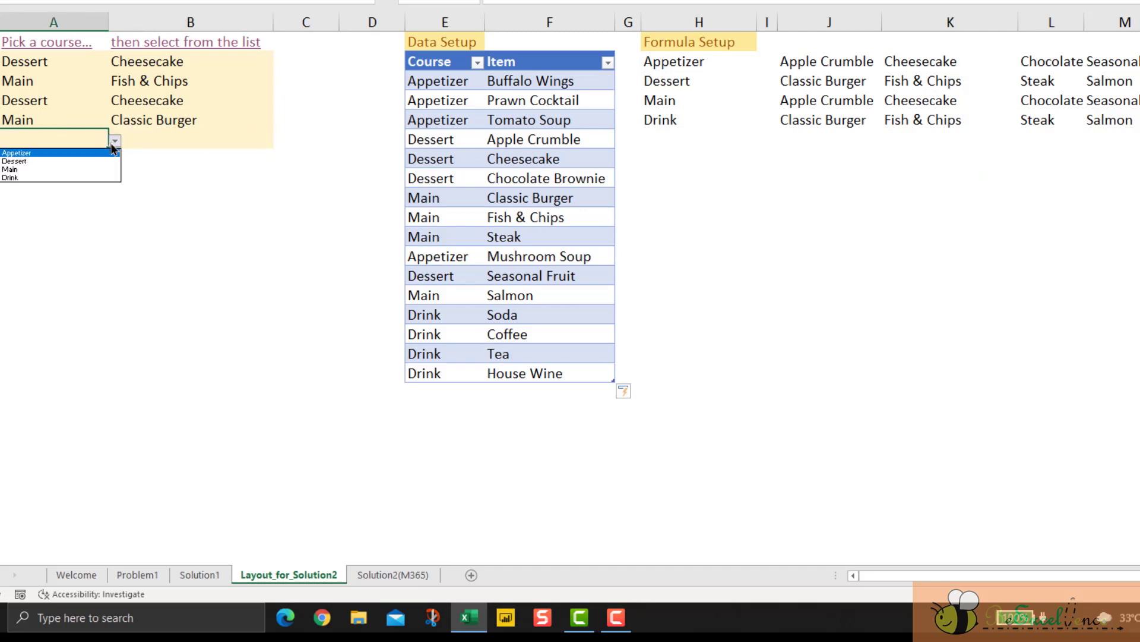
click(101, 179)
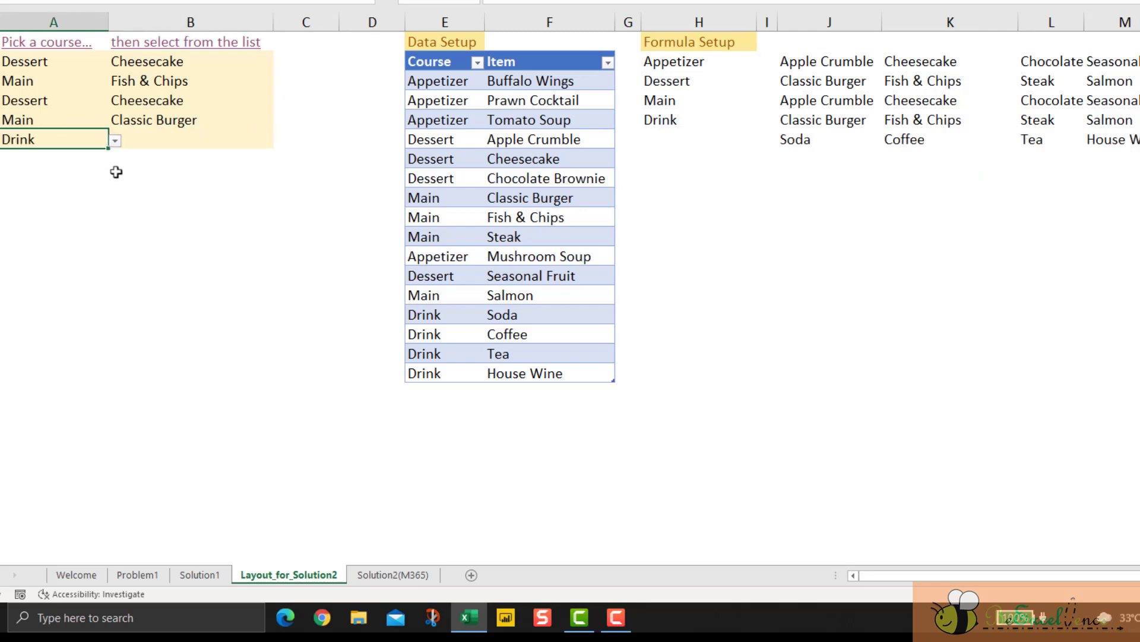
Step: Check the spilled drink items in row 6 and choose Tea from the item dropdown in B6
click(220, 140)
drag(825, 141, 1136, 137)
click(259, 148)
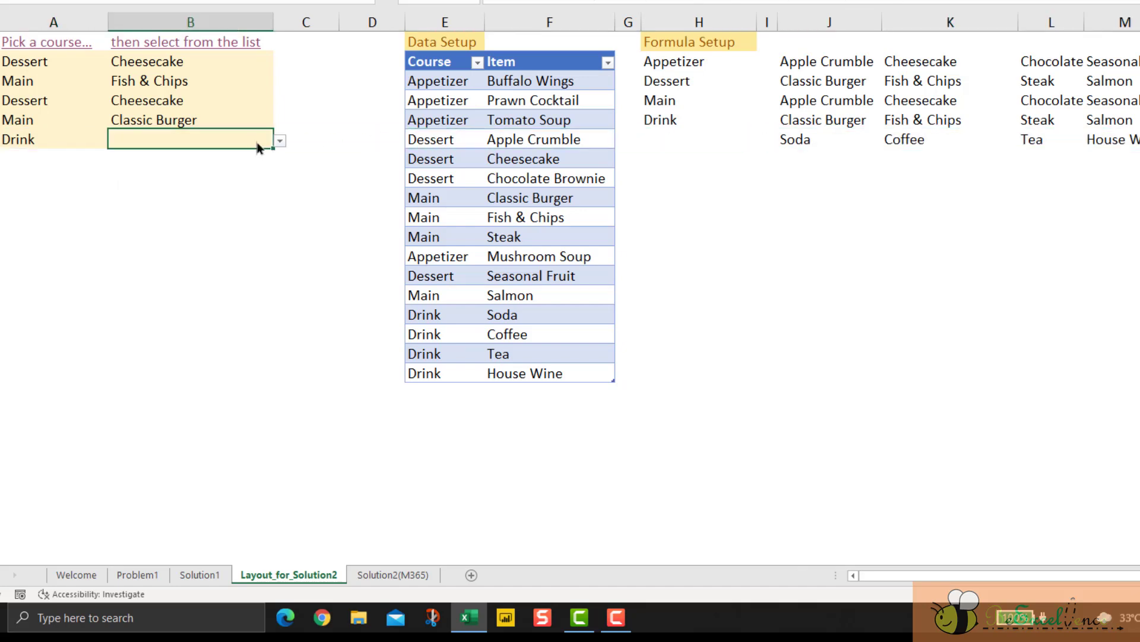
click(280, 142)
click(267, 170)
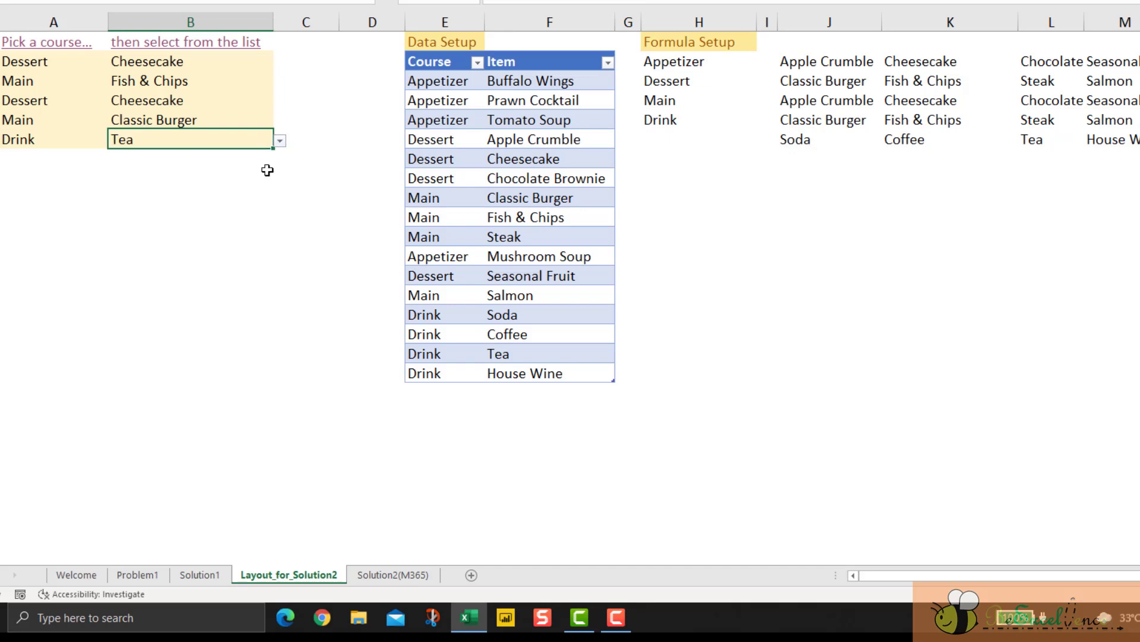